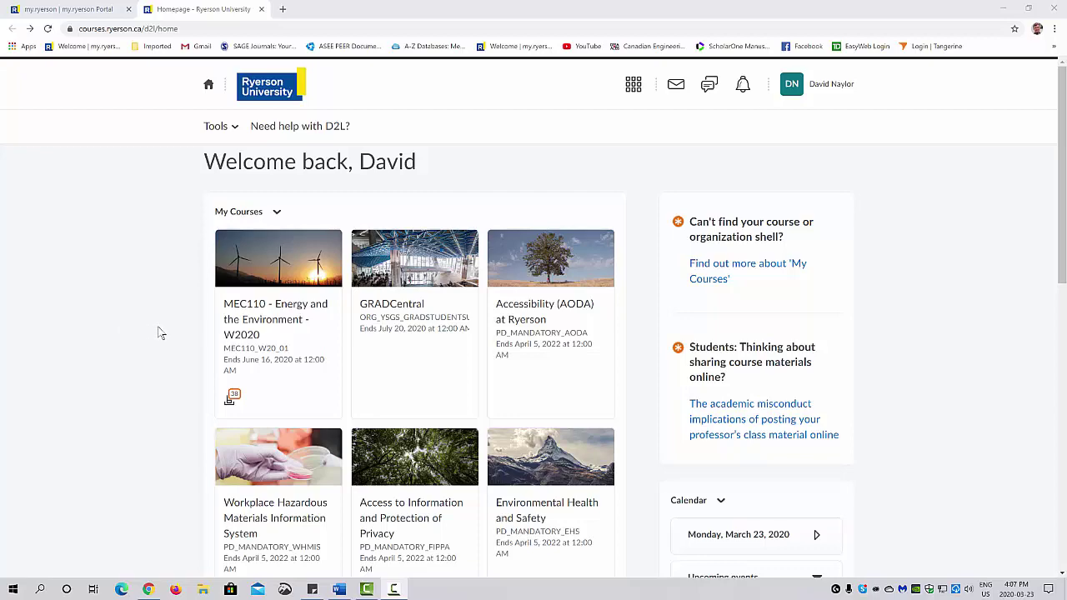
Open the MEC110 Energy and the Environment course and go to Assessment > Quizzes.
left_click(237, 321)
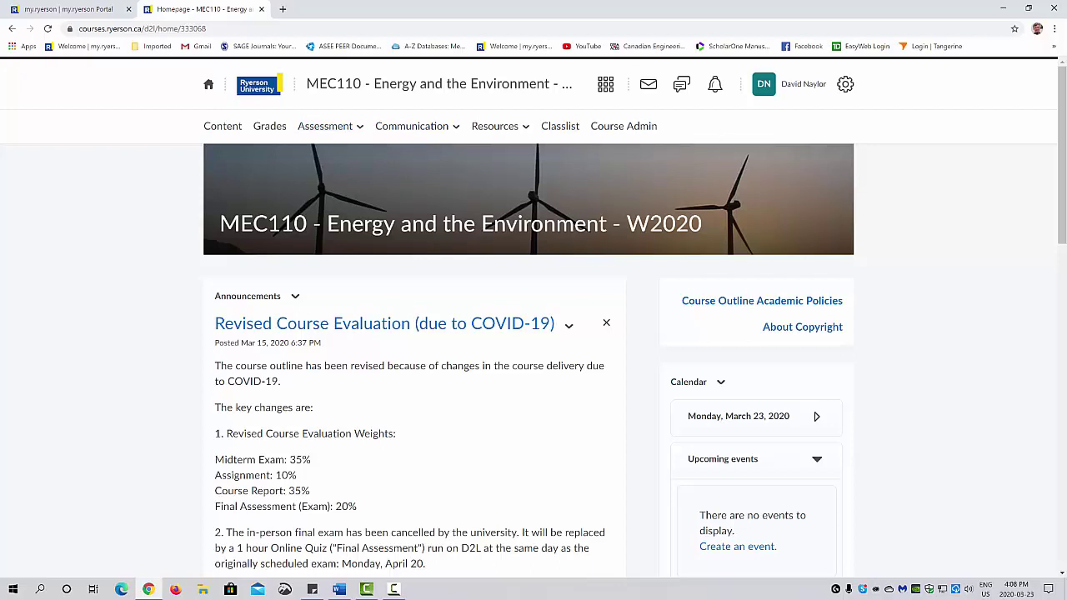
left_click(360, 130)
left_click(337, 128)
left_click(339, 131)
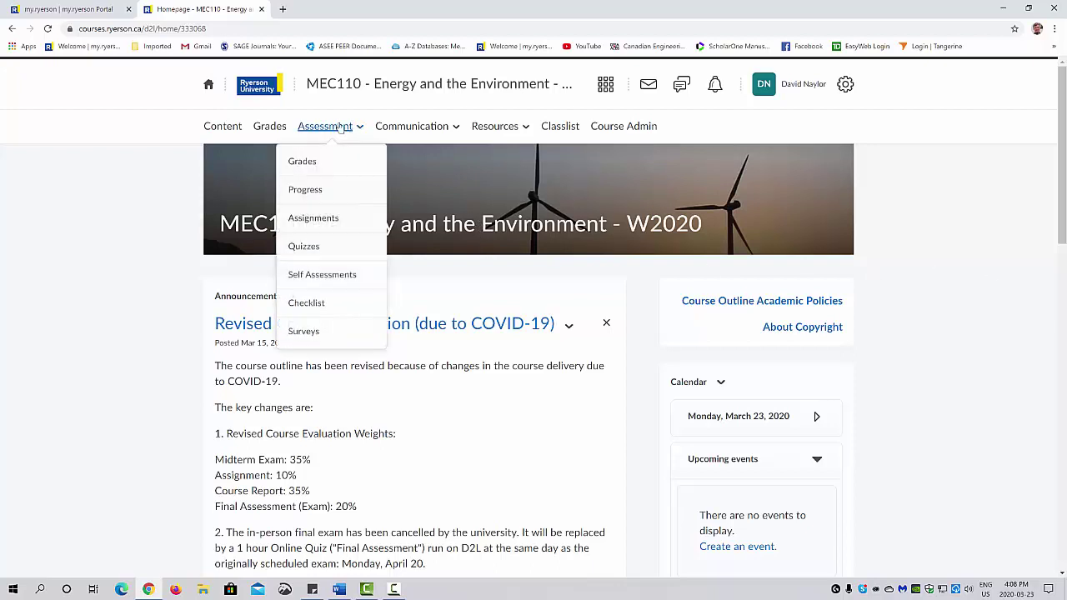
left_click(319, 247)
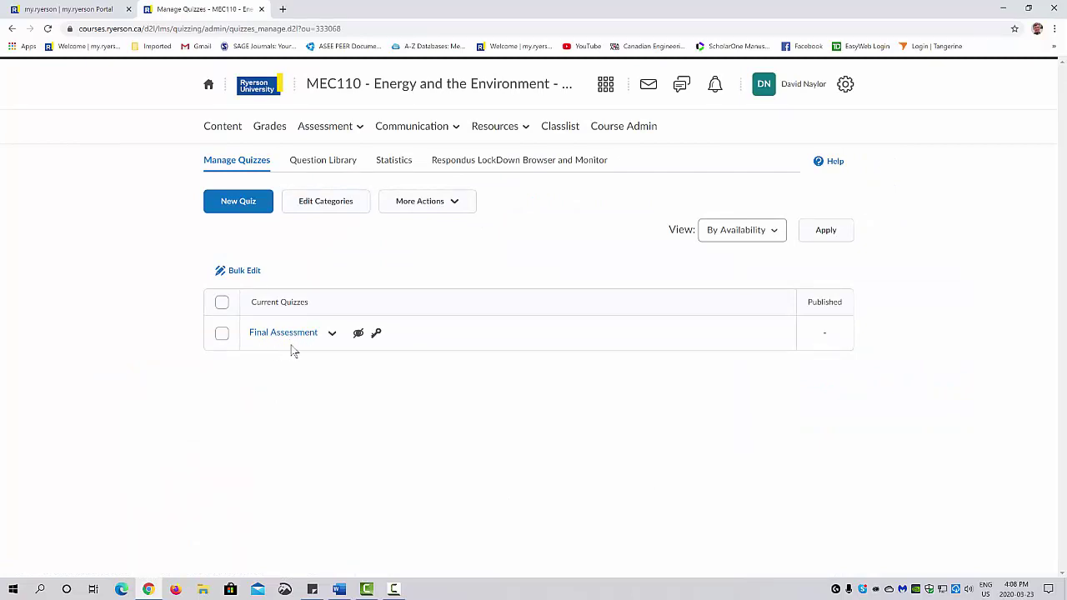
Create a new quiz named Demo and move down to its Description / Introduction section.
left_click(237, 202)
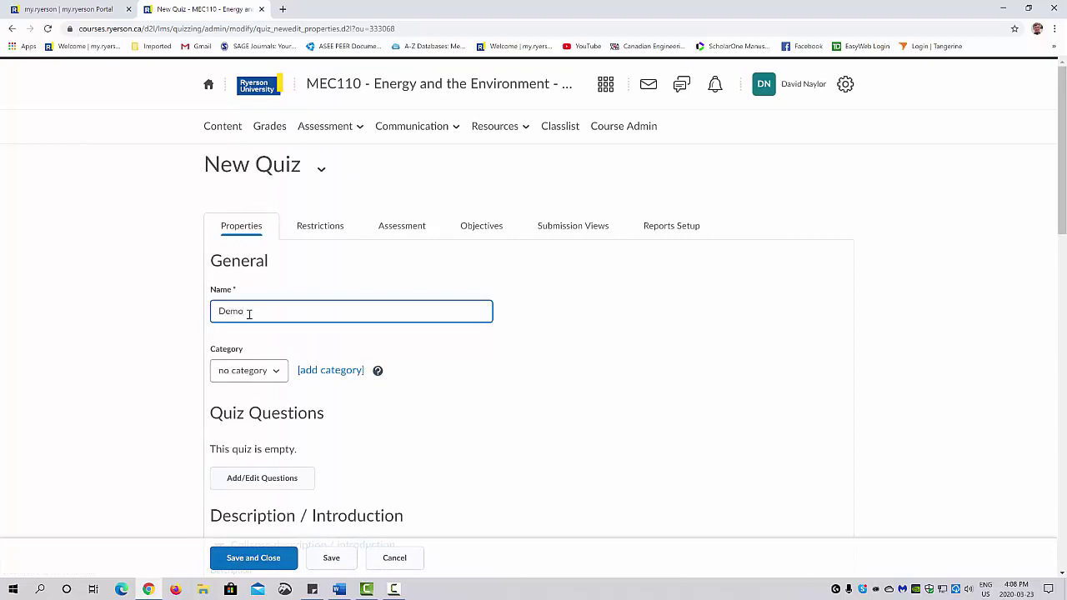
scroll(329, 274, "down", 1)
scroll(329, 273, "down", 1)
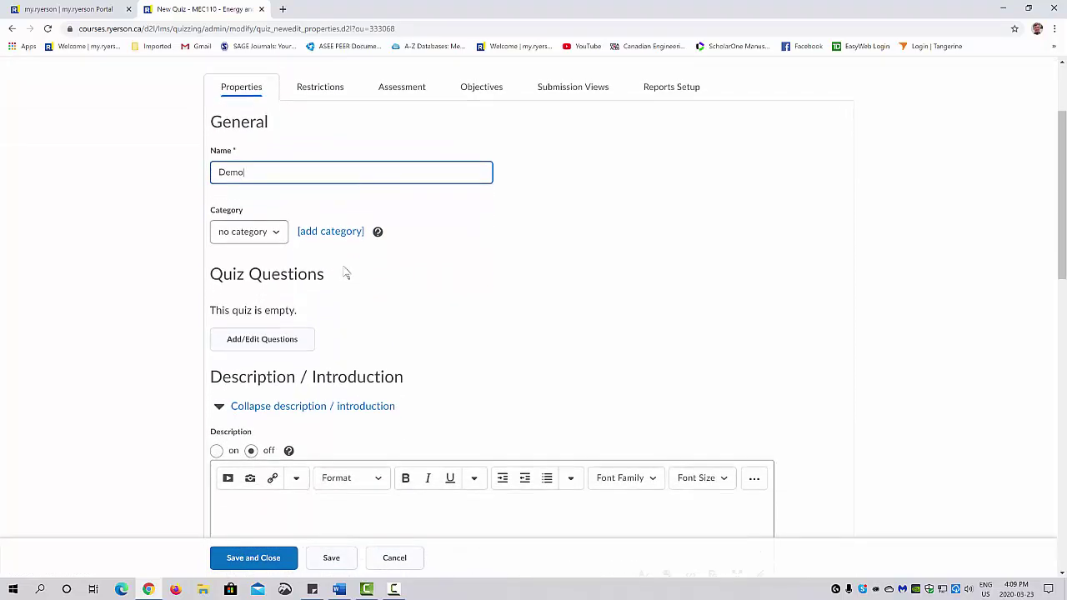
scroll(341, 274, "up", 1)
scroll(275, 163, "up", 2)
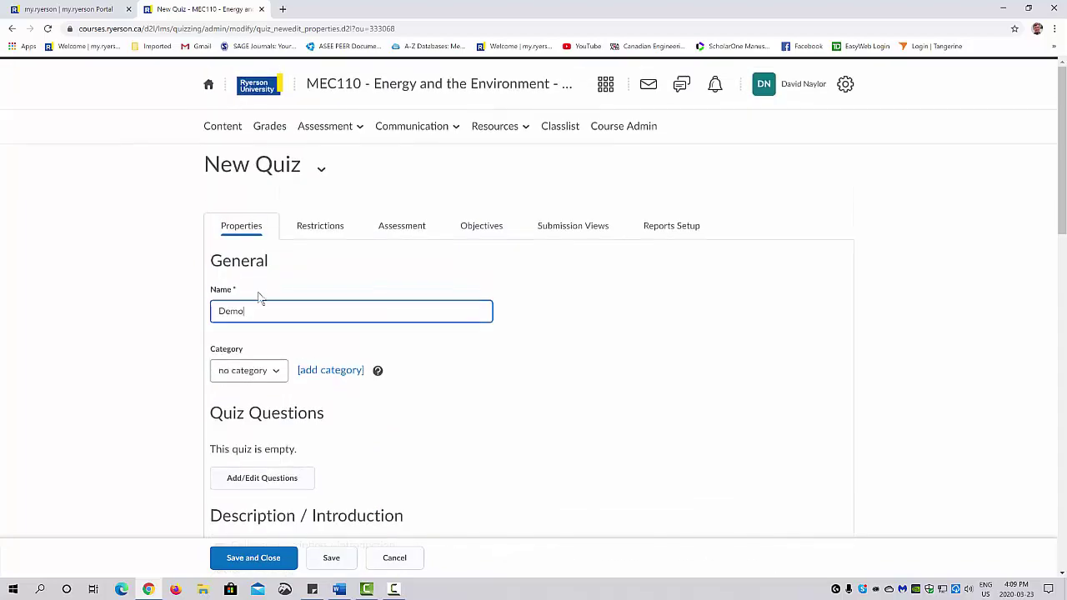
scroll(263, 310, "down", 4)
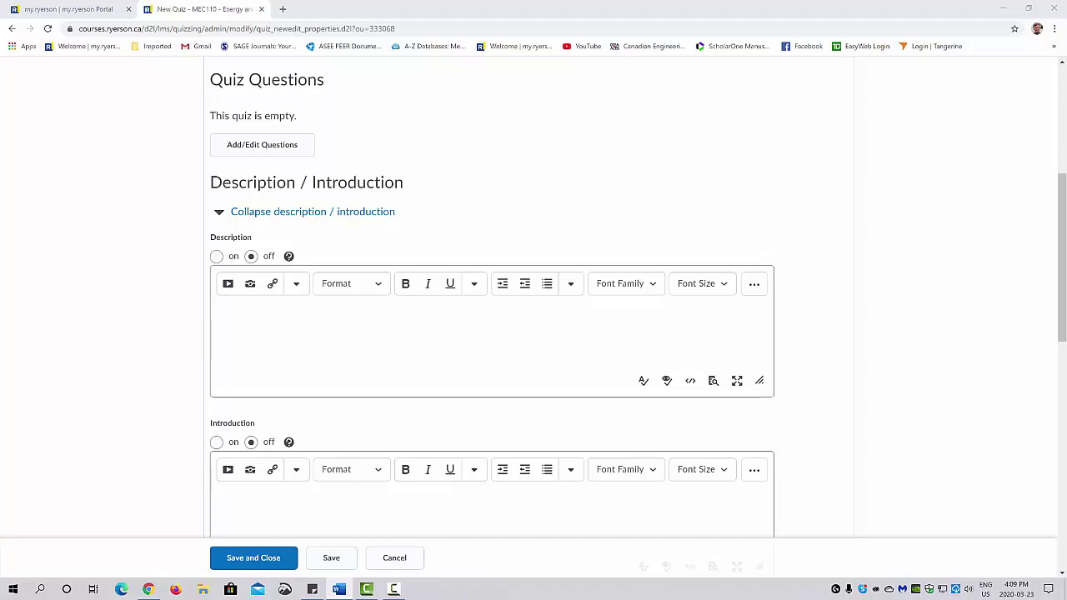
Paste the numbered Quiz Instructions into the description with formatting removed, then review them.
left_click(245, 318)
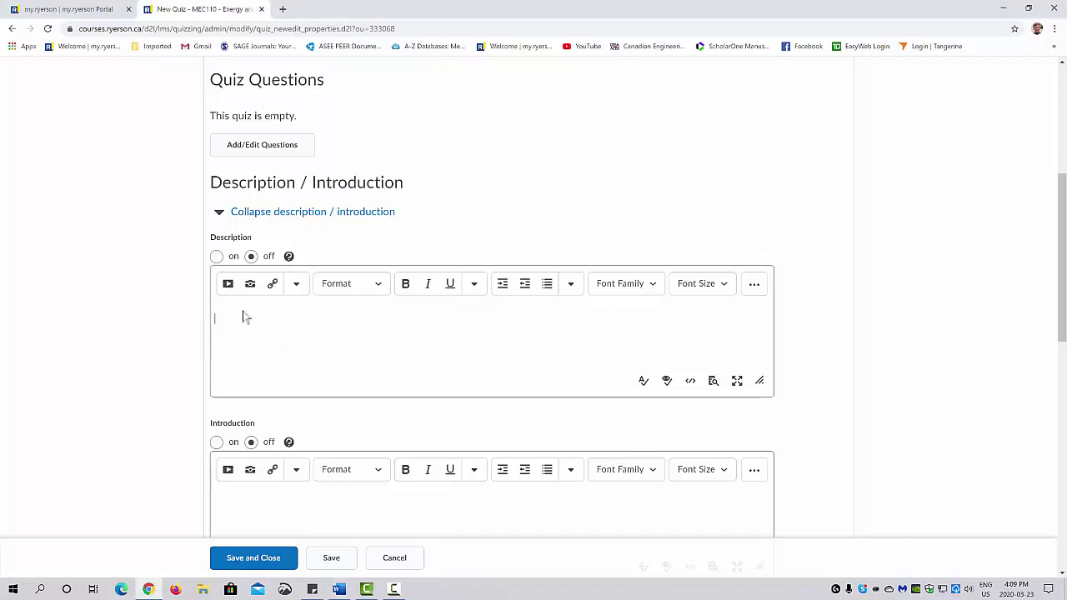
left_click(250, 358)
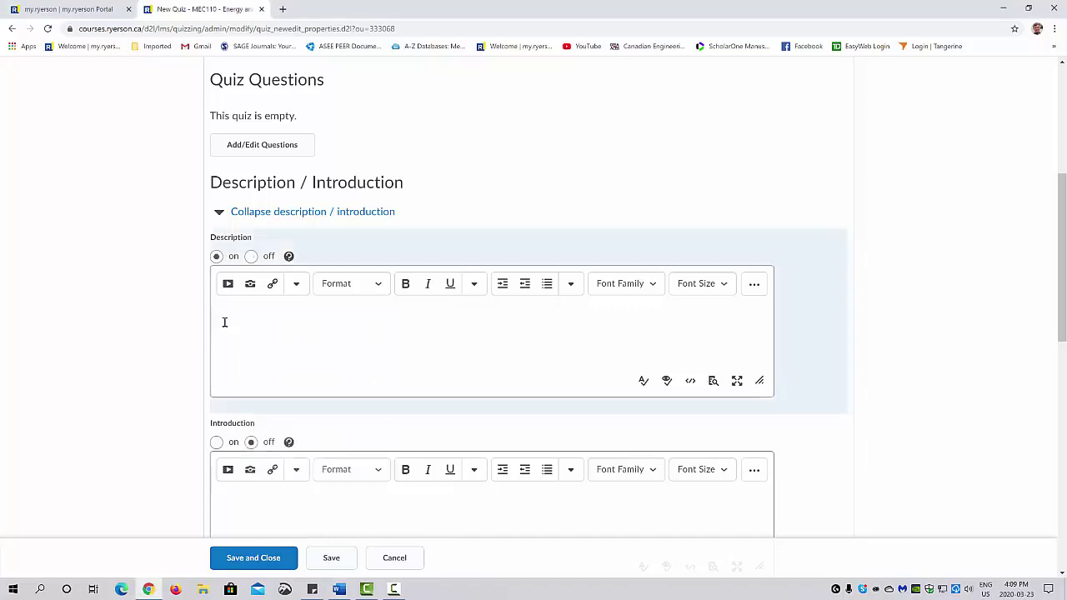
left_click(526, 335)
scroll(360, 348, "up", 5)
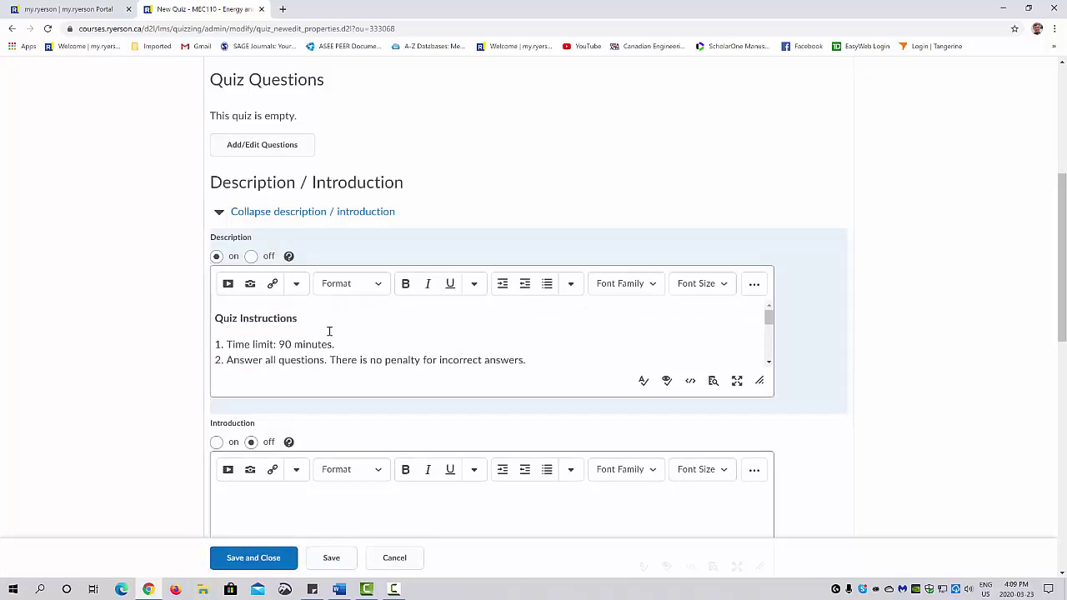
scroll(330, 333, "down", 1)
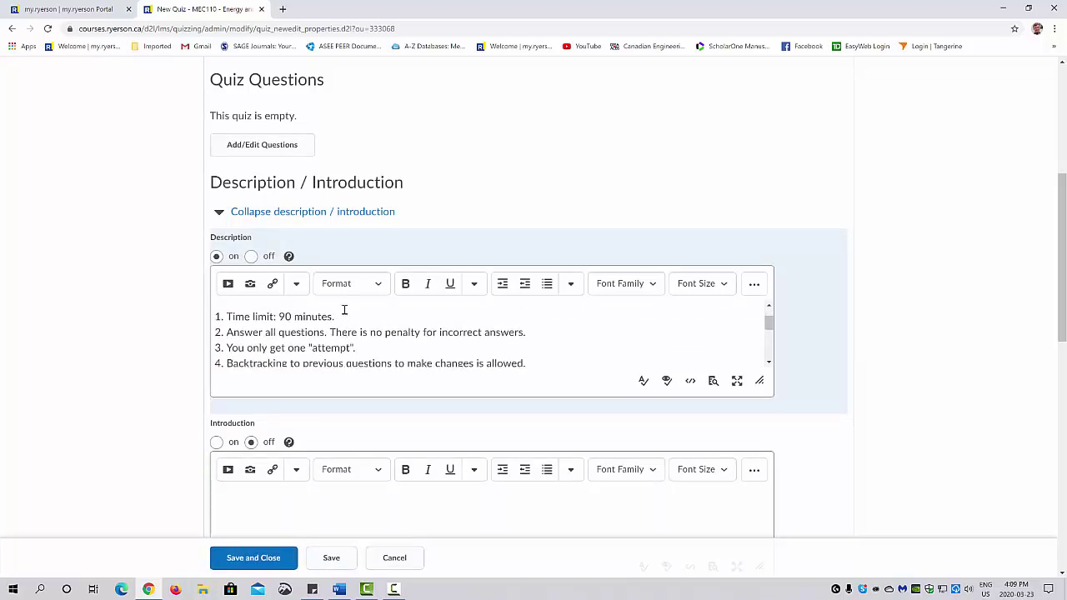
scroll(343, 322, "down", 1)
scroll(343, 321, "down", 2)
scroll(344, 322, "up", 3)
scroll(358, 332, "down", 4)
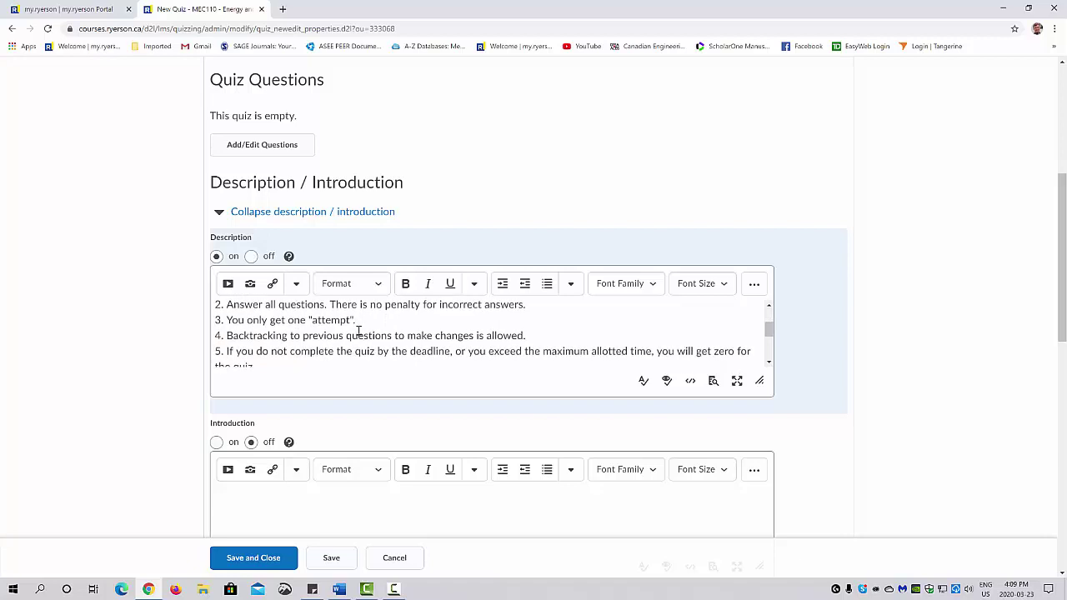
scroll(358, 331, "down", 1)
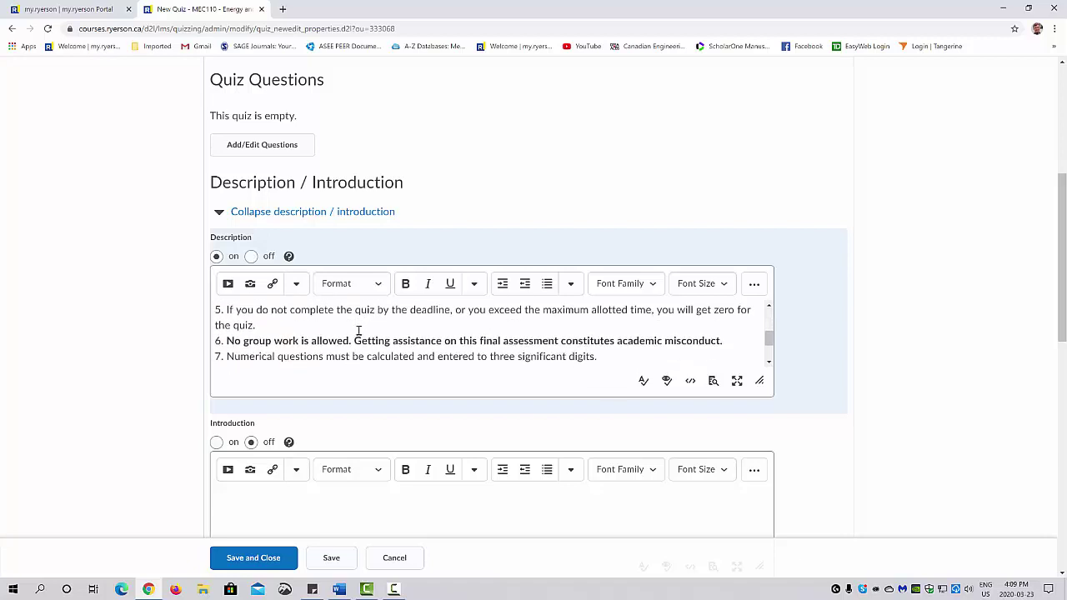
scroll(358, 331, "down", 3)
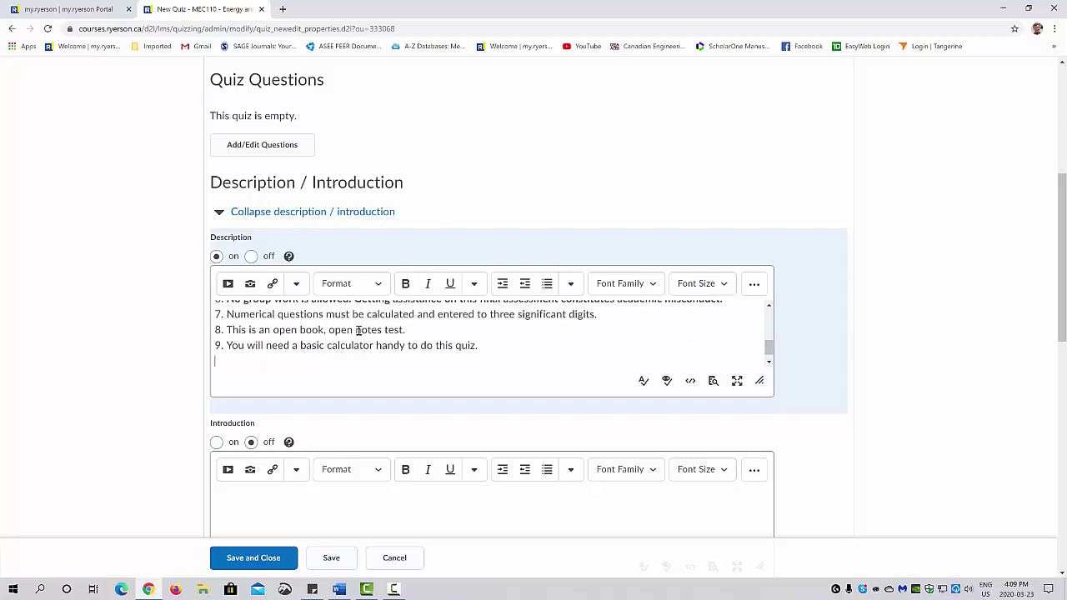
scroll(357, 331, "down", 1)
scroll(338, 342, "down", 1)
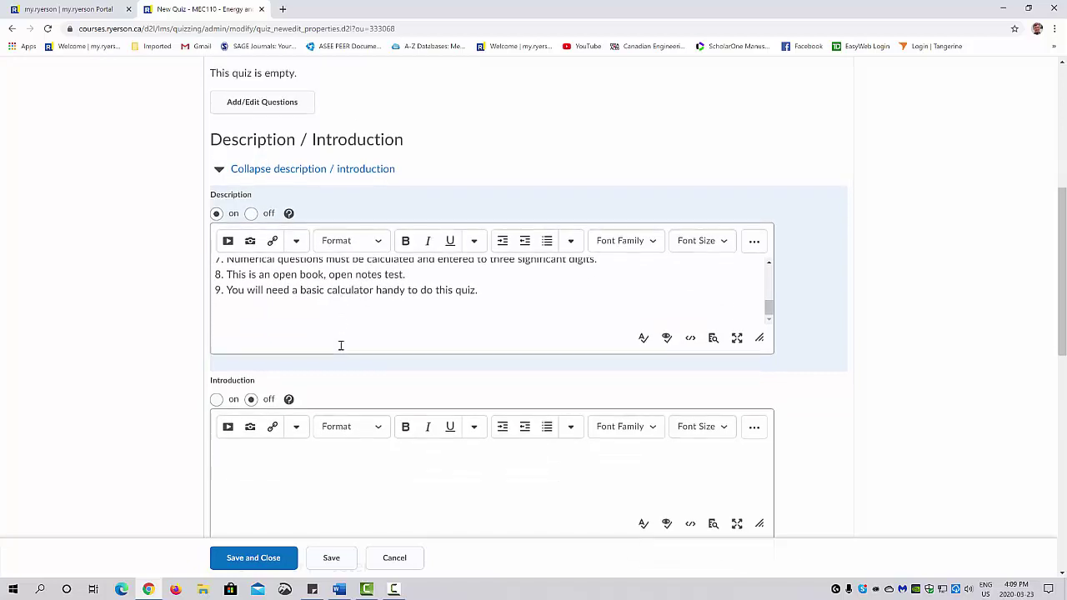
scroll(331, 290, "down", 1)
scroll(331, 290, "down", 7)
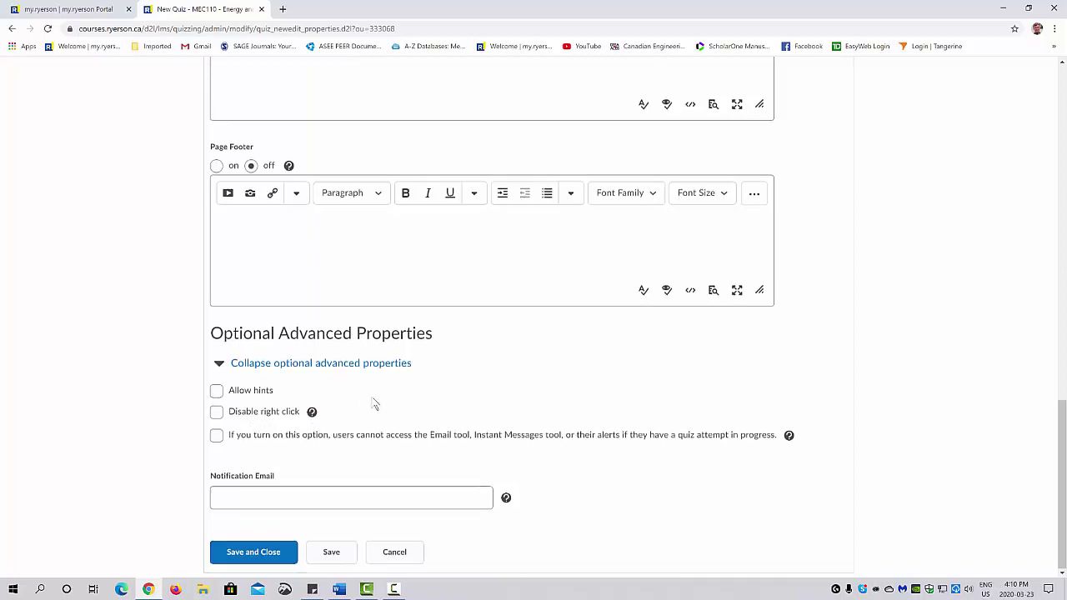
scroll(374, 403, "up", 2)
scroll(374, 404, "up", 8)
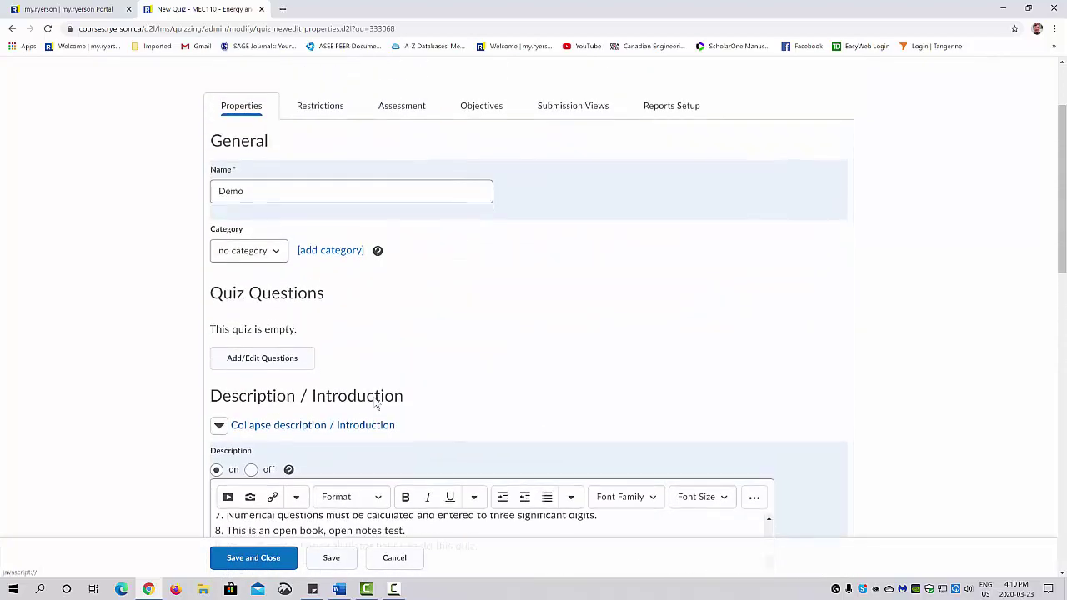
scroll(409, 397, "up", 2)
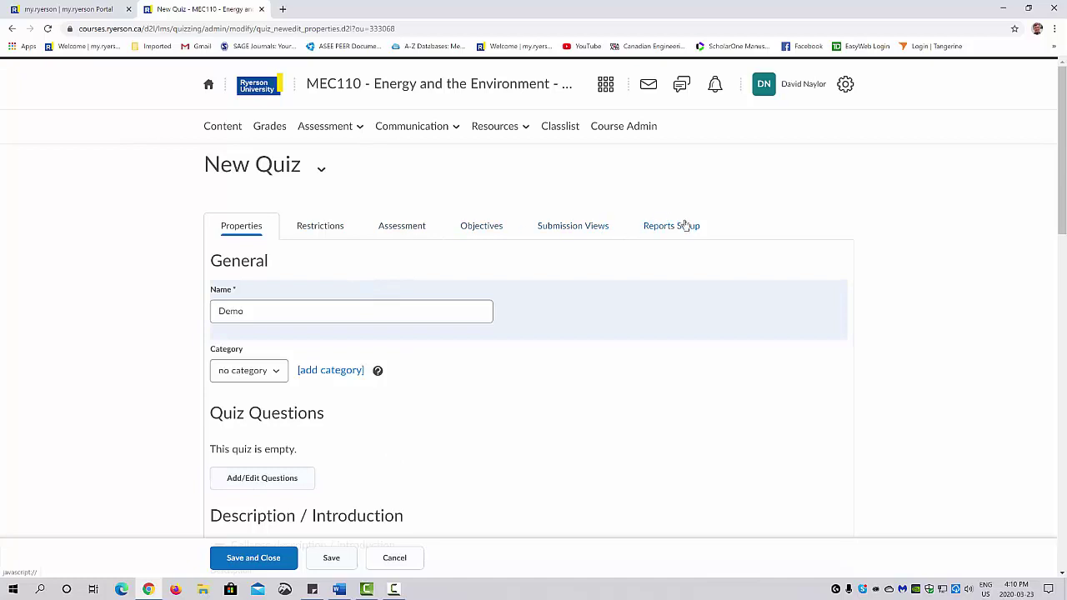
Save the quiz and review its Restrictions dates, Security Options and Timing sections.
left_click(318, 229)
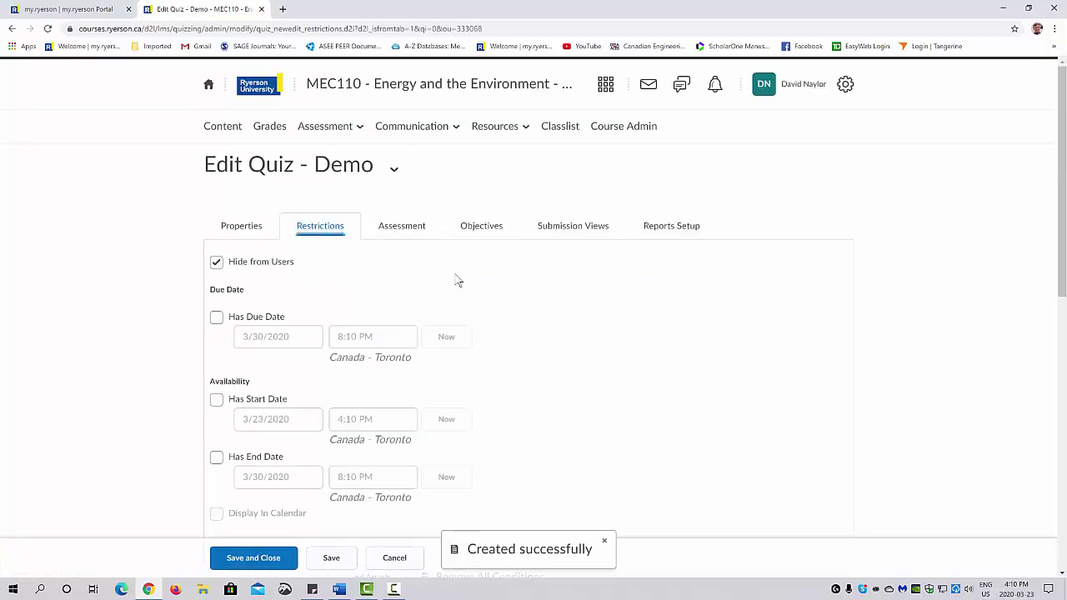
scroll(440, 286, "down", 1)
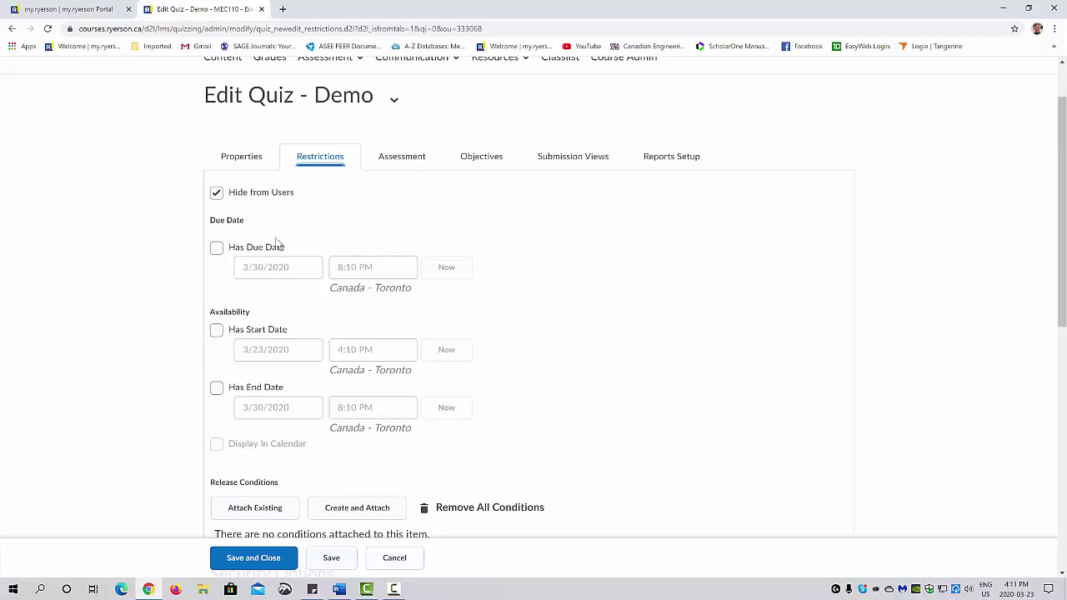
scroll(215, 274, "down", 2)
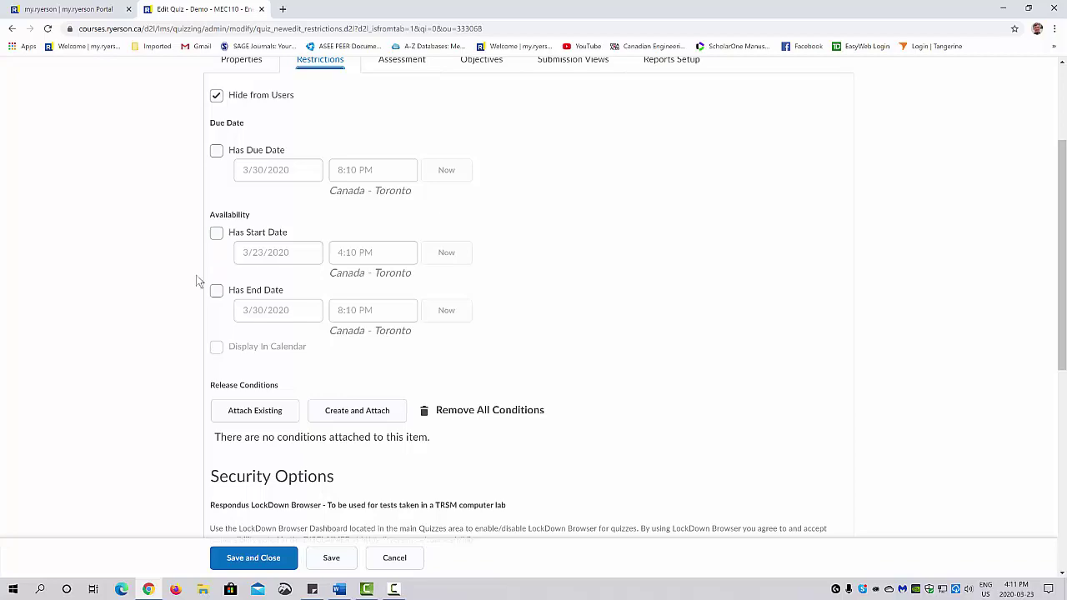
scroll(198, 280, "down", 3)
scroll(197, 281, "down", 3)
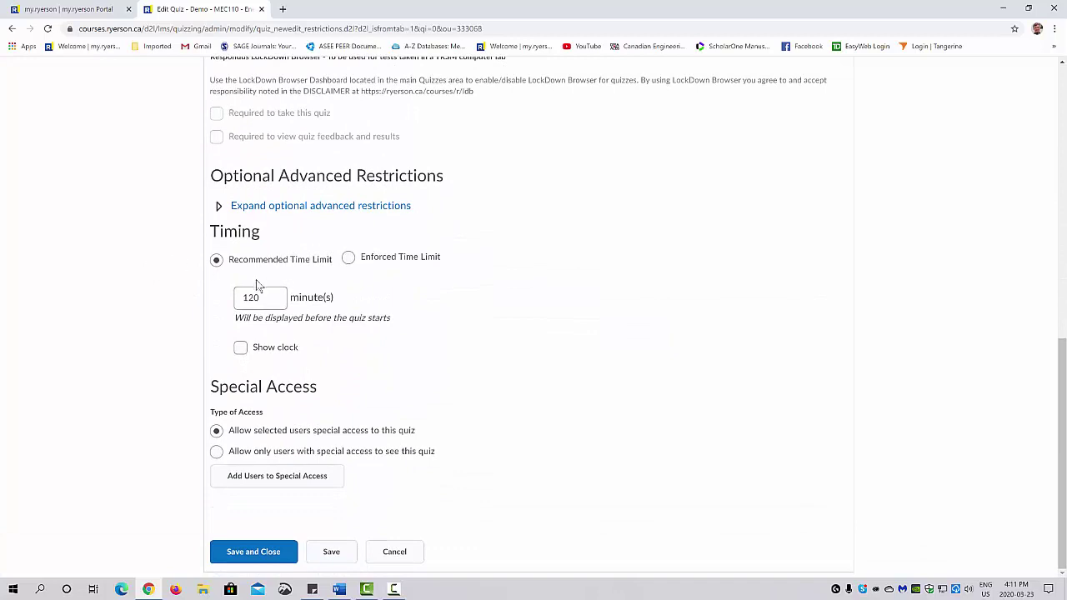
Change Timing to an enforced 90-minute limit, preventing further changes after the grace period.
left_click(274, 297)
left_click(348, 260)
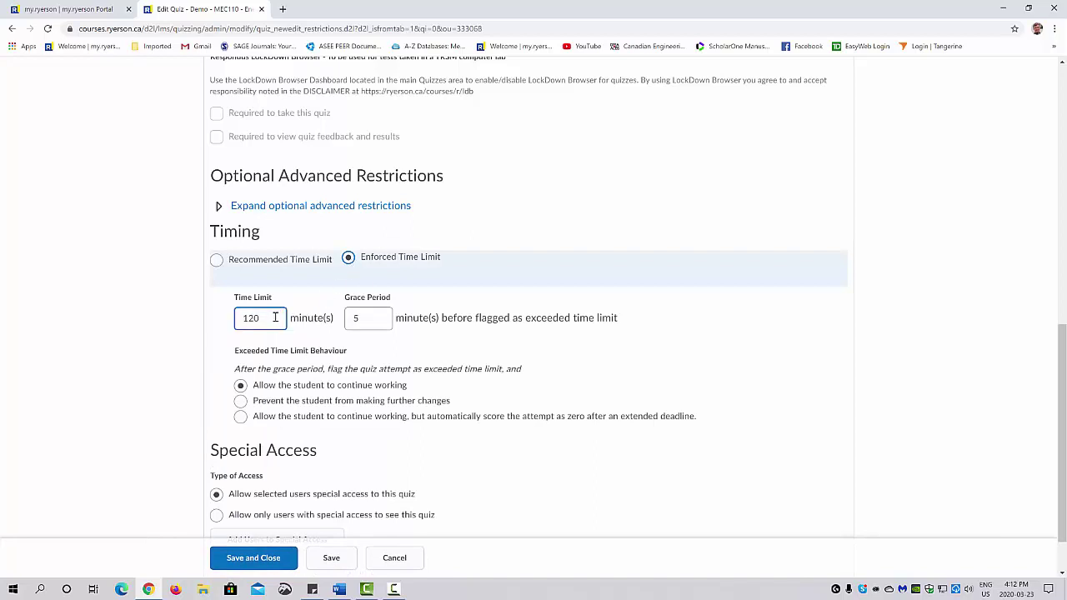
left_click_drag(274, 318, 231, 323)
type("90")
left_click(349, 341)
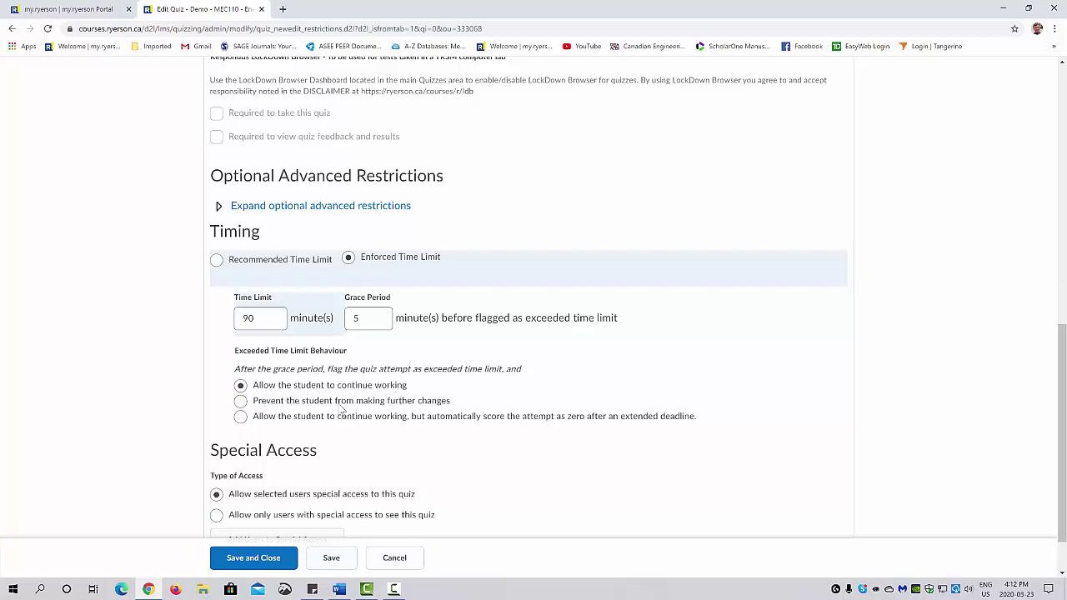
left_click(241, 402)
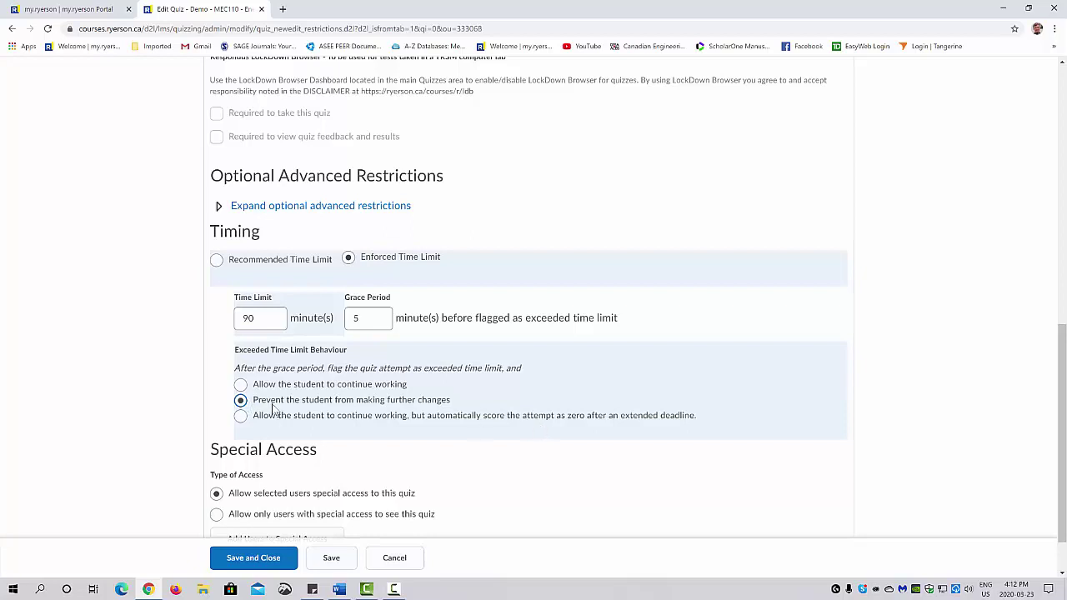
scroll(167, 409, "down", 2)
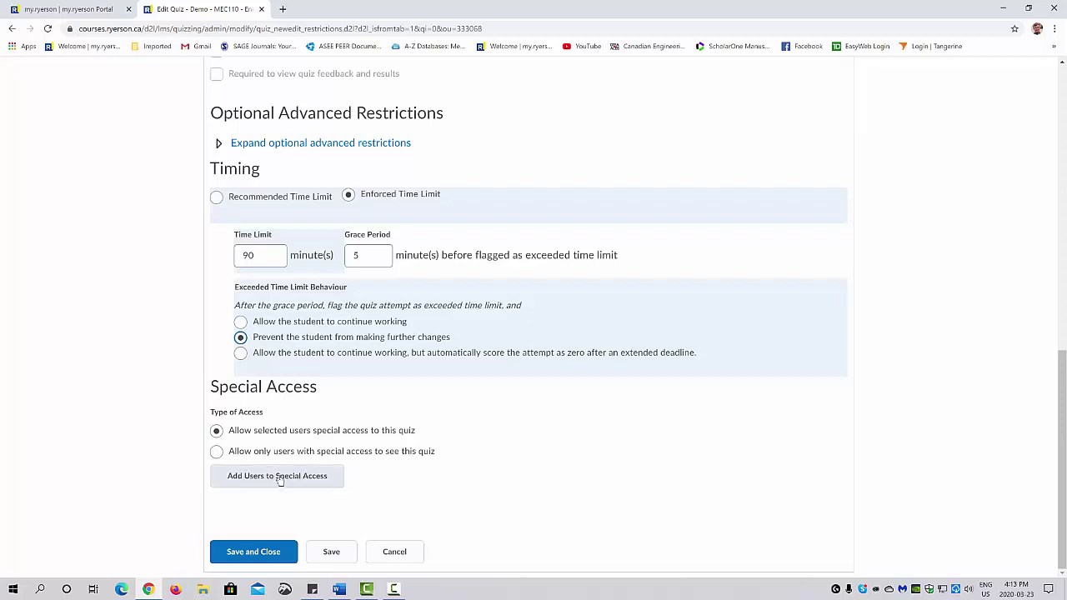
Go to the special access page and select the student to receive it.
left_click(280, 479)
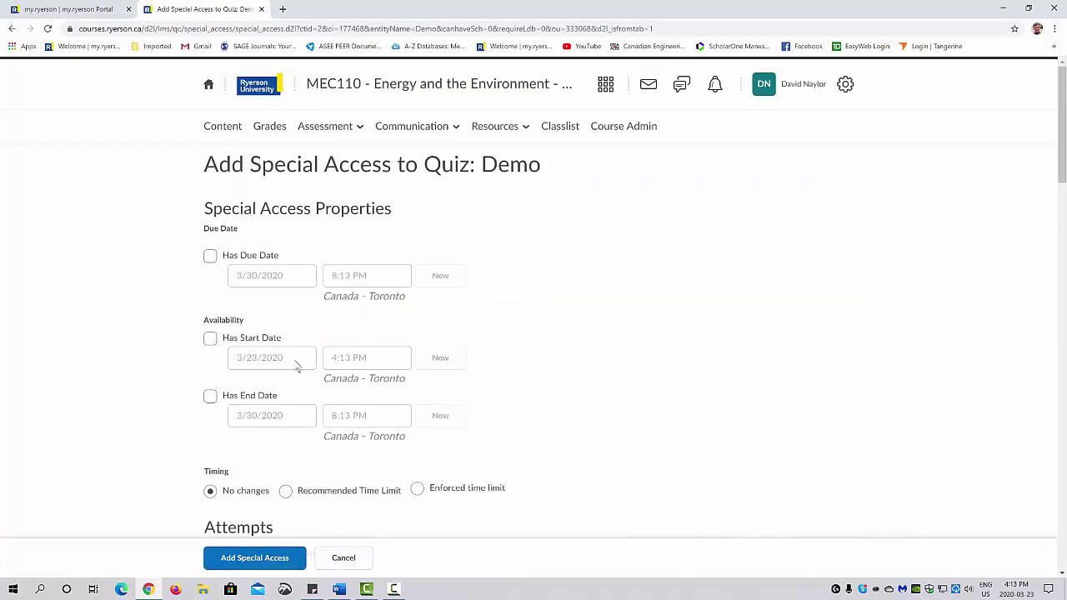
scroll(302, 359, "down", 2)
scroll(304, 350, "down", 5)
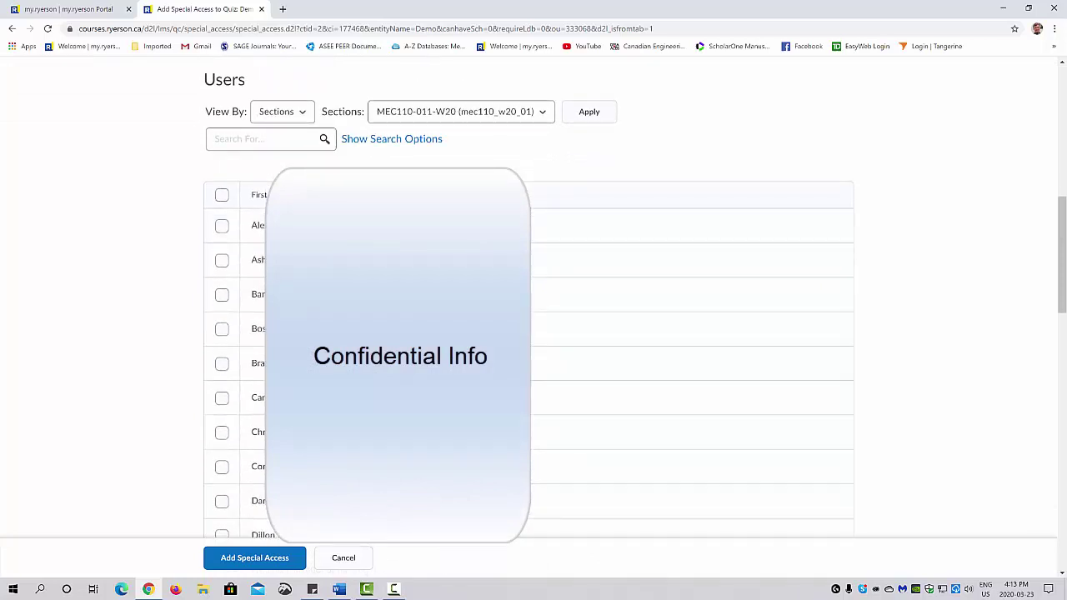
scroll(533, 334, "up", 1)
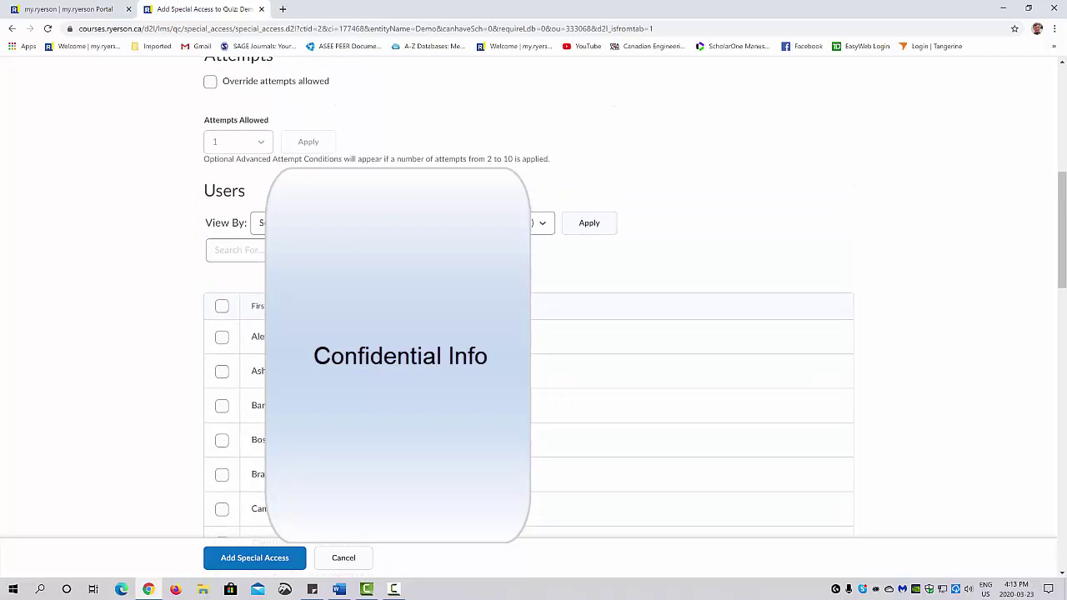
scroll(208, 388, "down", 1)
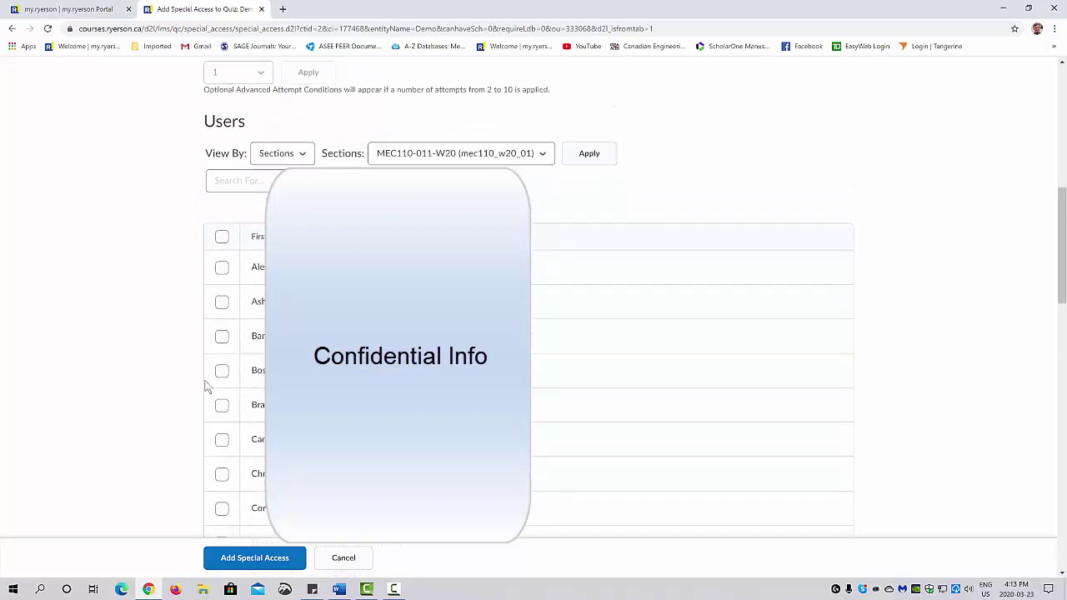
left_click(222, 337)
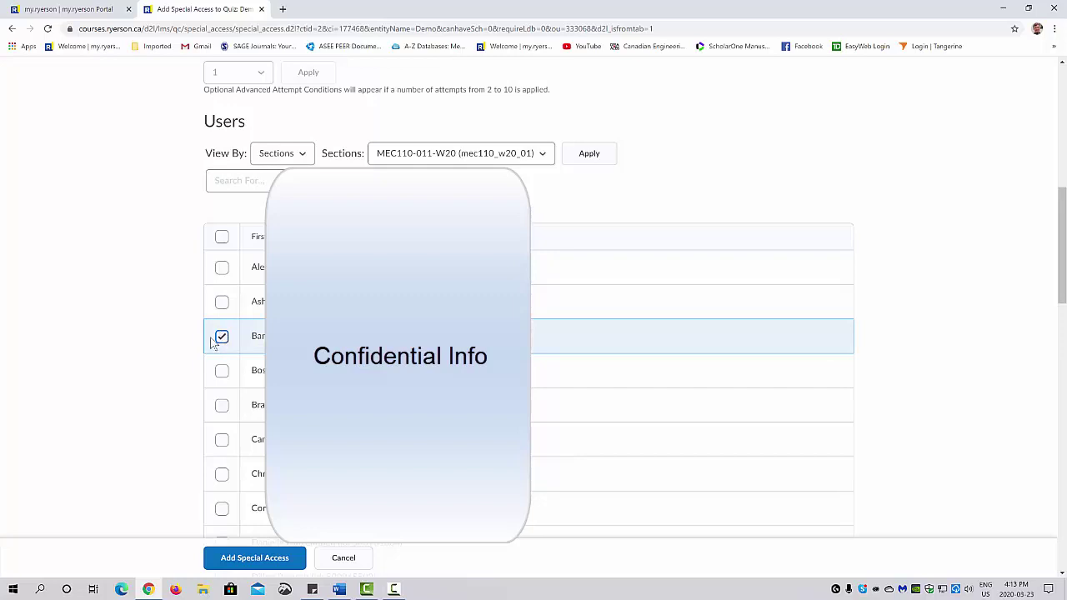
Give the student an enforced 120-minute time limit and add the special access.
scroll(156, 348, "up", 4)
scroll(156, 347, "up", 3)
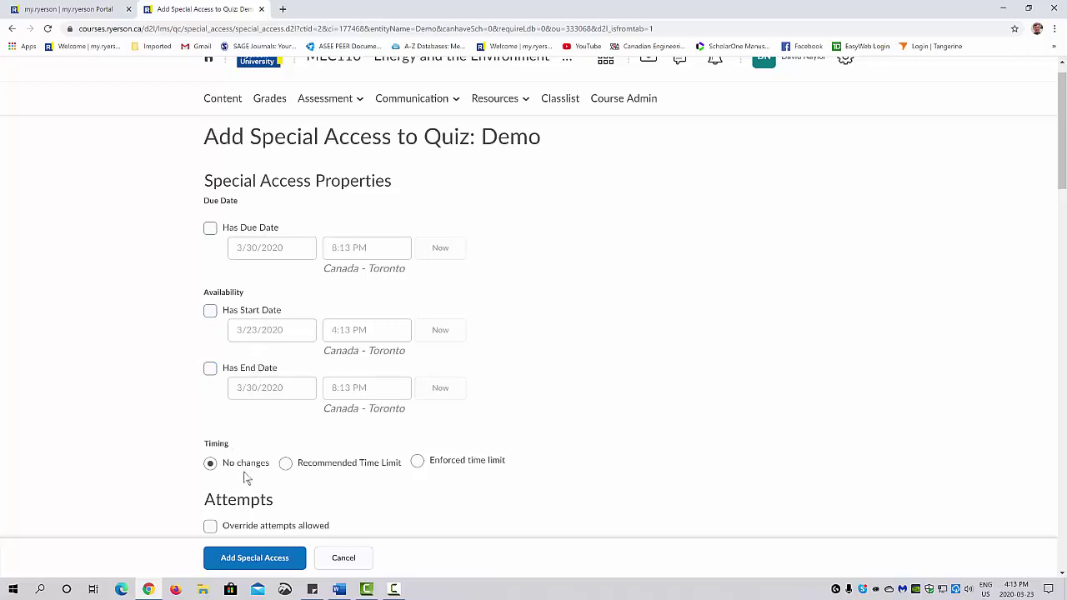
scroll(298, 421, "down", 1)
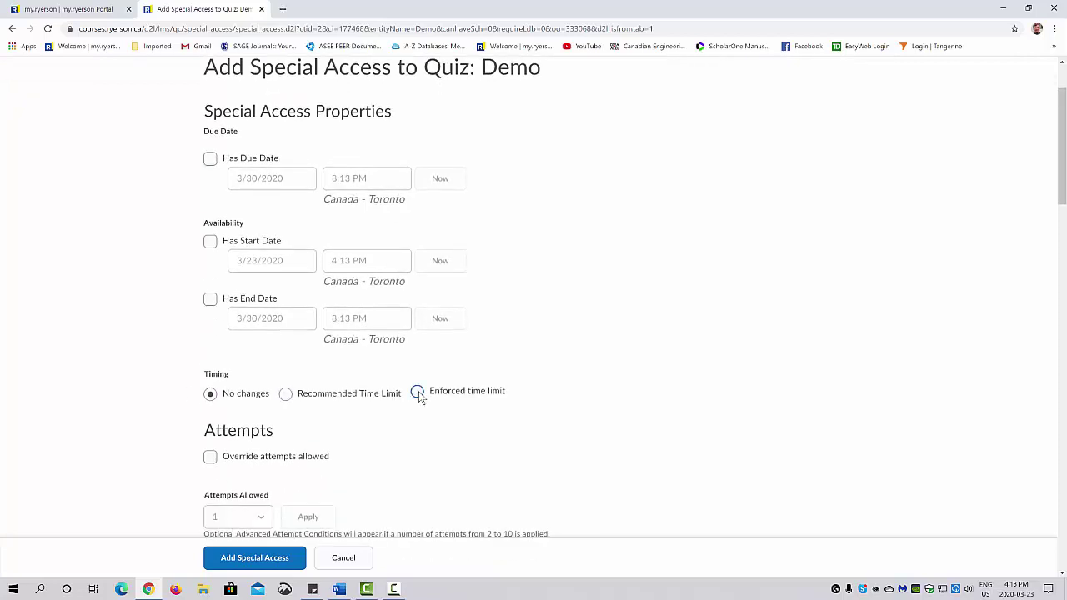
left_click(417, 393)
left_click(268, 450)
left_click_drag(269, 450, 219, 458)
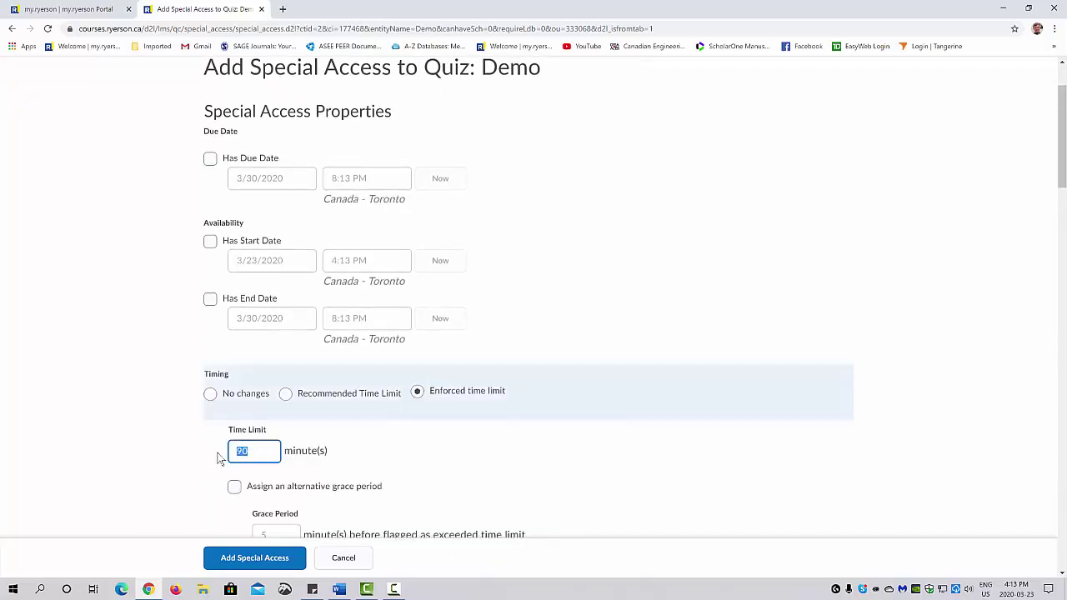
type("12")
scroll(290, 472, "down", 2)
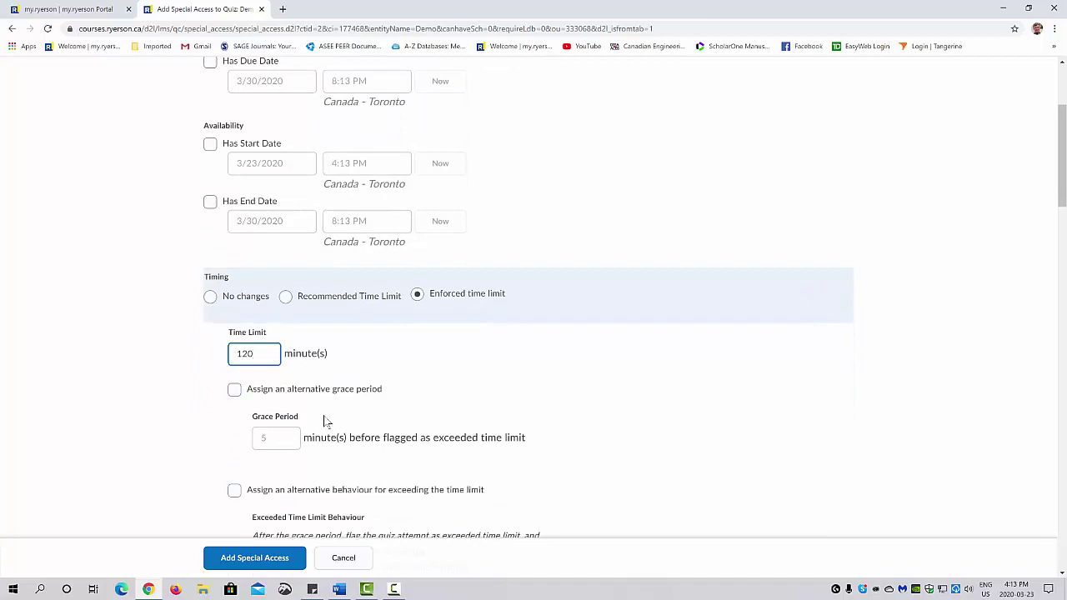
scroll(325, 422, "up", 3)
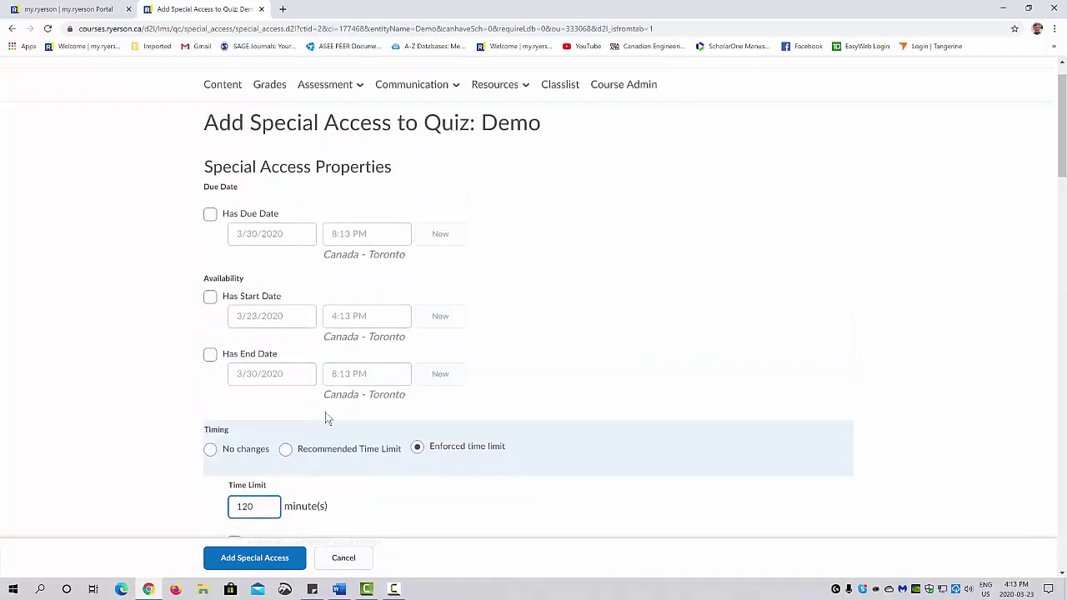
scroll(326, 419, "down", 3)
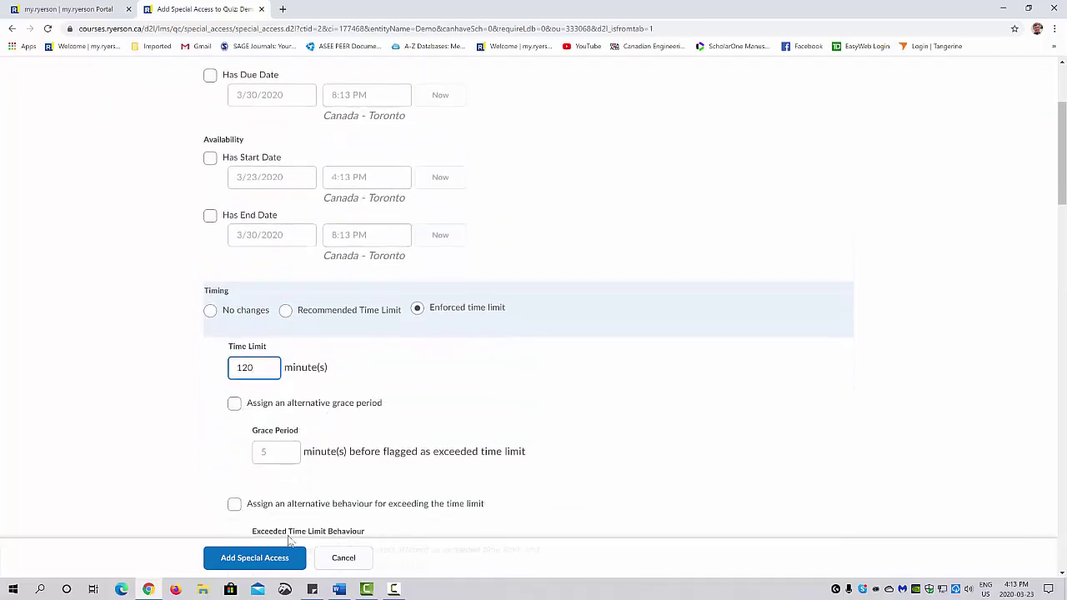
left_click(274, 558)
Check the student's Special Access entry, then save and move to the Assessment settings.
scroll(313, 285, "down", 9)
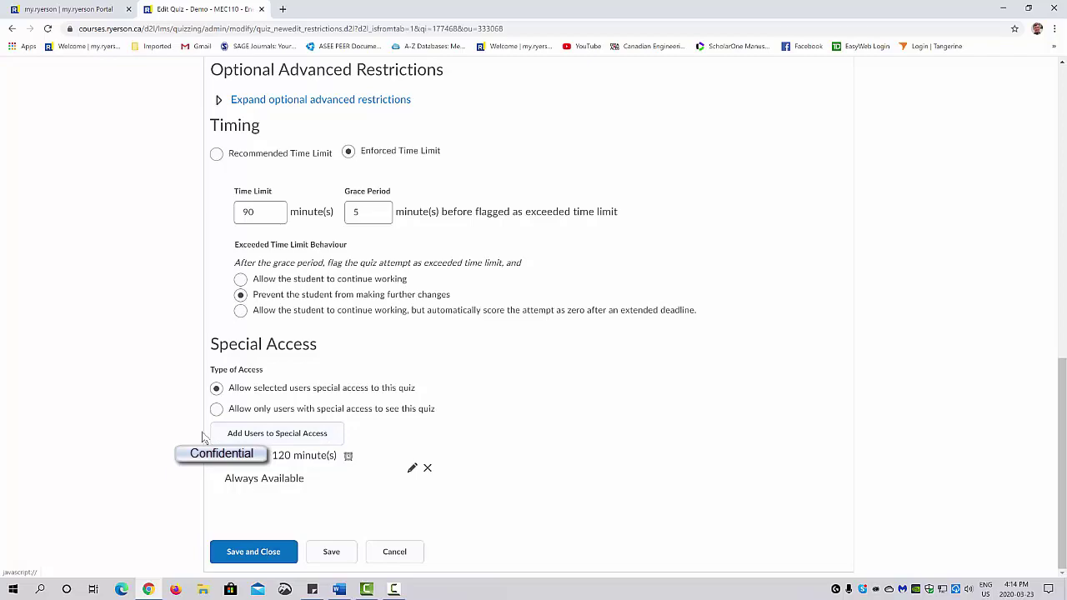
scroll(185, 373, "up", 2)
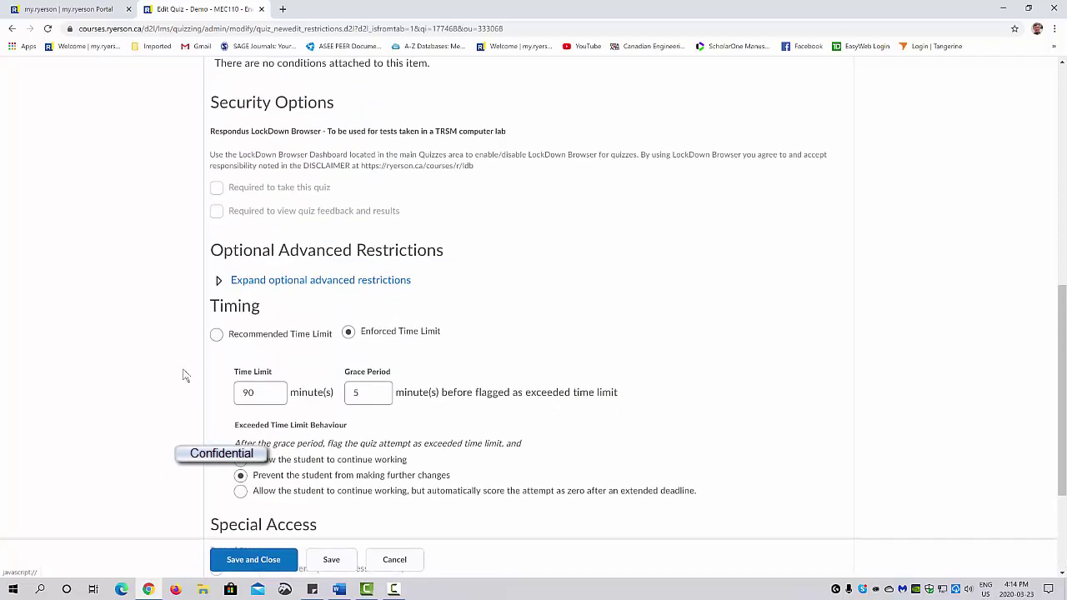
scroll(185, 373, "up", 8)
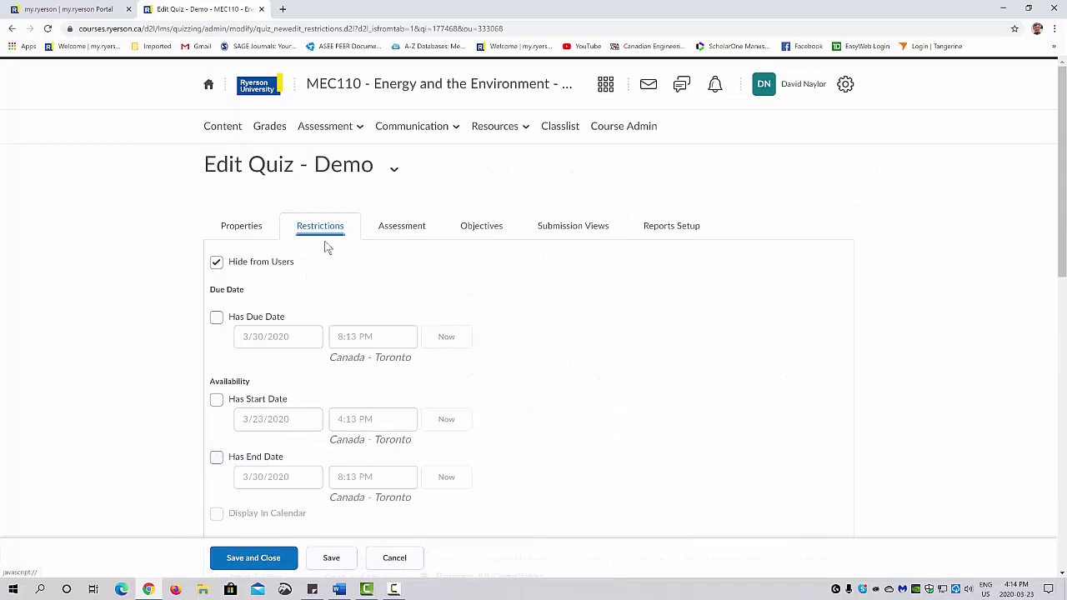
left_click(402, 225)
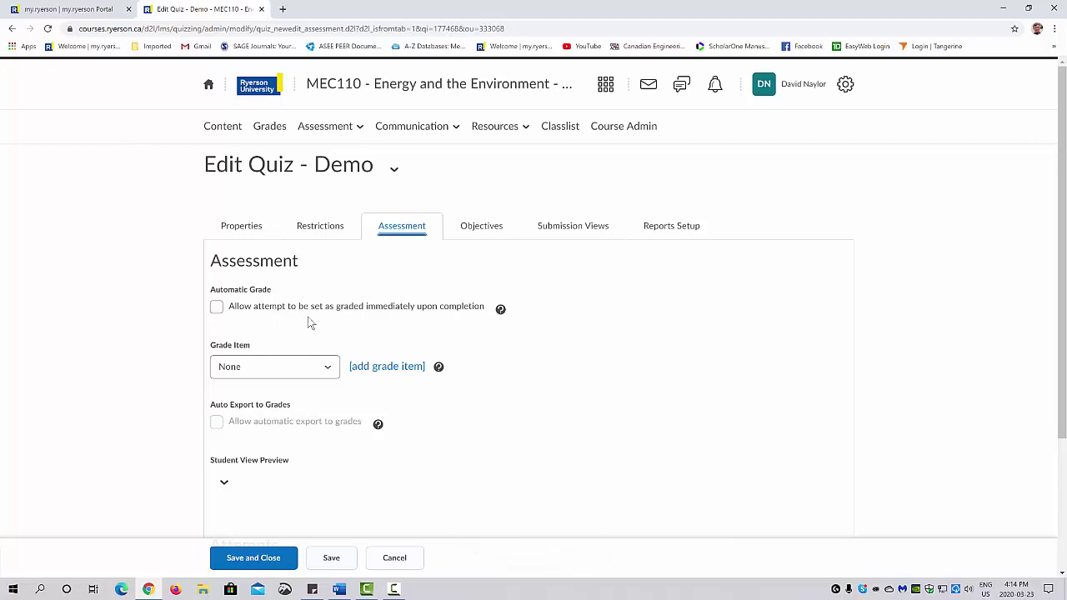
Turn on Automatic Grade, link the Final Assessment (Exam) grade item, and enable automatic grade export.
left_click(217, 307)
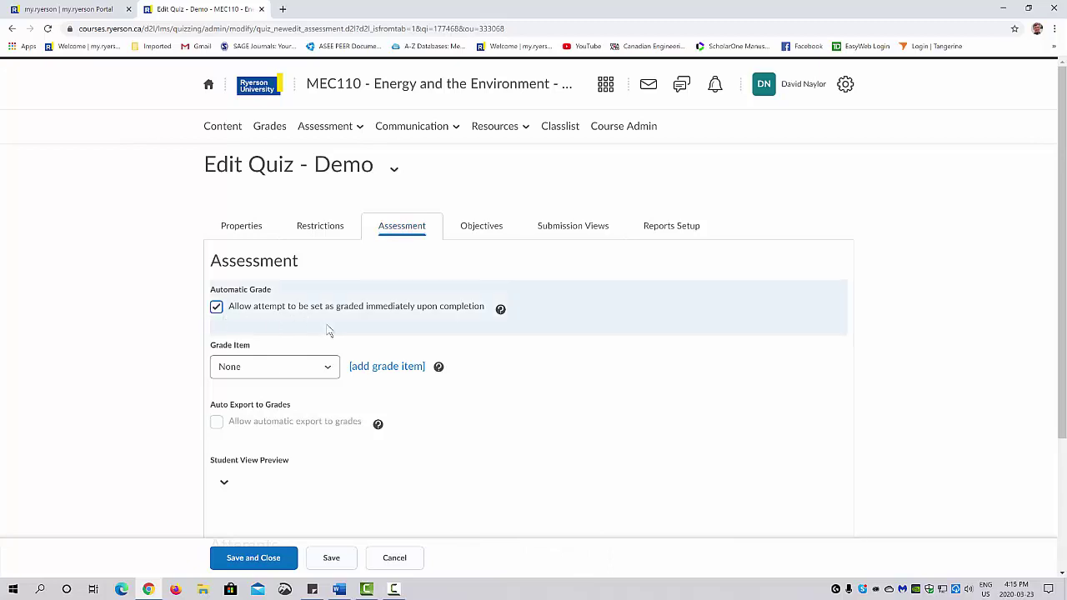
left_click(330, 369)
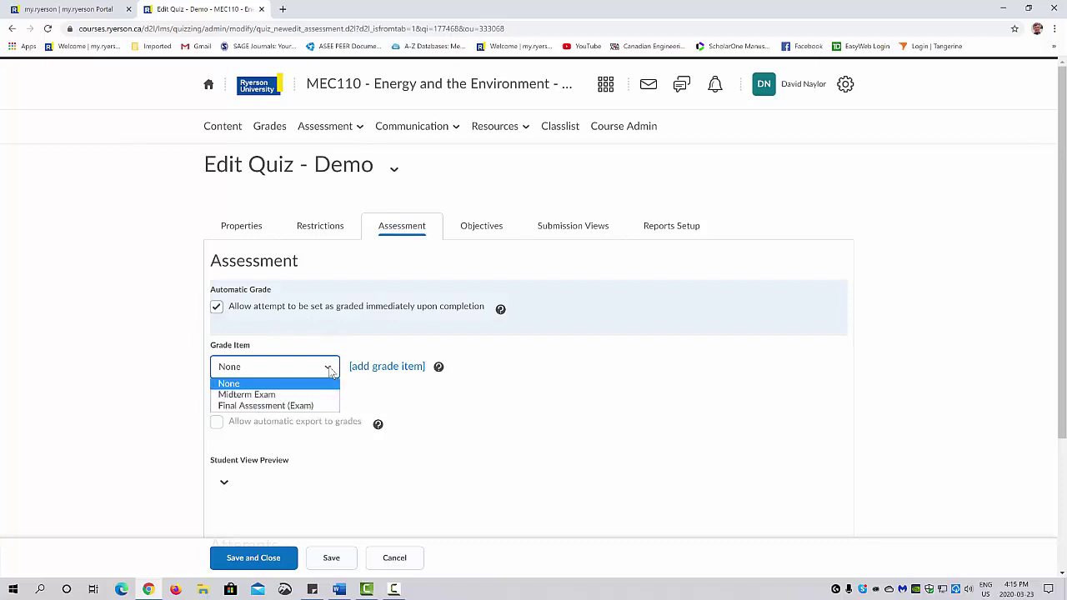
left_click(194, 346)
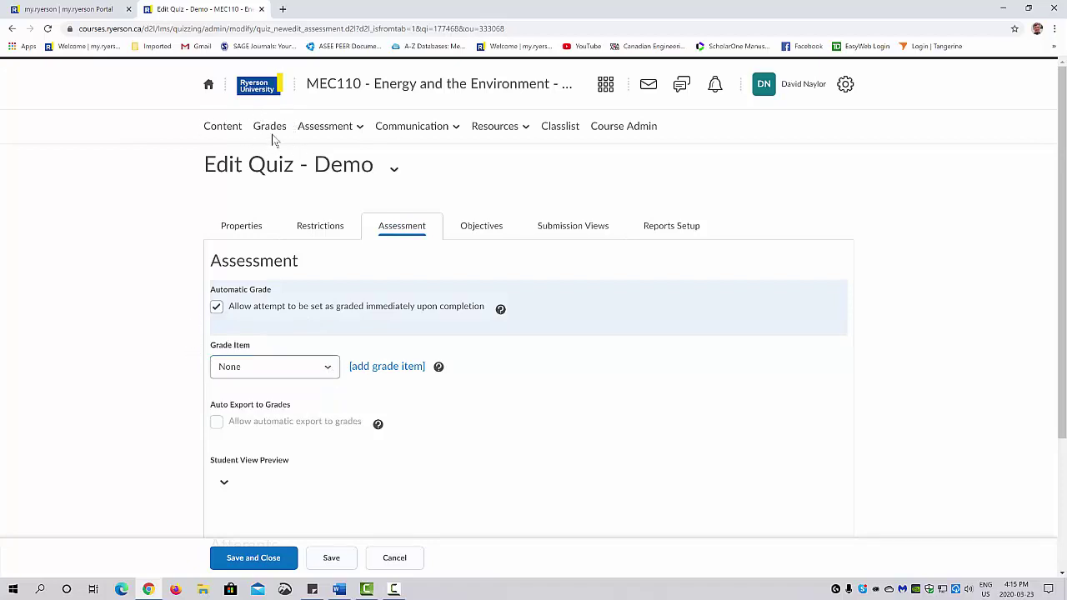
left_click(329, 371)
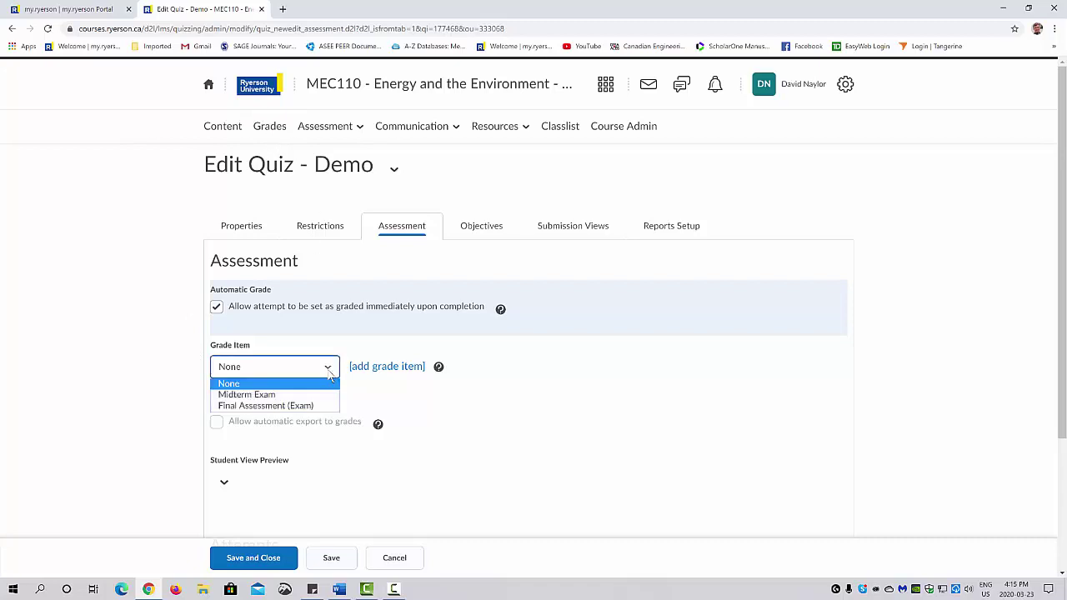
left_click(305, 409)
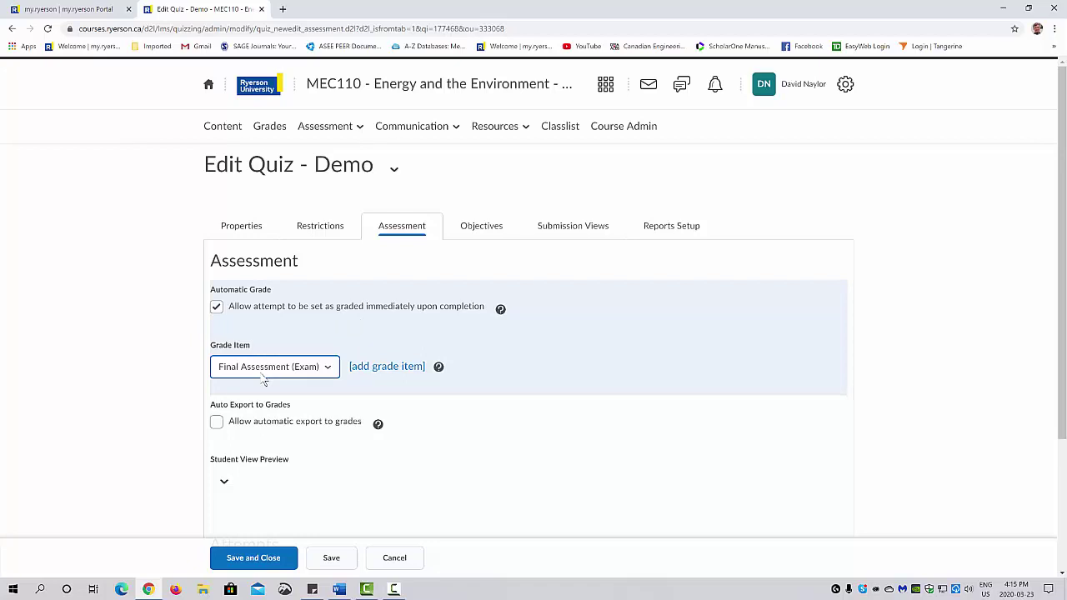
left_click(217, 422)
scroll(94, 365, "down", 1)
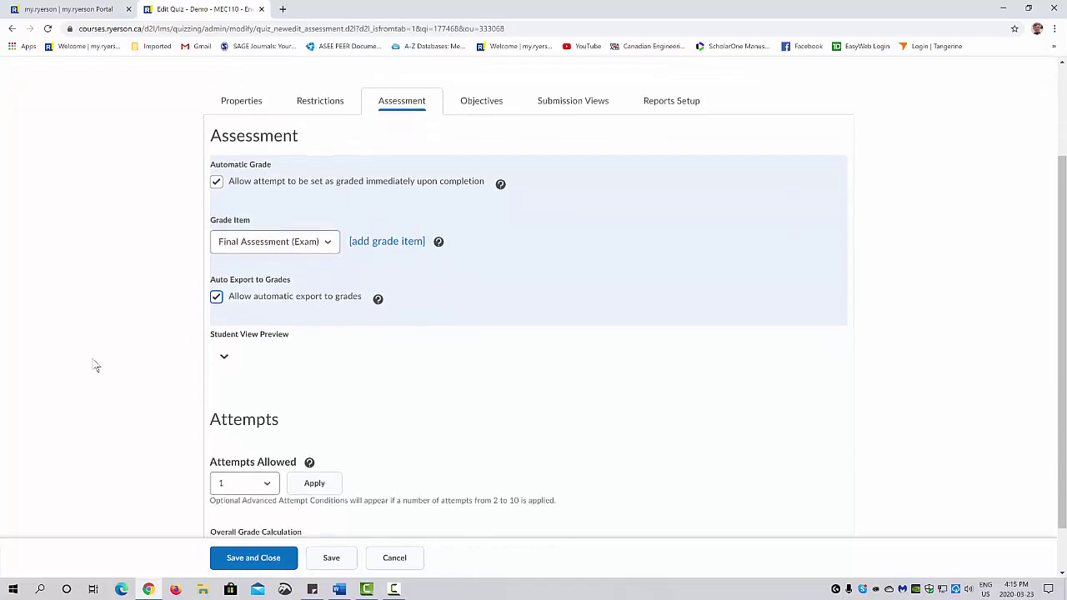
scroll(100, 364, "down", 1)
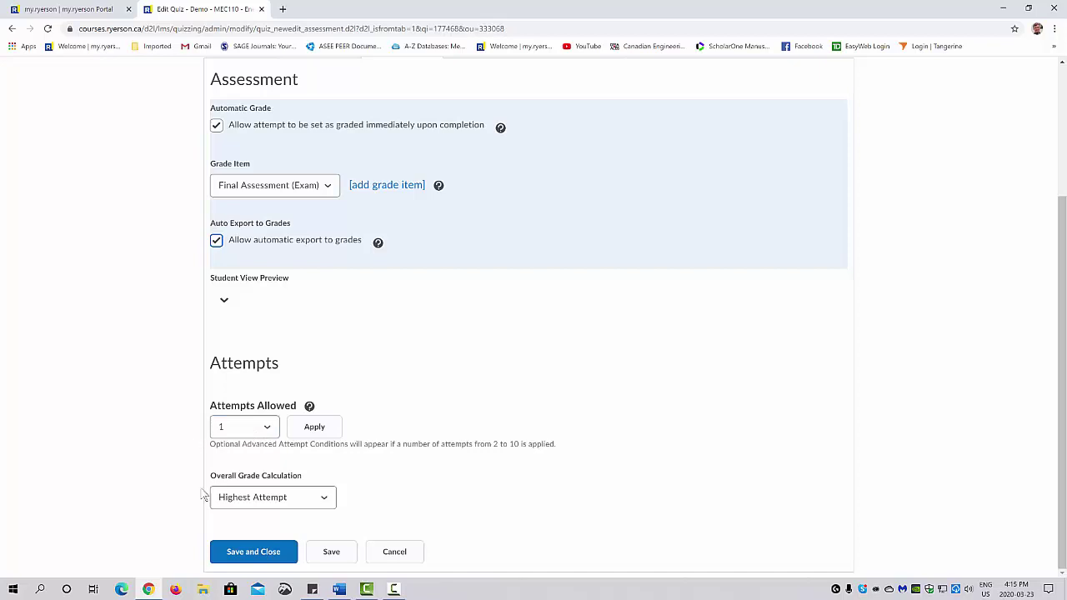
scroll(172, 445, "up", 3)
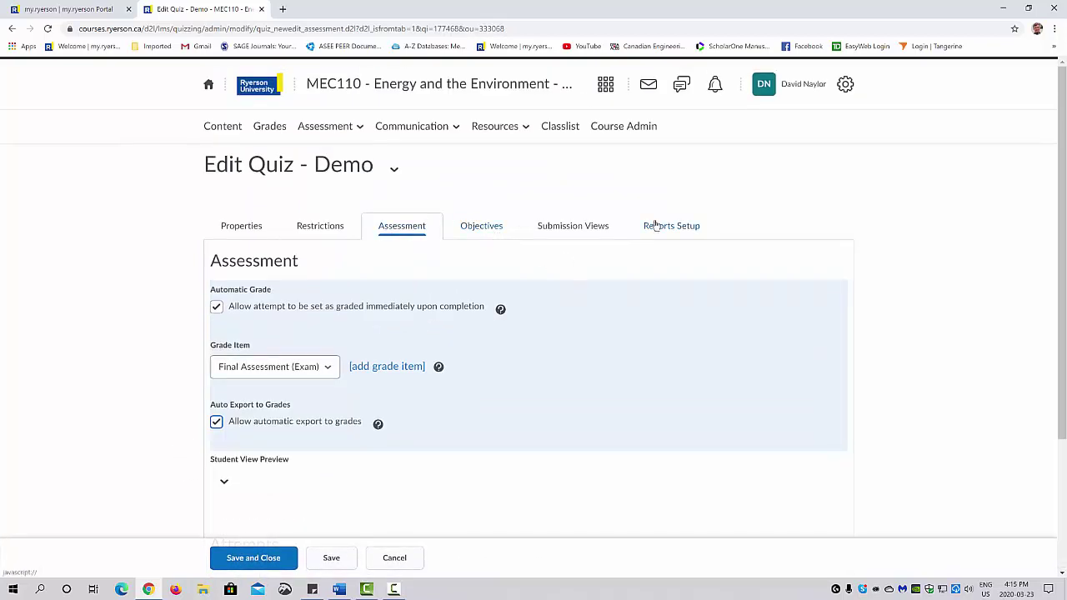
Save the grading settings and open Submission Views to see the immediately released default view.
left_click(564, 232)
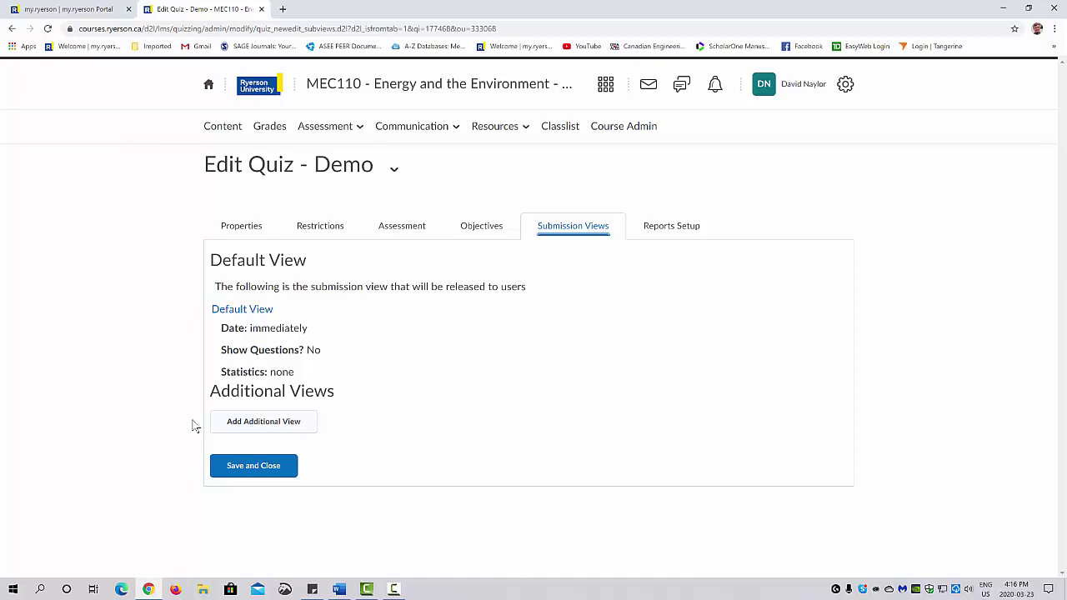
Add a new submission view named 'Post exam view' and enter its message.
left_click(254, 423)
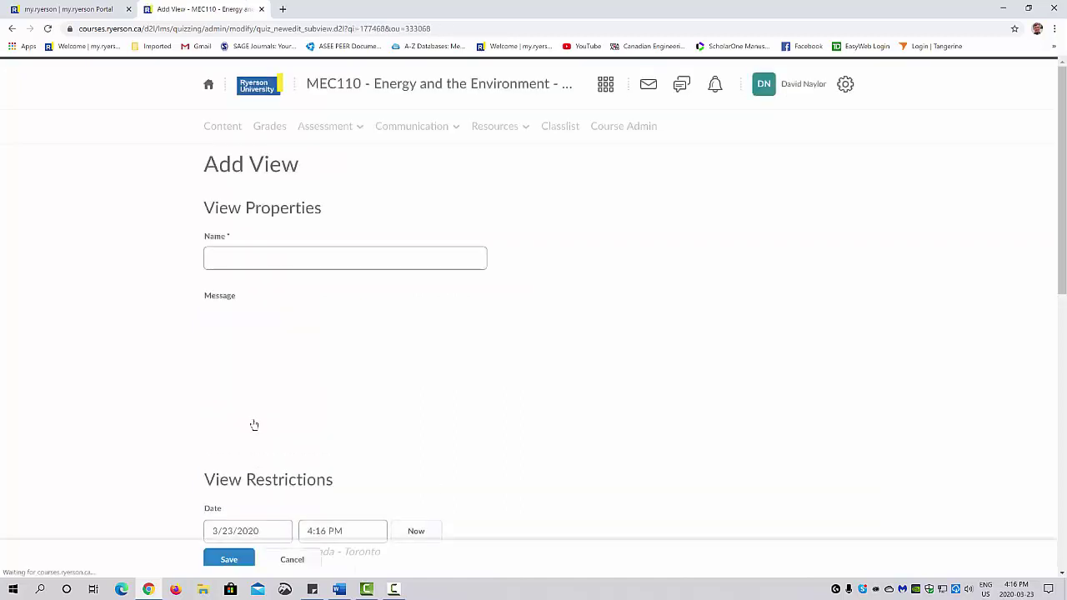
left_click(226, 251)
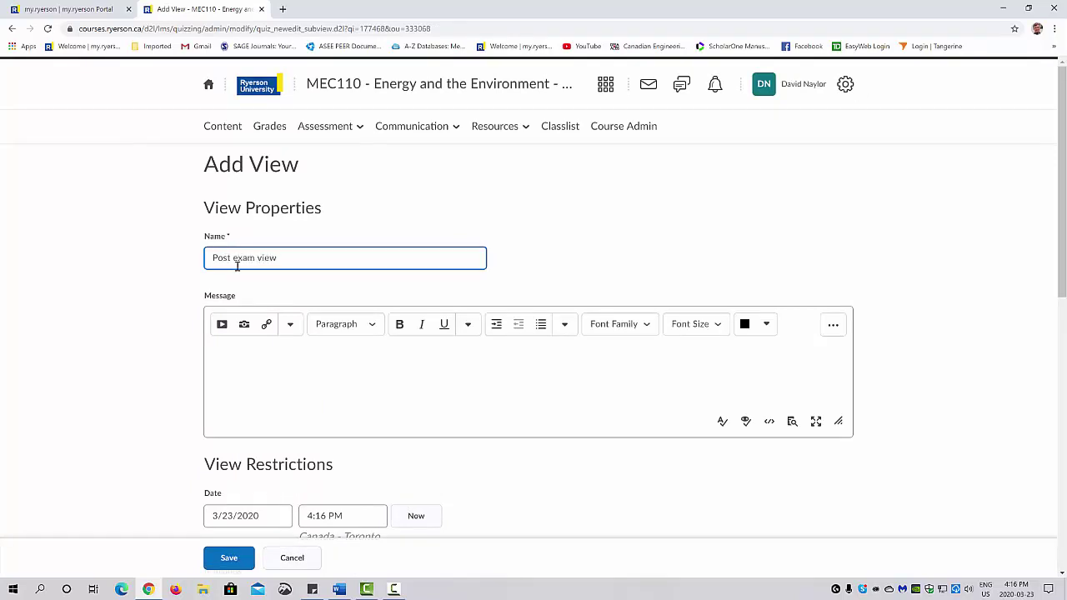
scroll(236, 278, "down", 1)
left_click(236, 274)
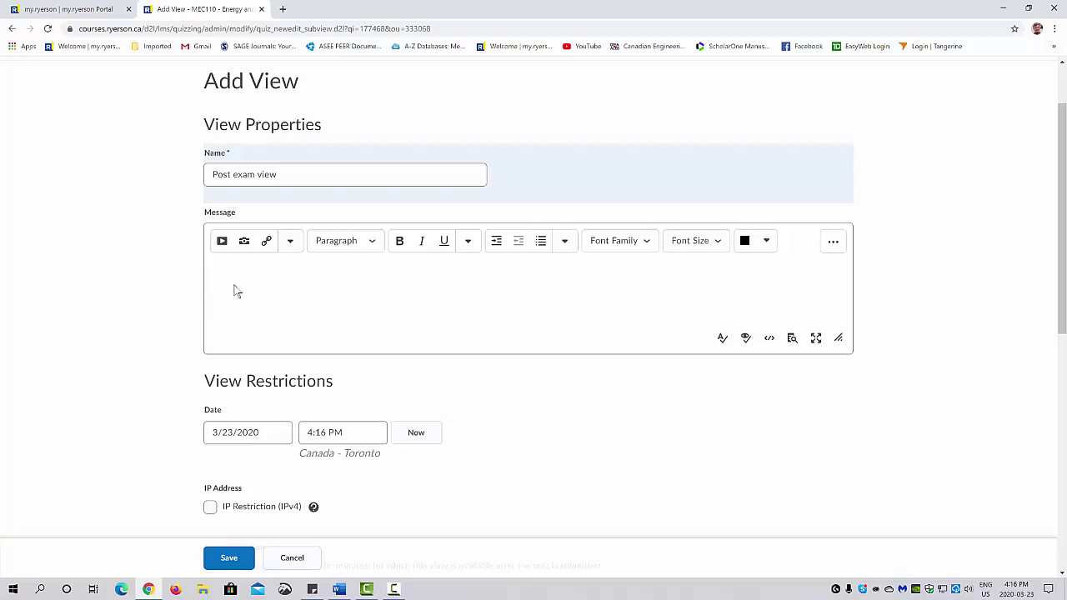
scroll(235, 296, "down", 1)
Set the view's release date to May 1, 2020 at 3:30 PM.
left_click(266, 350)
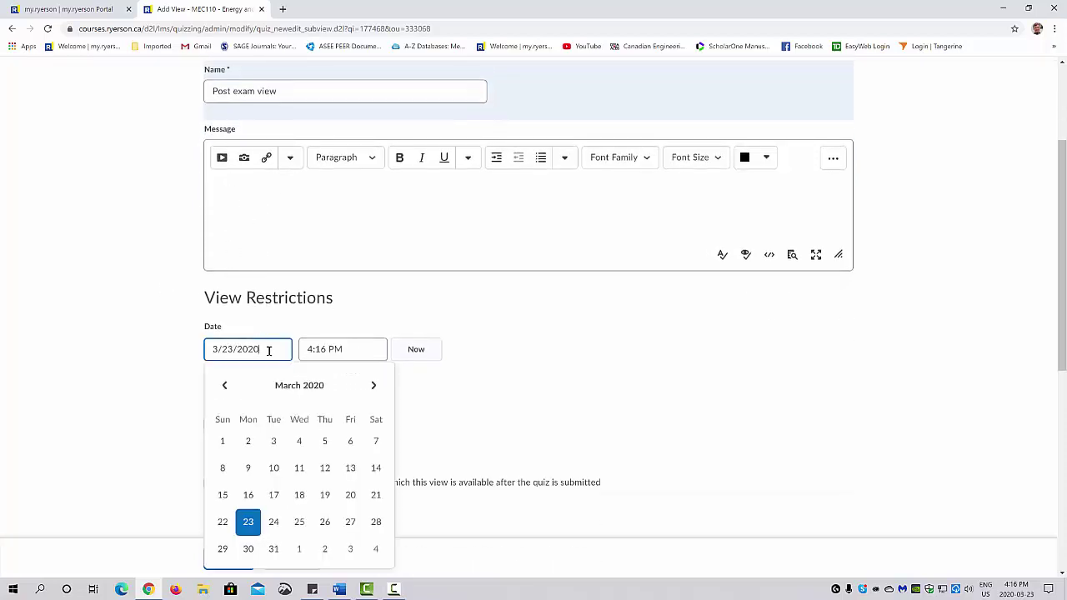
left_click(373, 385)
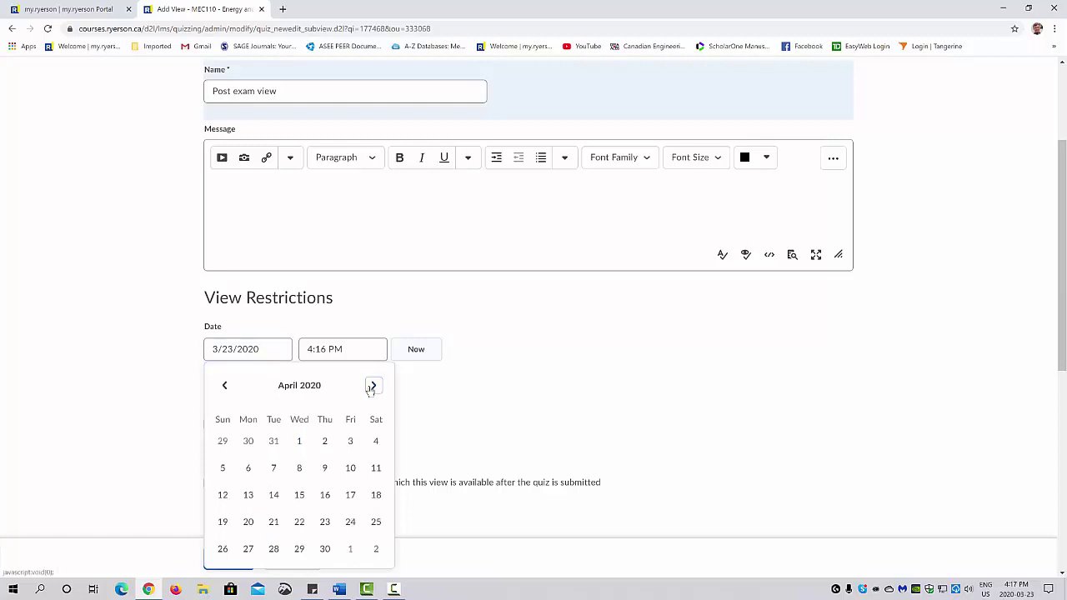
left_click(373, 385)
left_click(349, 440)
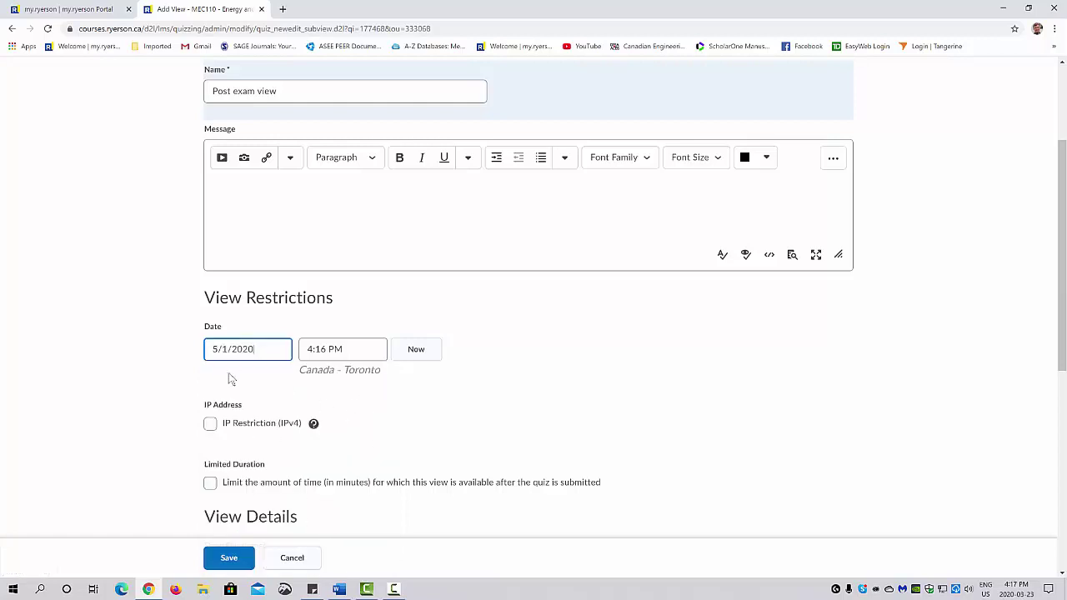
left_click(383, 350)
double_click(353, 350)
left_click(339, 386)
scroll(200, 375, "down", 2)
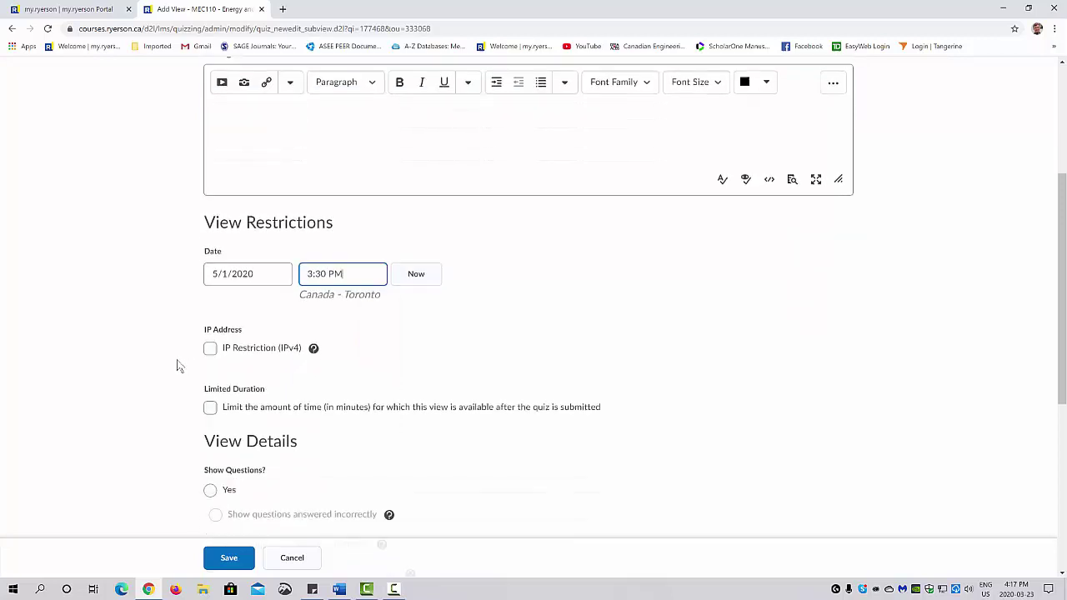
scroll(177, 365, "down", 1)
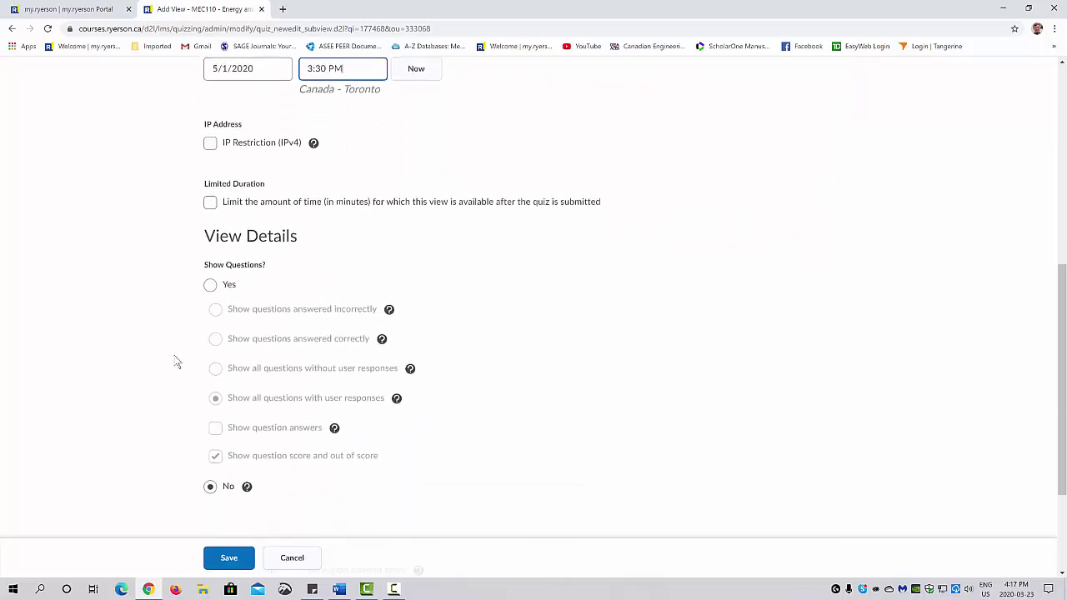
Show correctly answered questions, the class average and the score distribution, then save the view.
left_click(210, 273)
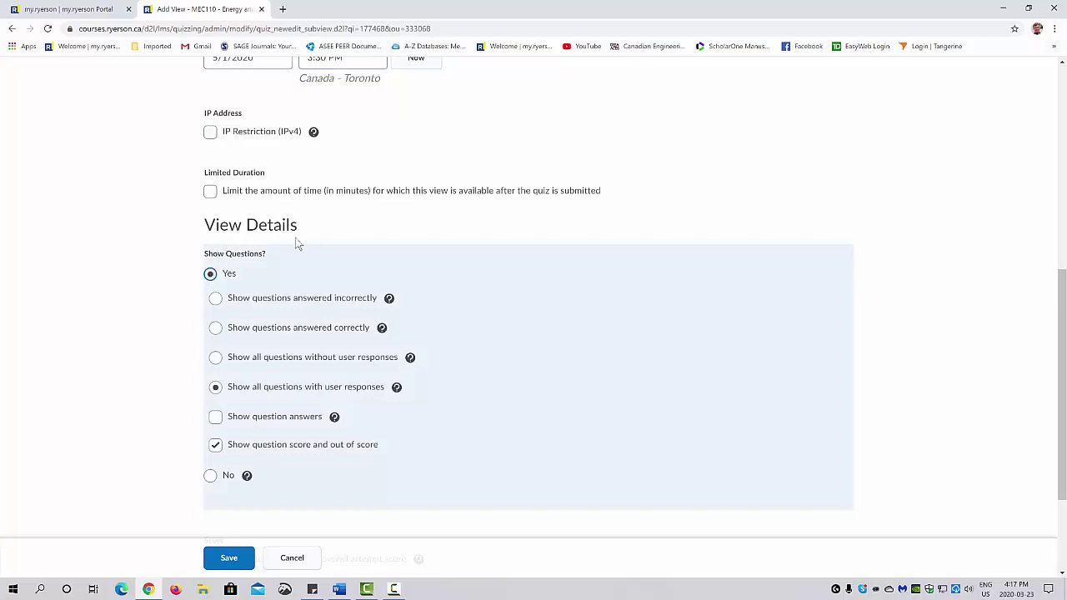
left_click(215, 300)
left_click(215, 329)
scroll(187, 408, "down", 2)
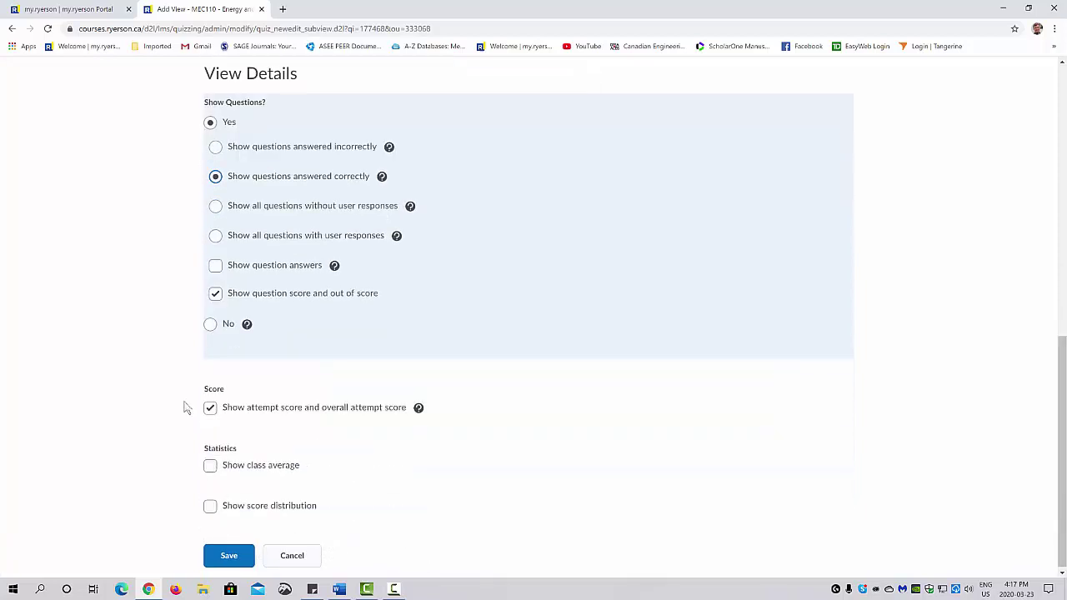
left_click(208, 465)
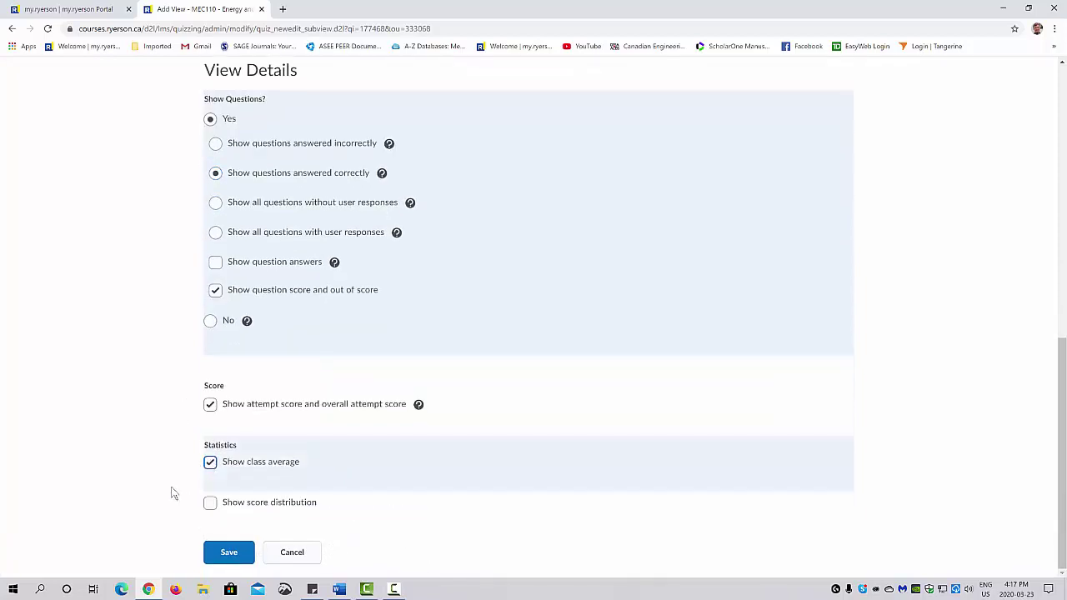
left_click(210, 503)
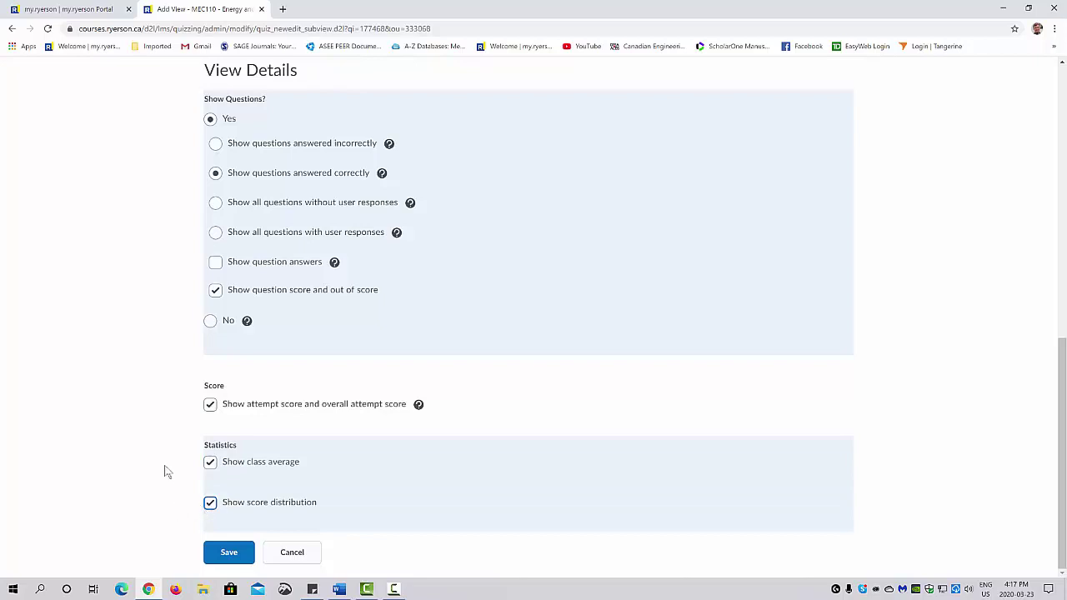
scroll(214, 557, "up", 5)
left_click(215, 557)
scroll(321, 417, "down", 1)
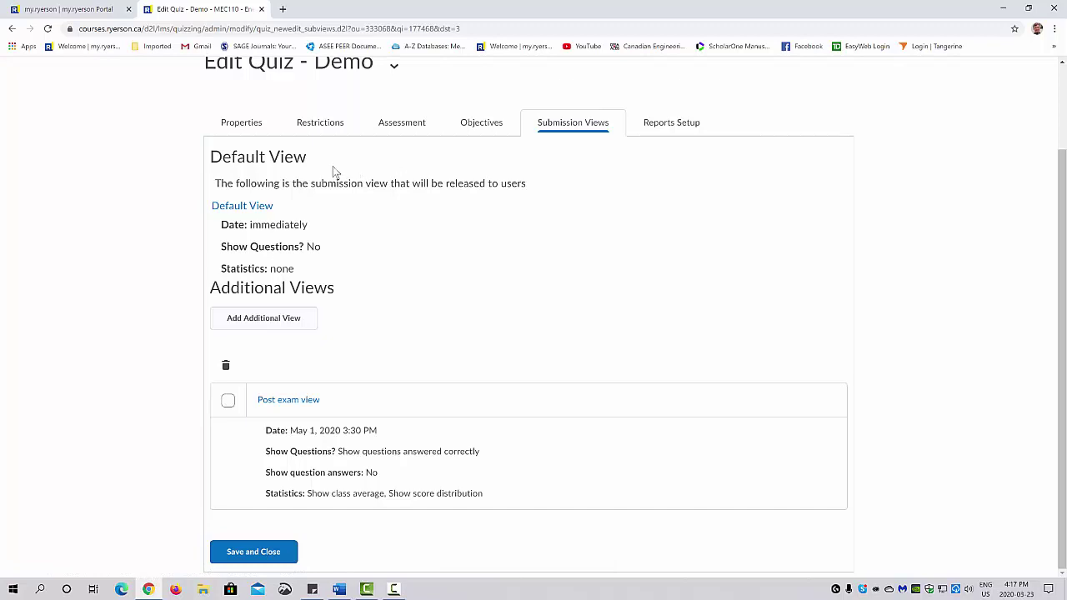
Leave the Demo quiz's Properties and return to the Manage Quizzes list via Assessment > Quizzes.
left_click(239, 125)
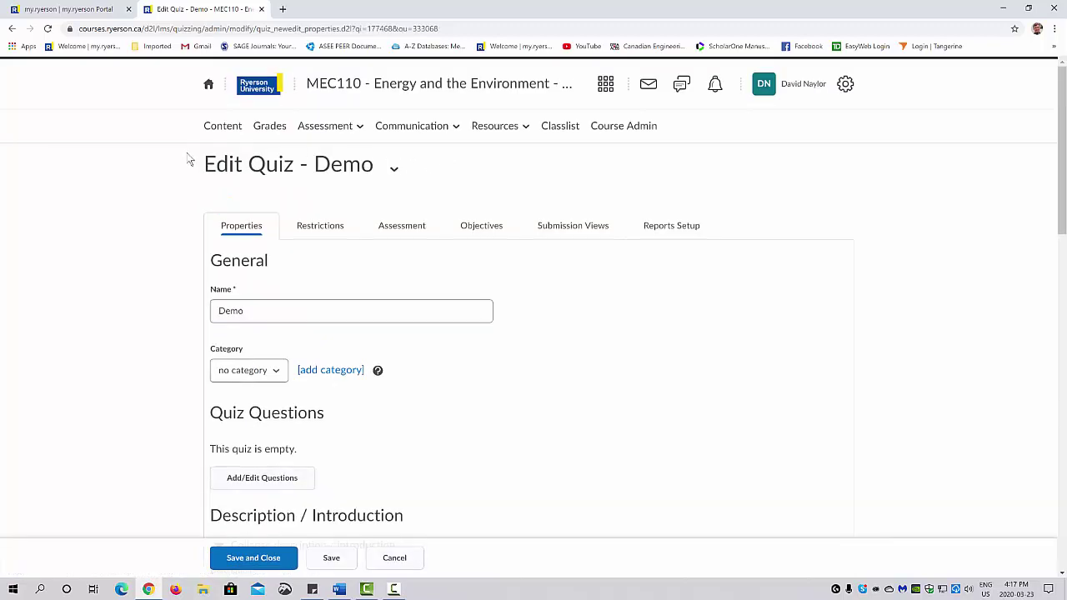
scroll(233, 429, "down", 2)
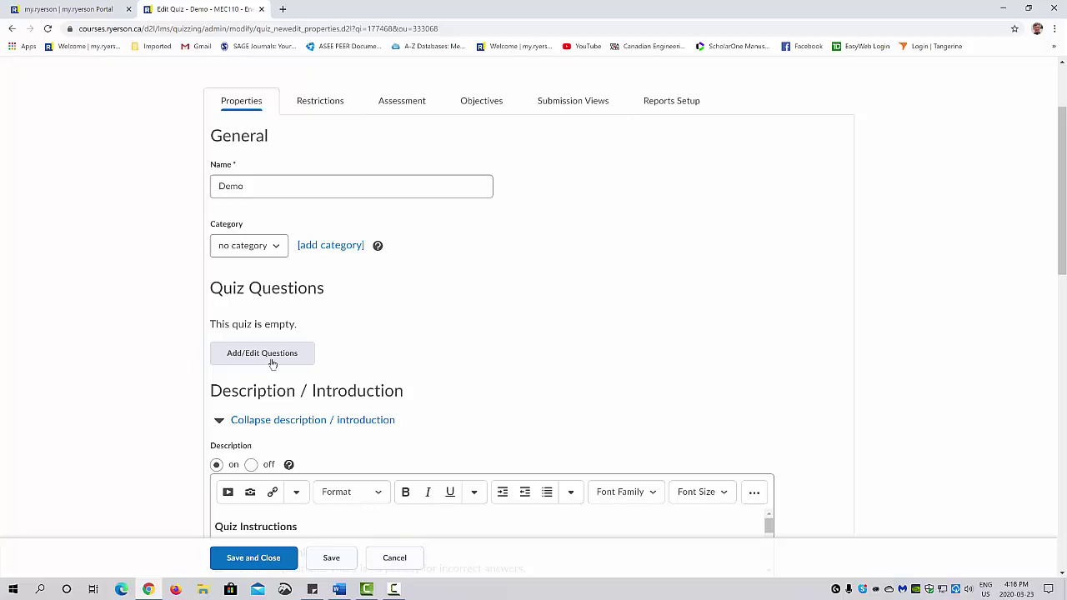
scroll(275, 364, "up", 2)
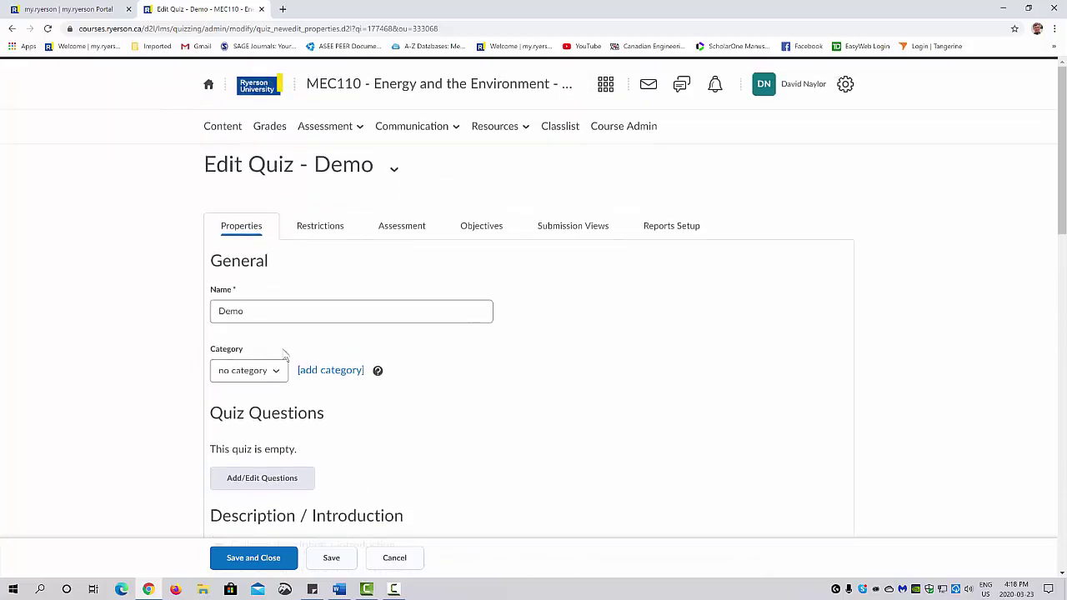
left_click(354, 128)
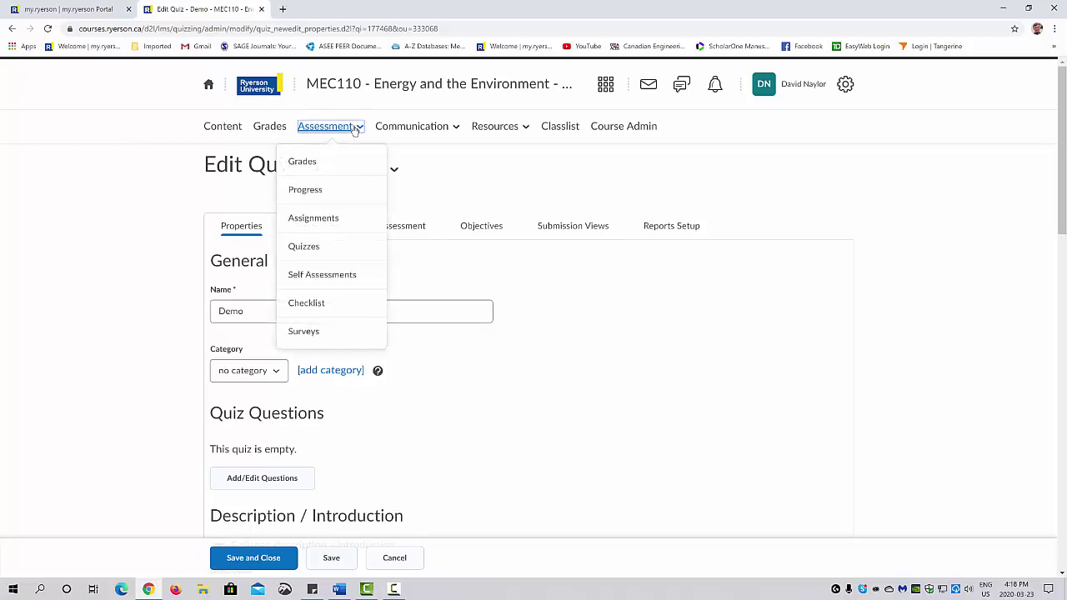
left_click(326, 251)
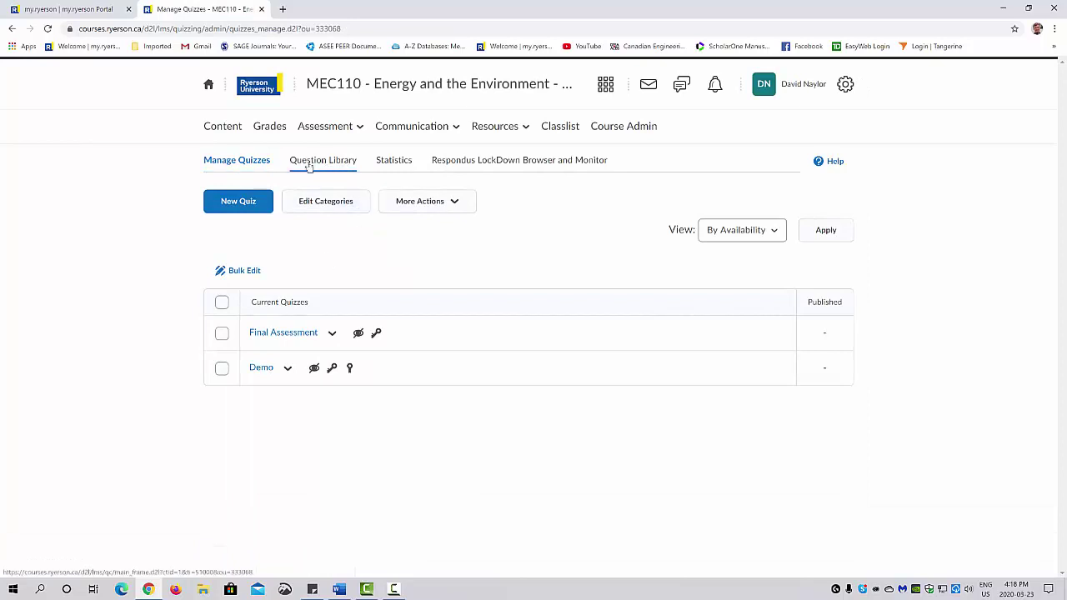
Switch to the Question Library and expand its New menu.
left_click(308, 163)
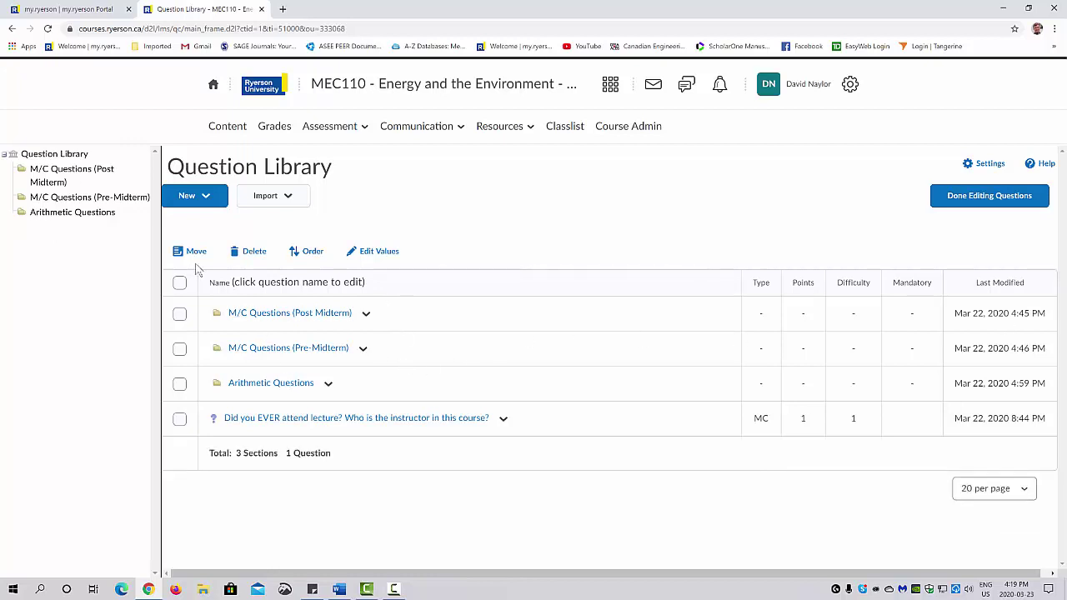
left_click(207, 196)
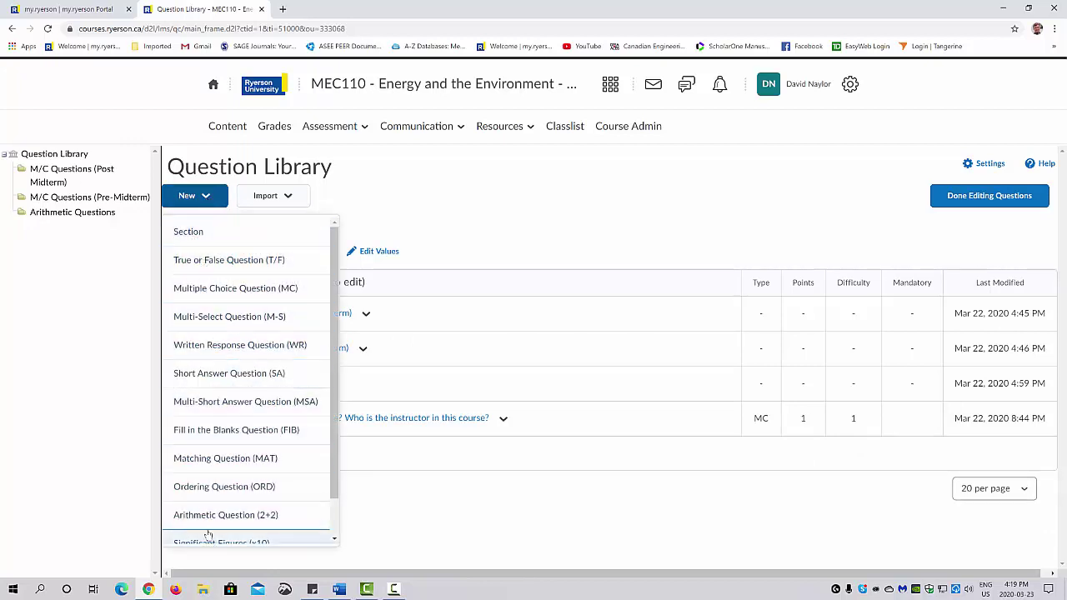
Add a section titled 'Demo Questions', save it, and open its folder.
left_click(467, 185)
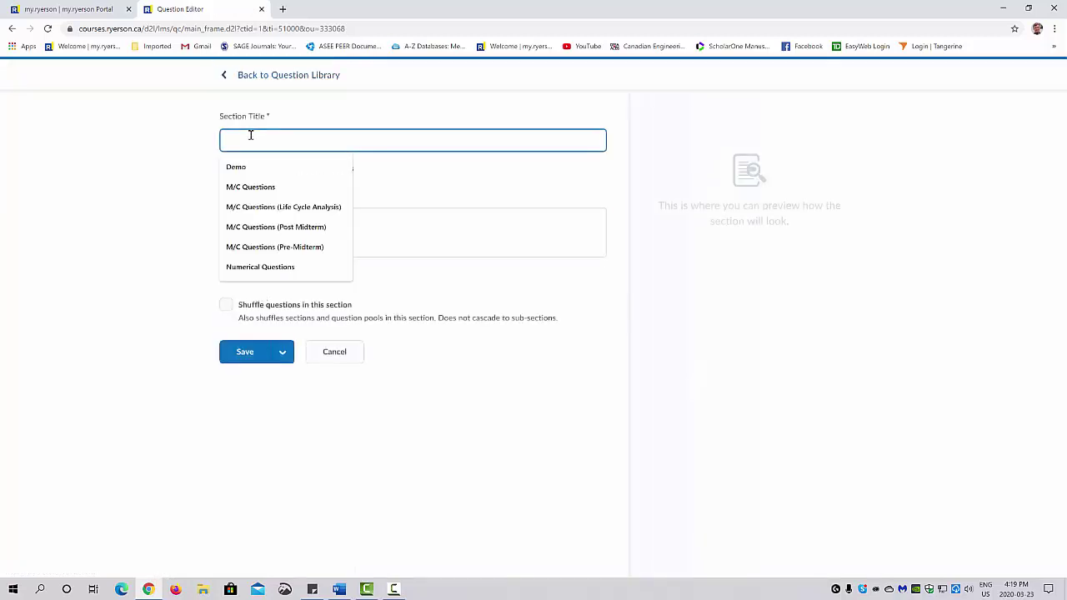
type("Demo Questions")
left_click(131, 214)
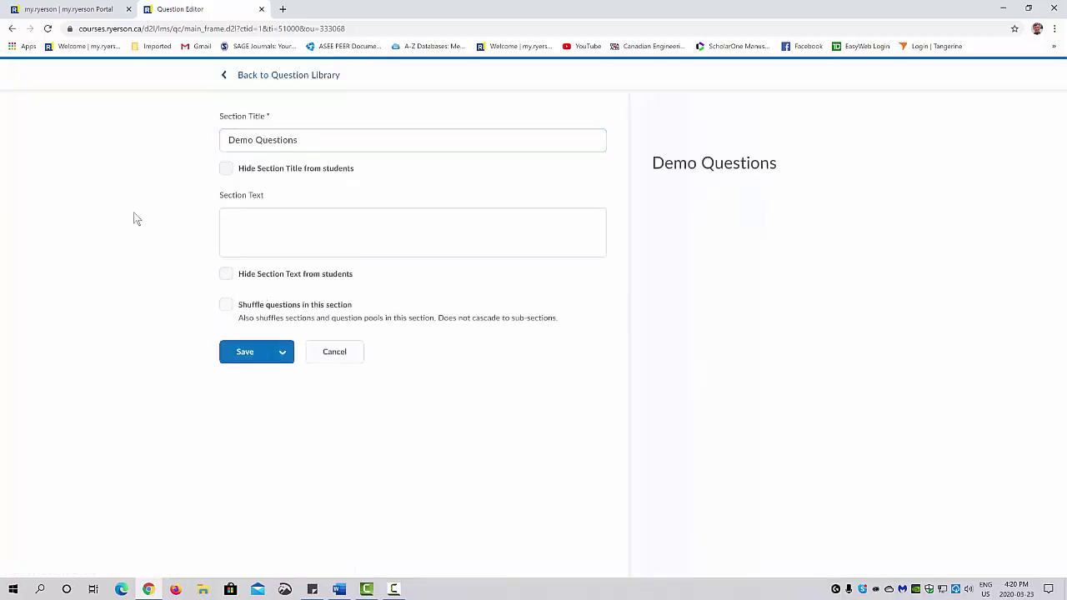
left_click(240, 351)
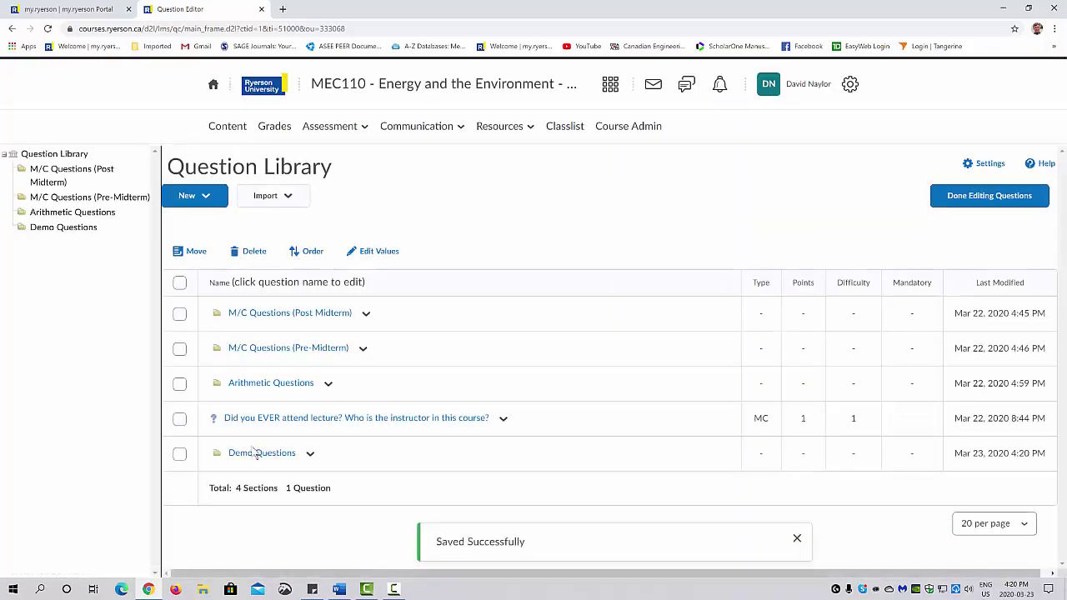
left_click(254, 456)
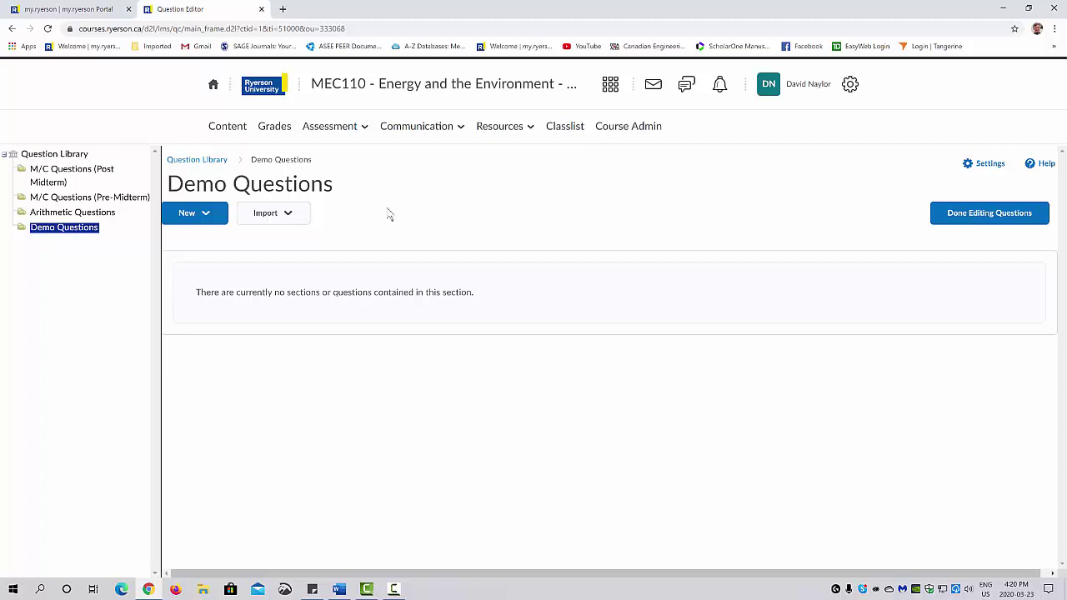
Start a new multiple-choice question and paste 'What color is the sky?' as plain text.
left_click(205, 215)
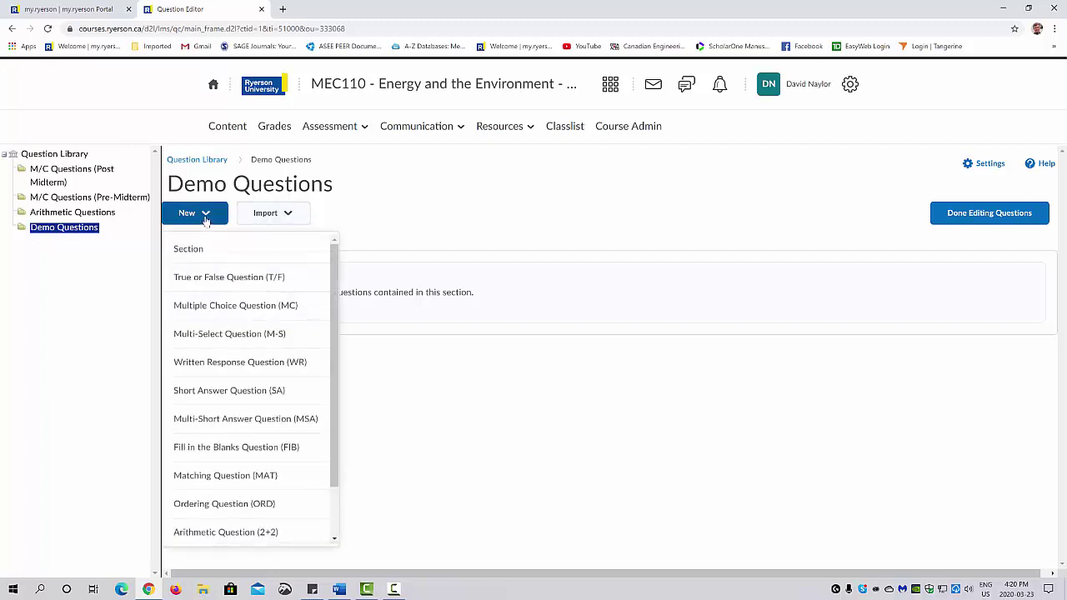
left_click(234, 307)
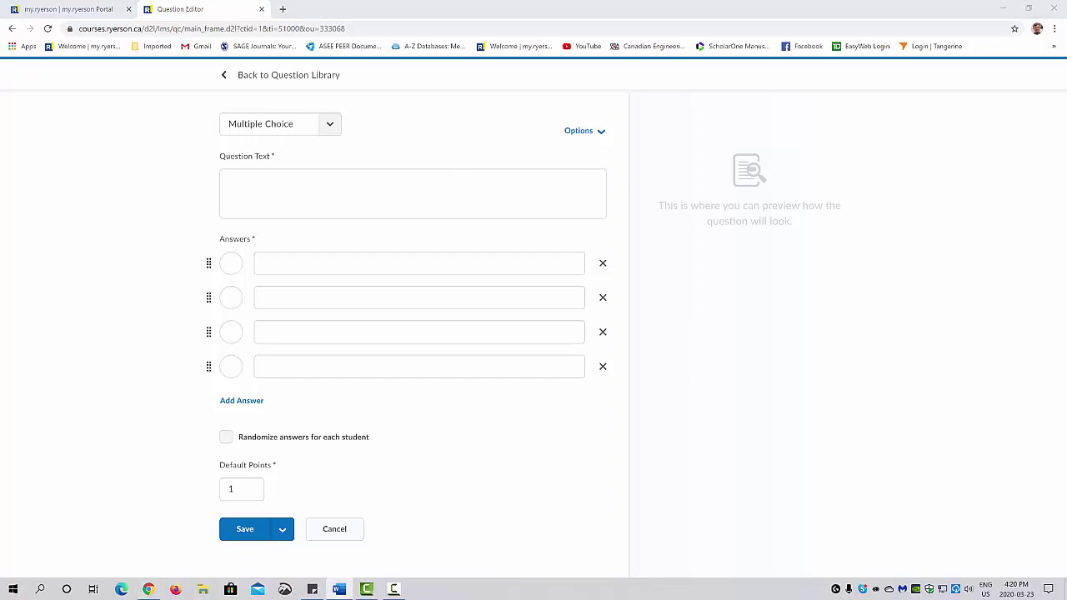
right_click(350, 181)
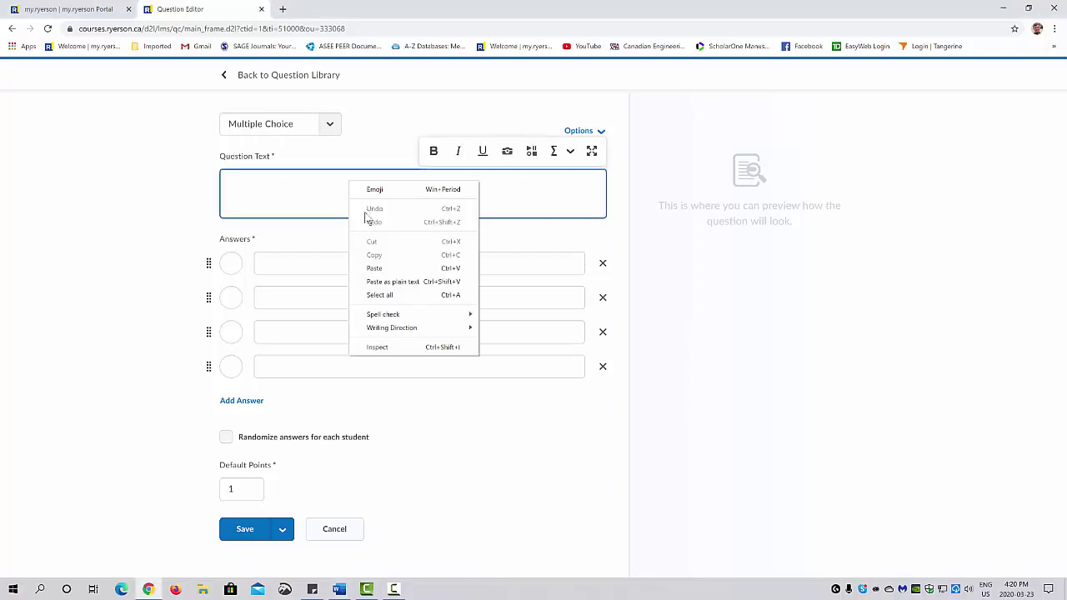
left_click(372, 267)
left_click(505, 343)
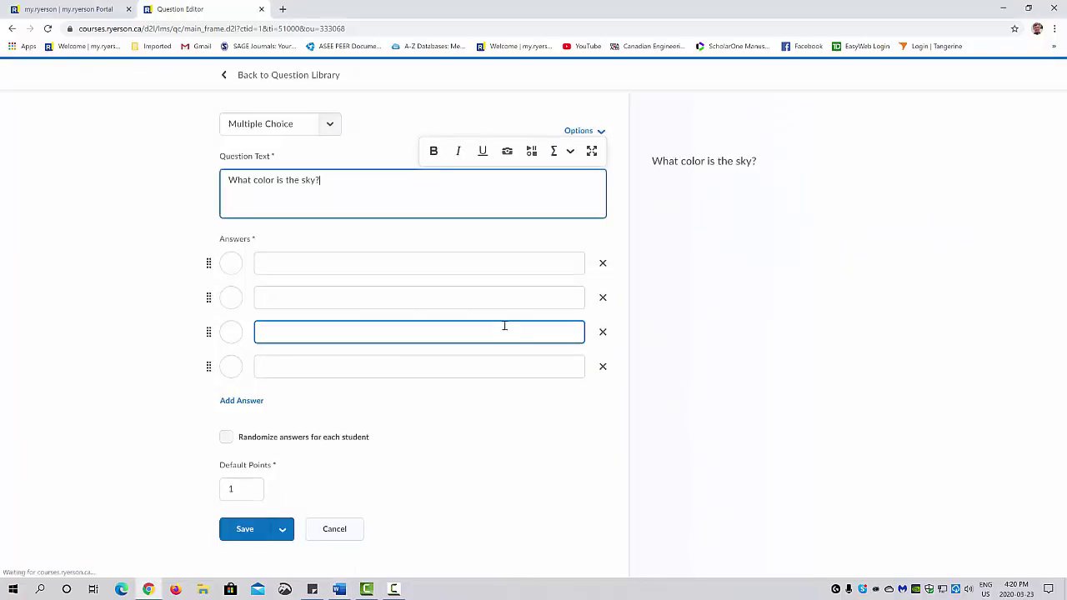
Enter answers Blue, green and red, mark Blue correct, and add a line after the question.
left_click(276, 259)
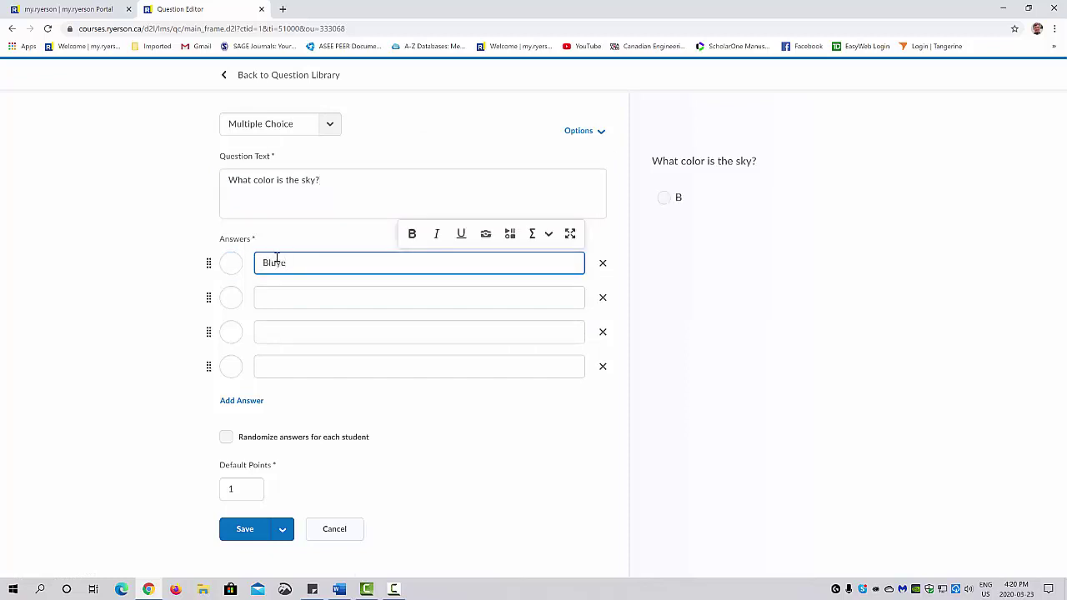
left_click(264, 297)
type("green")
left_click(271, 332)
type("red")
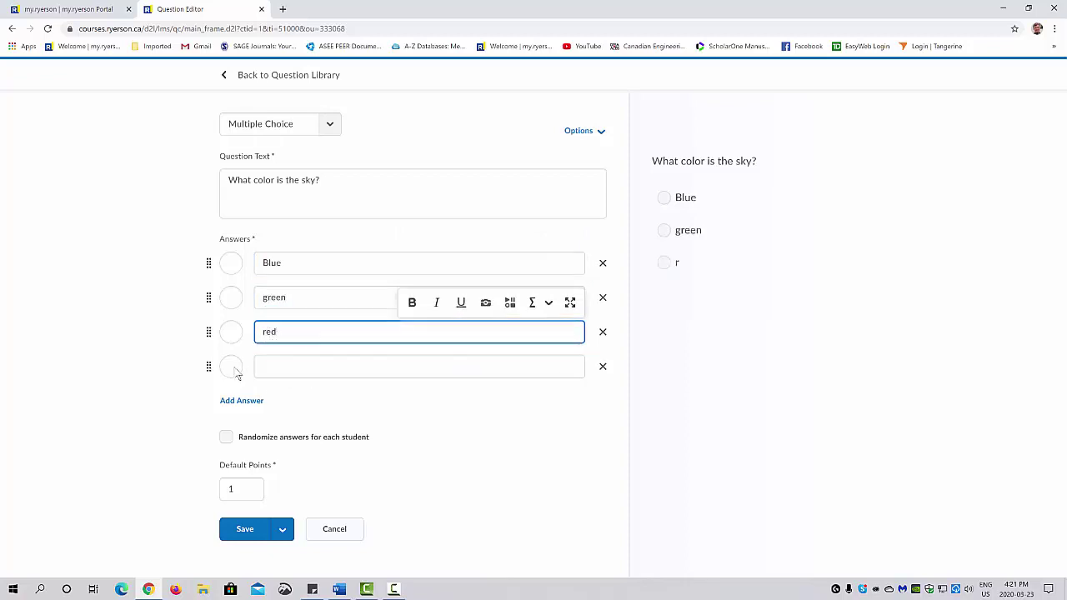
left_click(227, 275)
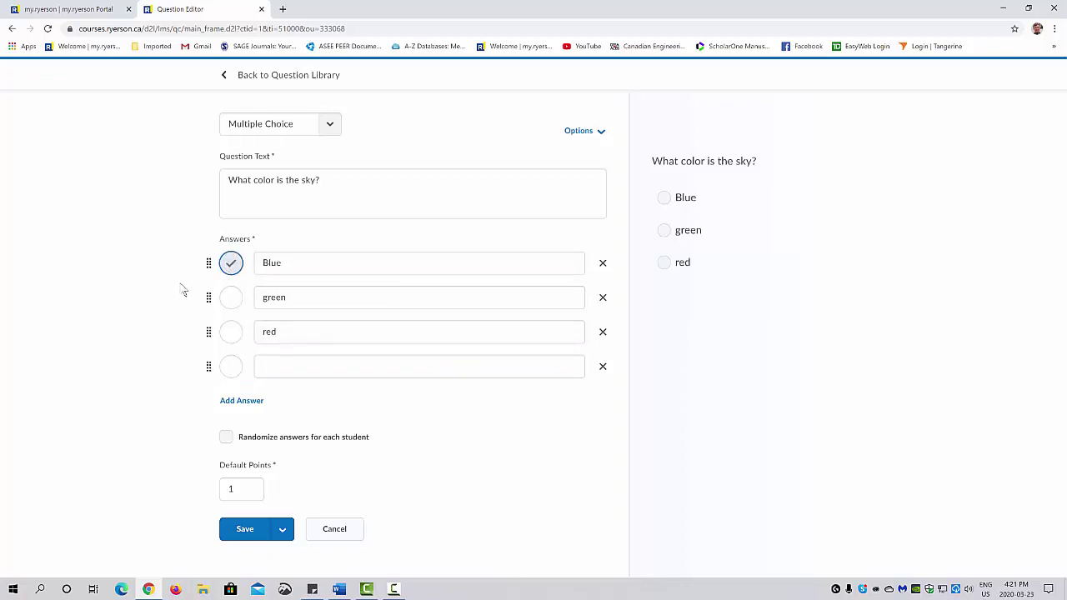
left_click(603, 367)
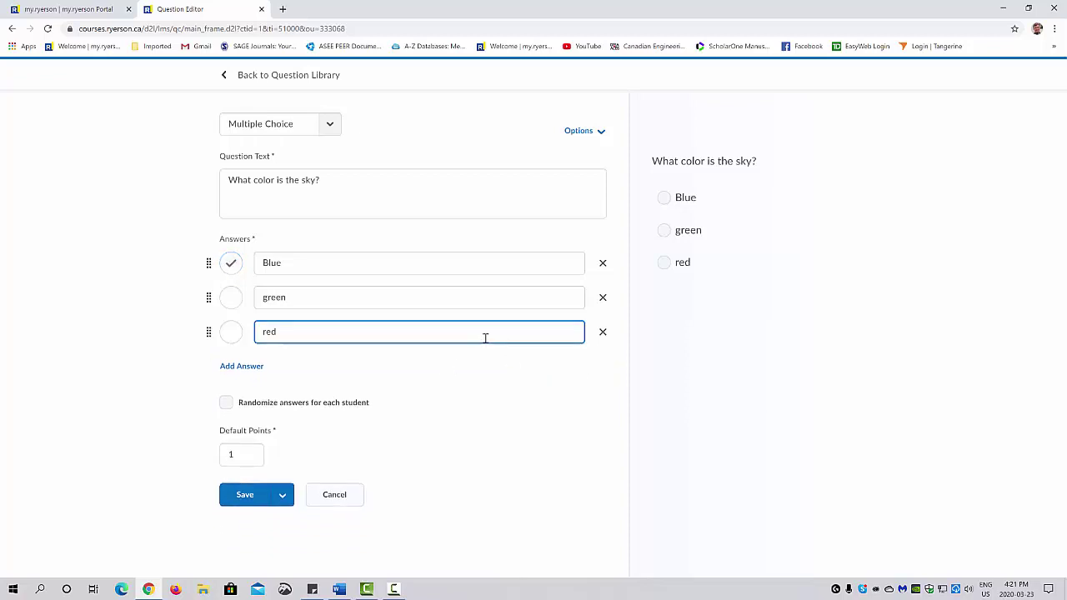
left_click(240, 367)
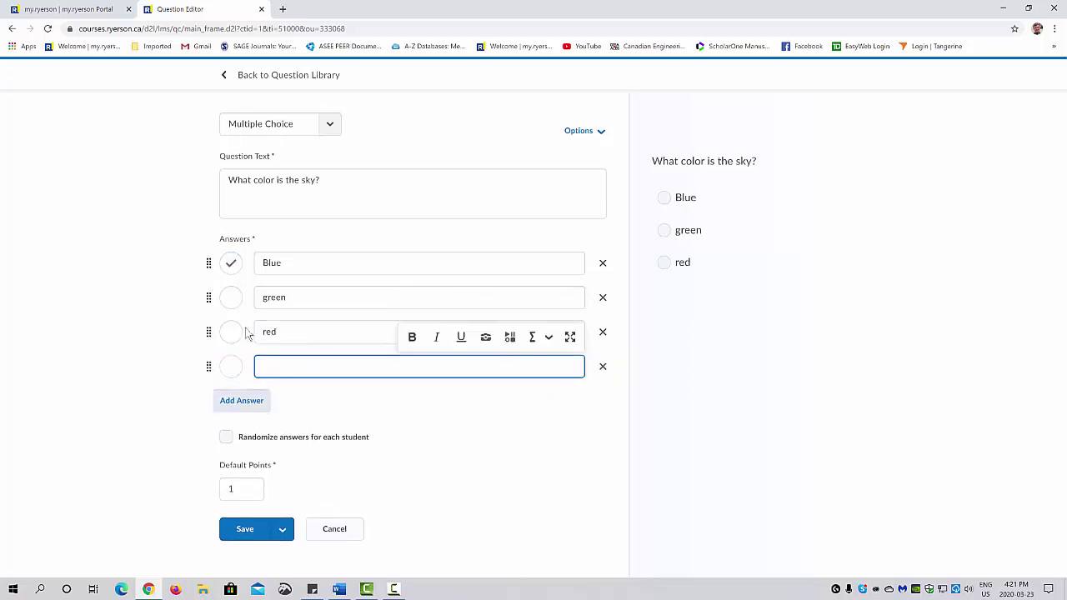
left_click(250, 199)
key("Return")
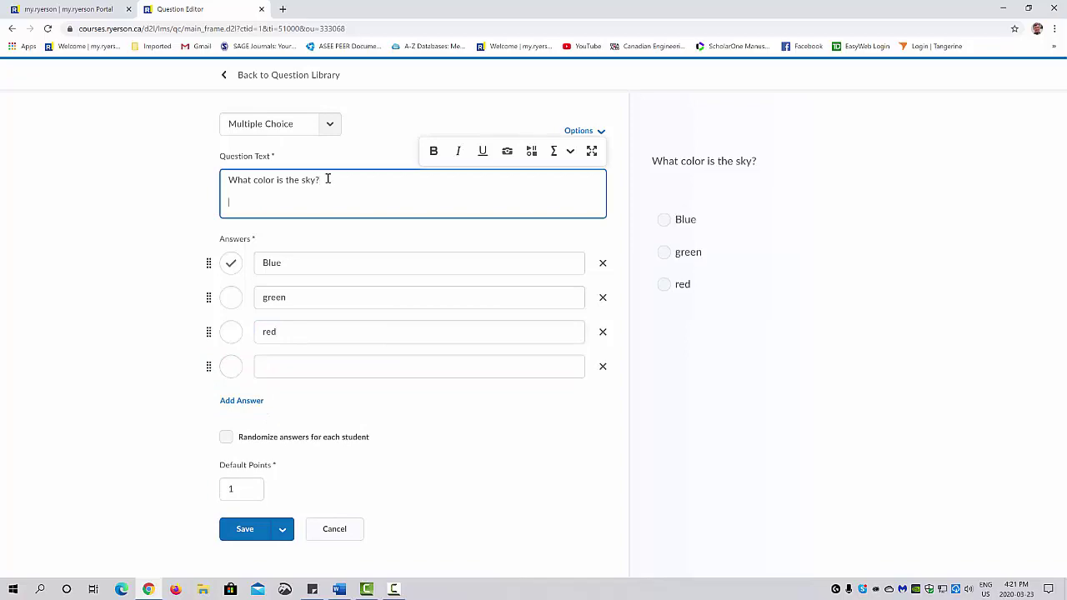
Upload Sky2.png from the desktop and insert it into the question text.
left_click(506, 152)
left_click(422, 162)
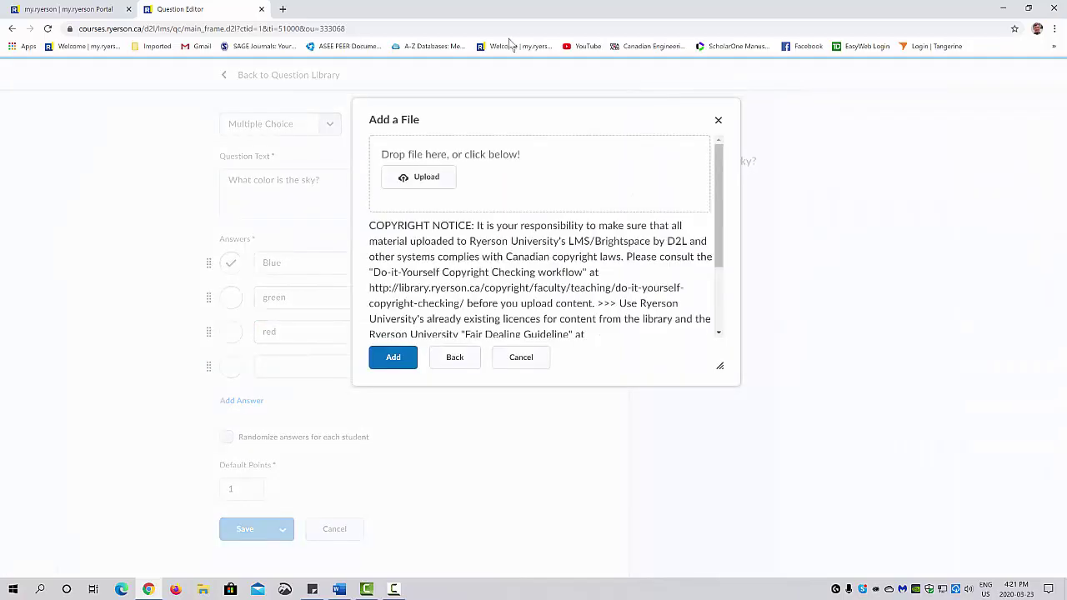
left_click_drag(538, 10, 639, 55)
left_click_drag(266, 105, 540, 230)
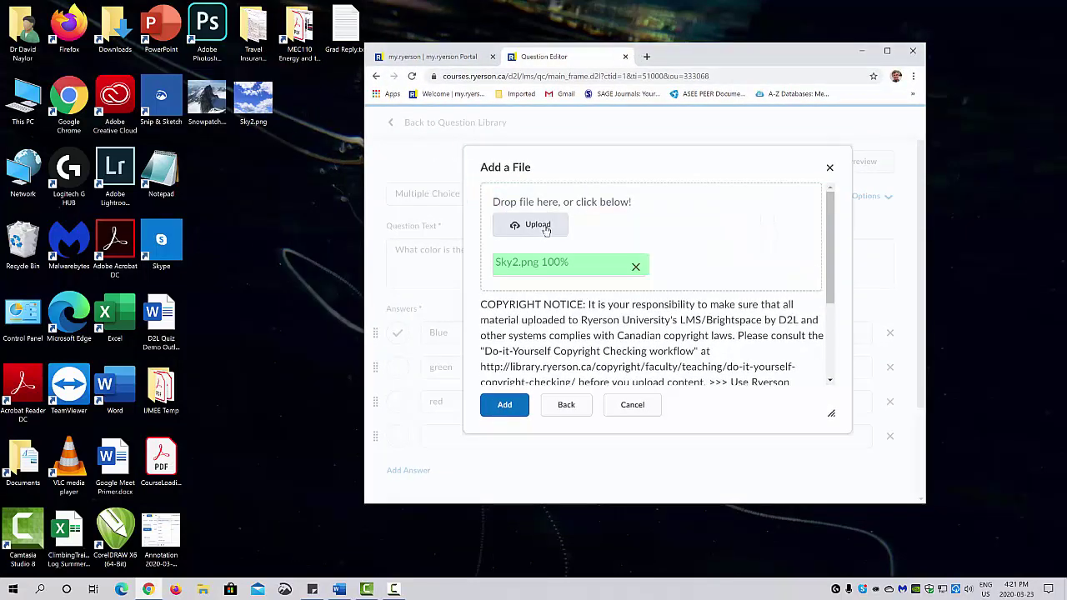
scroll(546, 233, "down", 3)
left_click(506, 404)
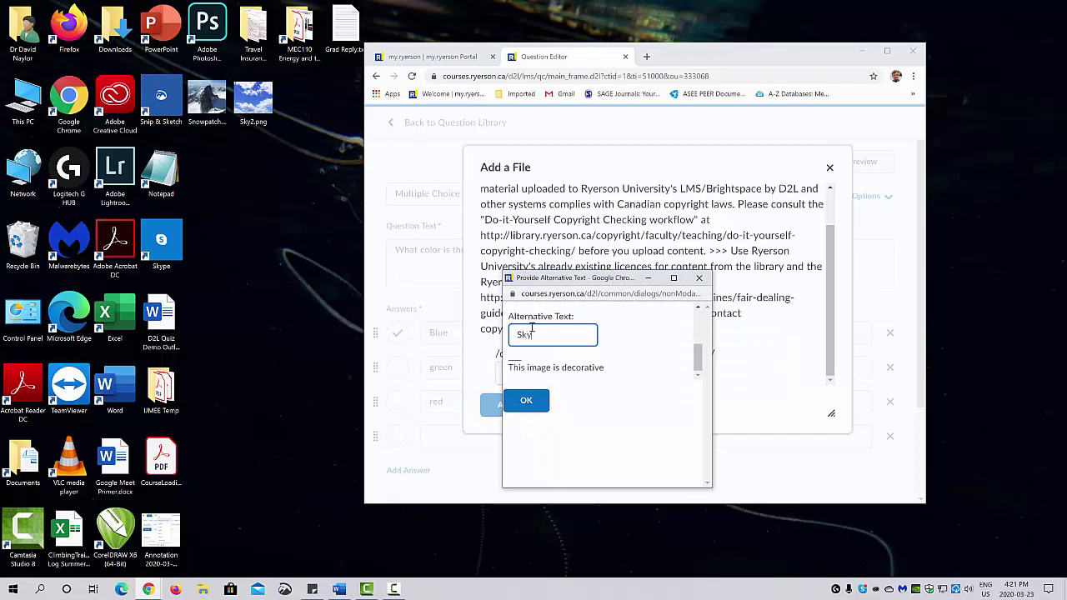
Give the image alt text 'Sky', overwrite the existing Sky2.png, and save.
type("Sky")
left_click(521, 406)
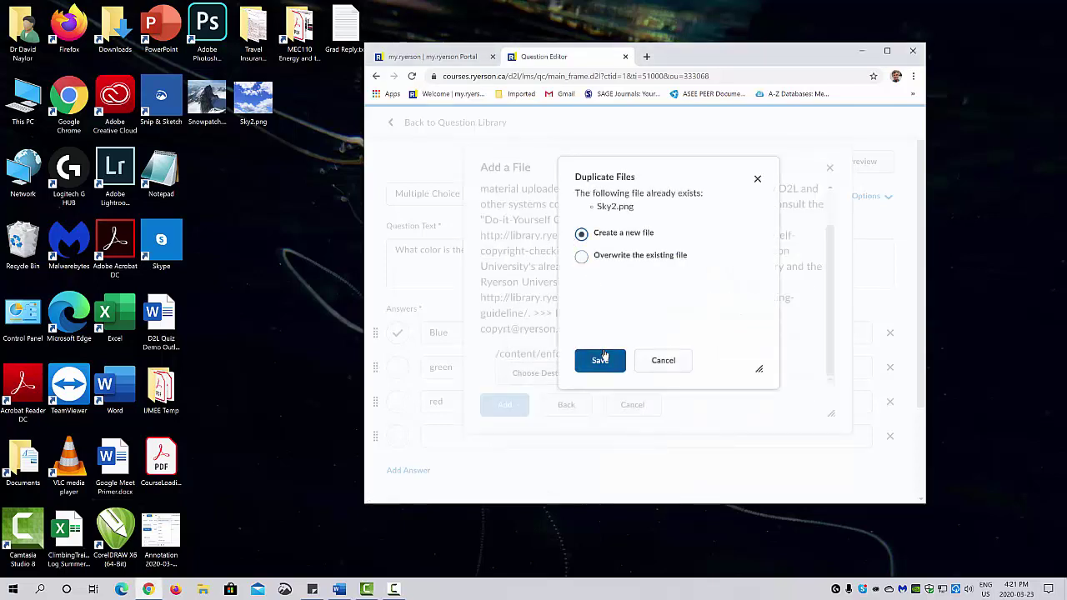
left_click(581, 257)
left_click(599, 360)
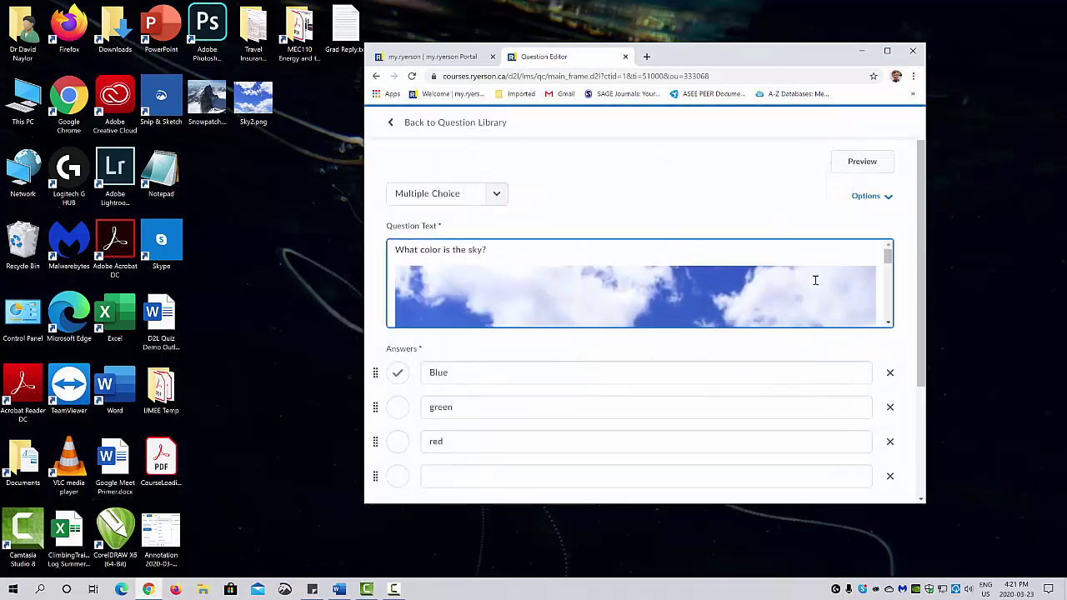
Shrink the sky image under the question text by dragging its corner handle.
left_click(807, 288)
left_click_drag(875, 265, 758, 304)
left_click_drag(758, 264, 560, 299)
left_click(504, 249)
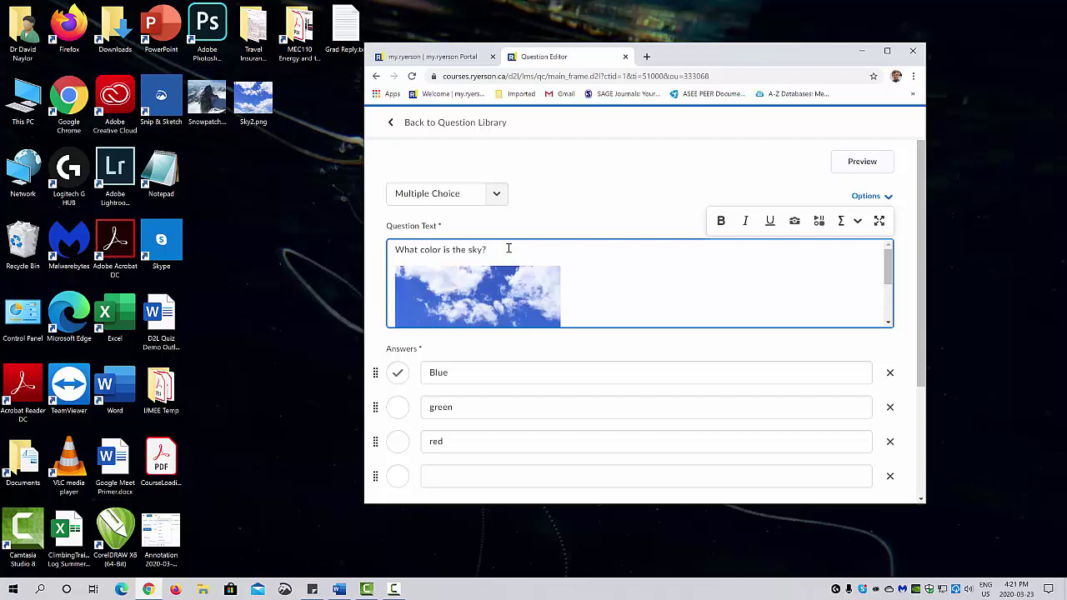
scroll(508, 248, "down", 1)
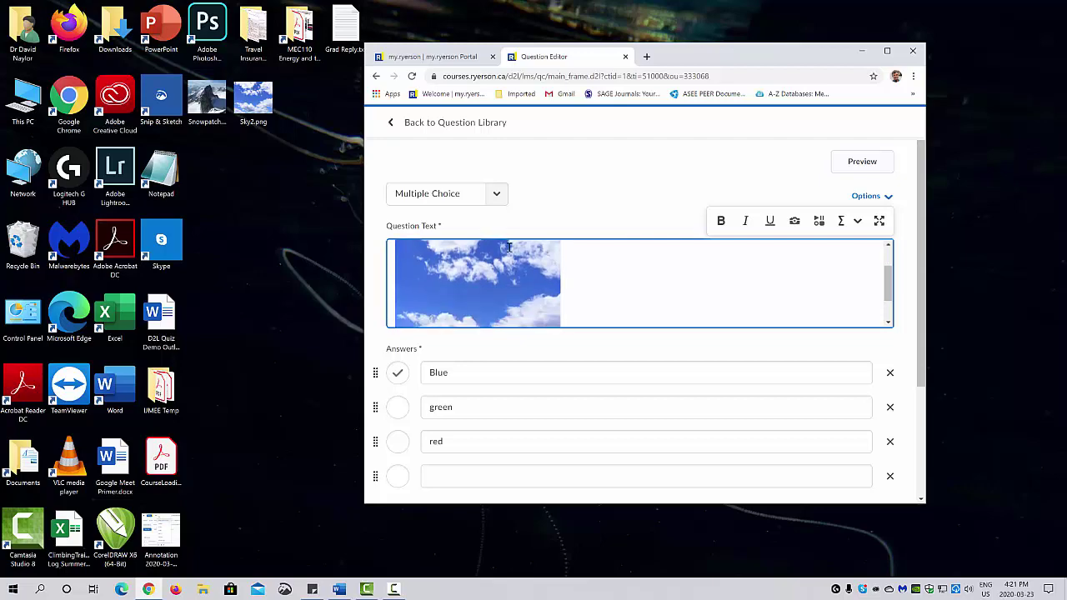
left_click(887, 51)
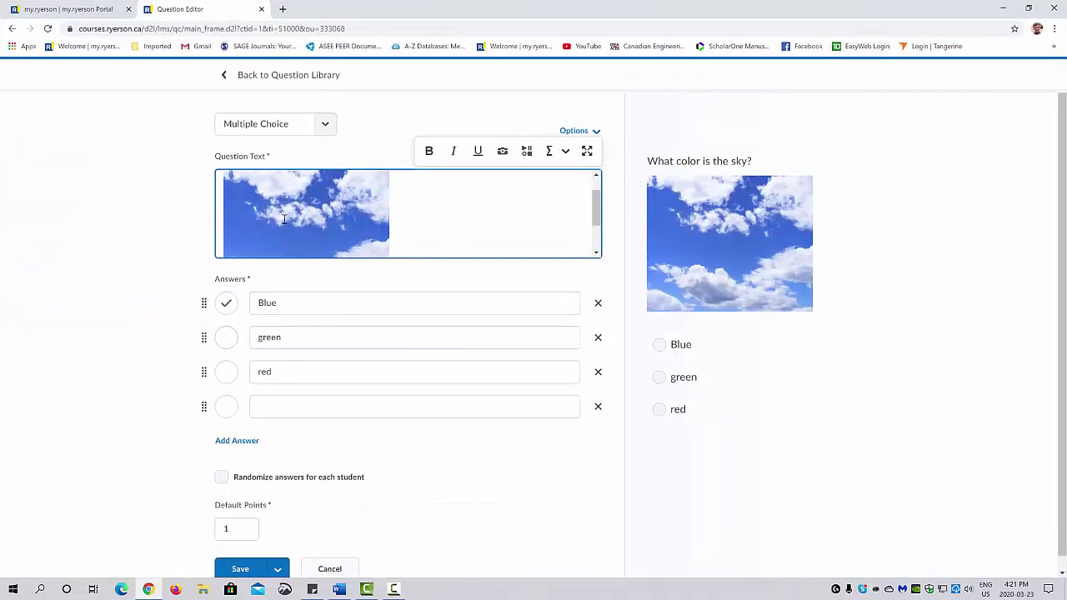
scroll(299, 212, "up", 1)
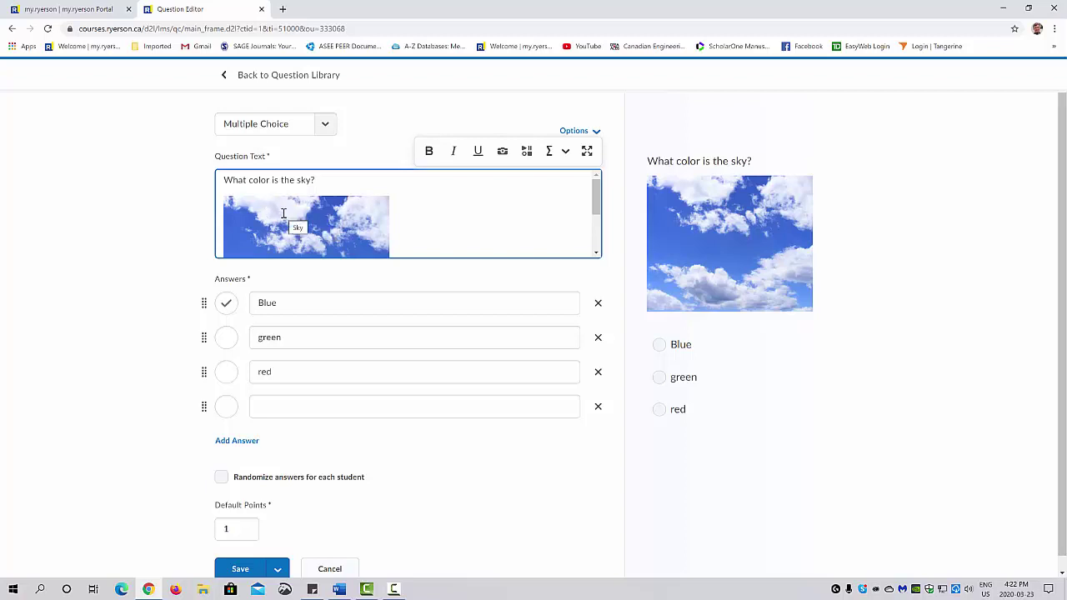
Randomize answers for each student, delete the empty fourth answer, and save the question.
scroll(284, 213, "down", 2)
left_click(221, 478)
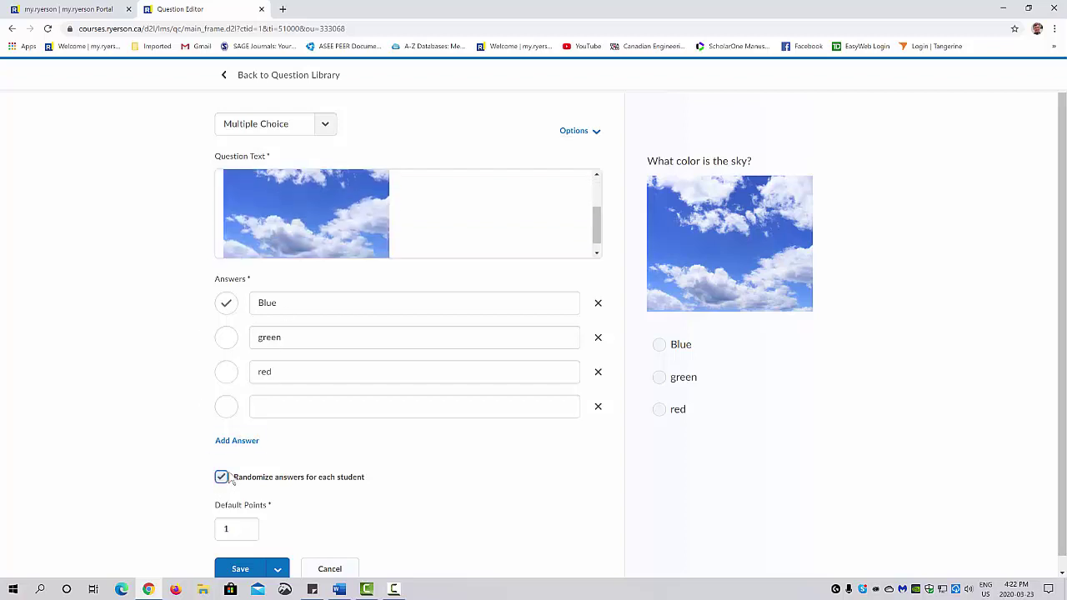
left_click(253, 306)
left_click(270, 414)
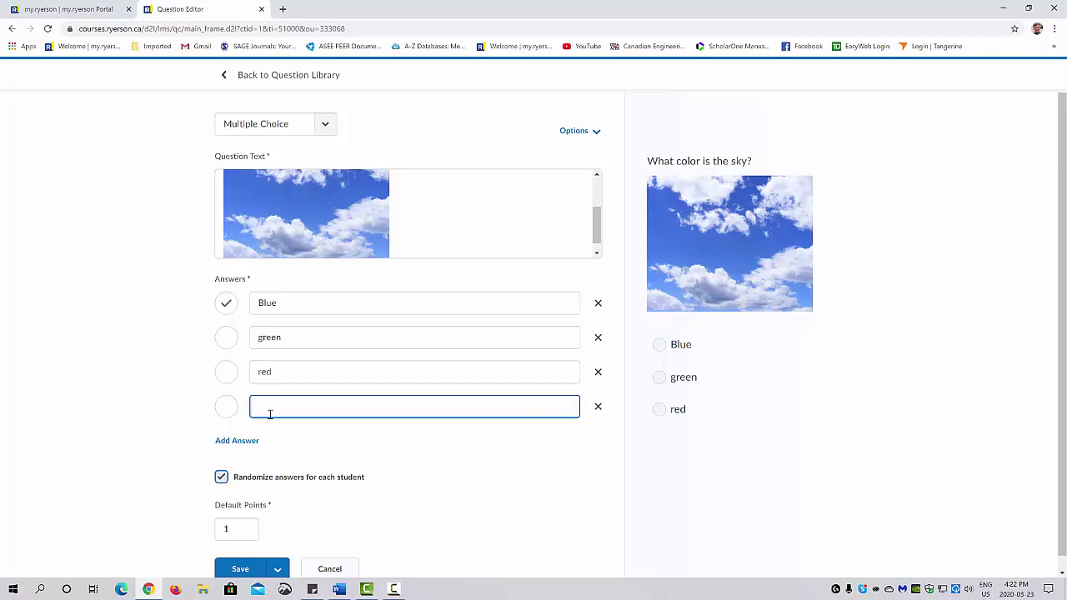
left_click(597, 406)
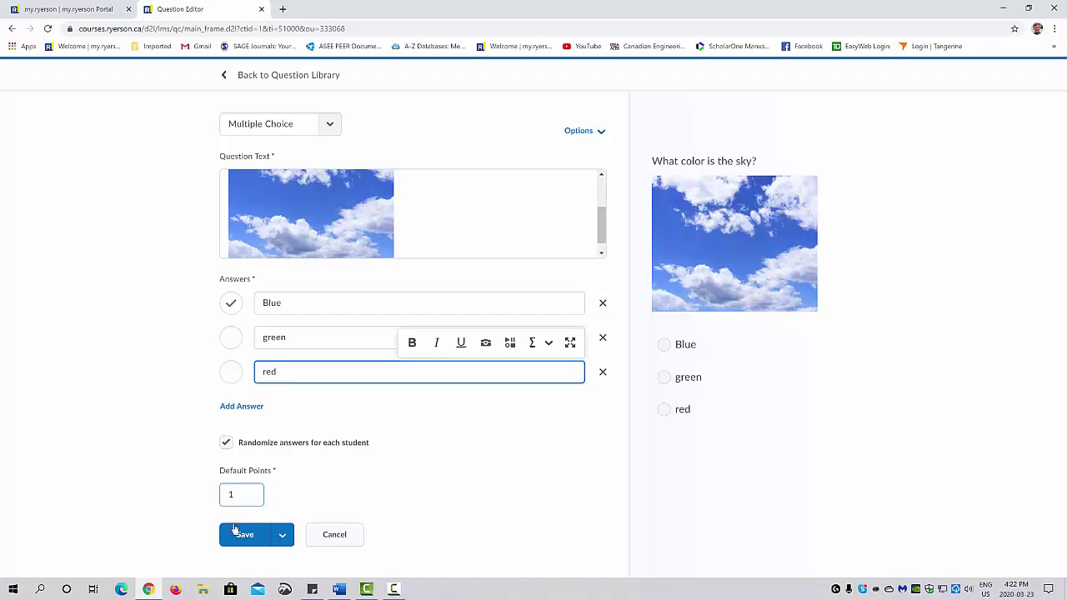
left_click(241, 533)
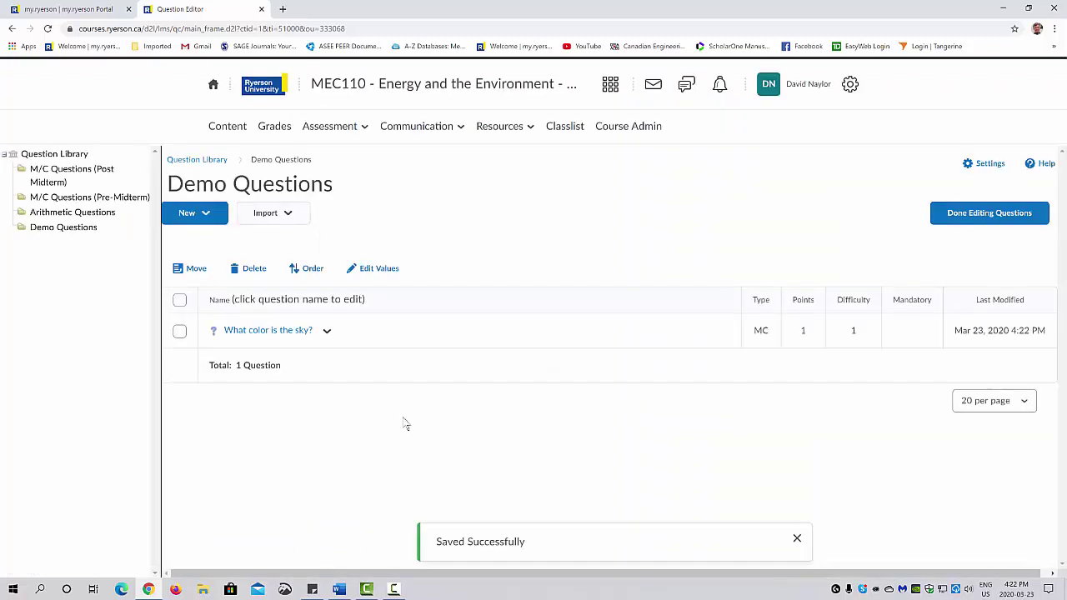
left_click(327, 331)
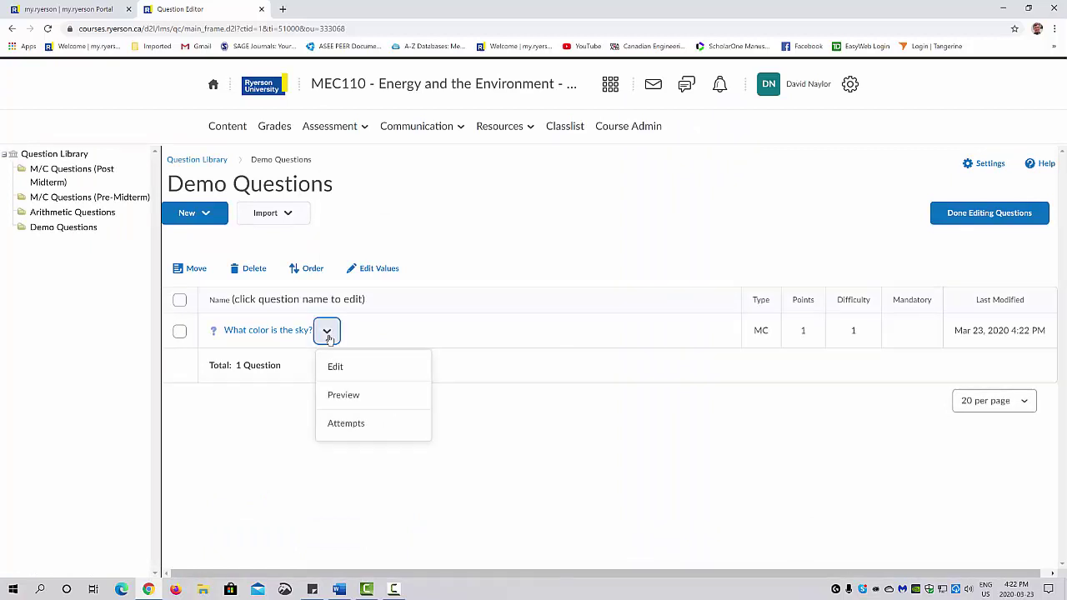
left_click(342, 397)
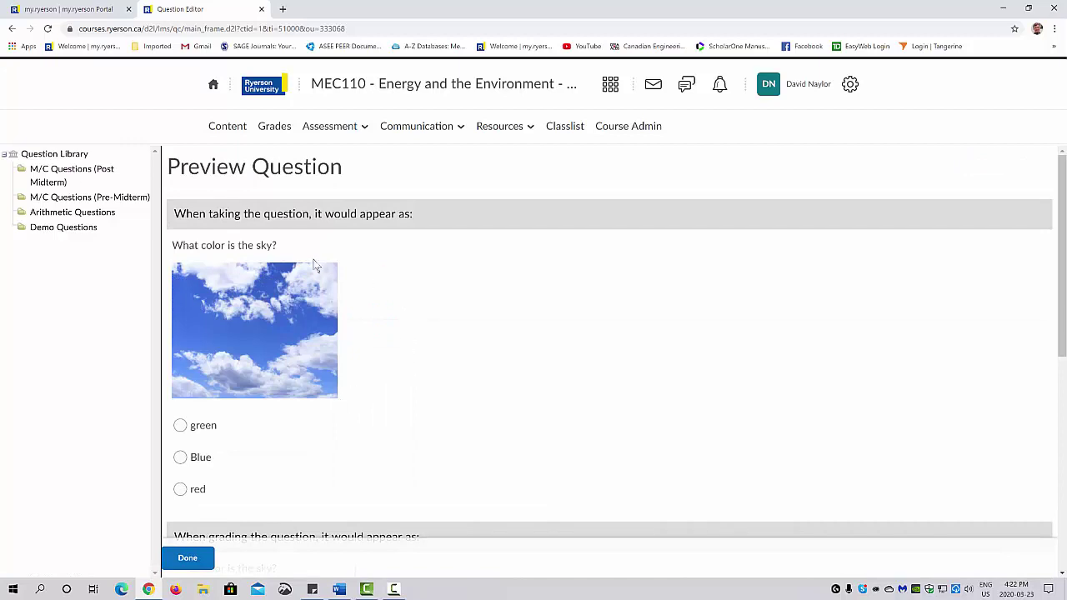
left_click(190, 456)
scroll(334, 408, "down", 3)
scroll(325, 407, "down", 2)
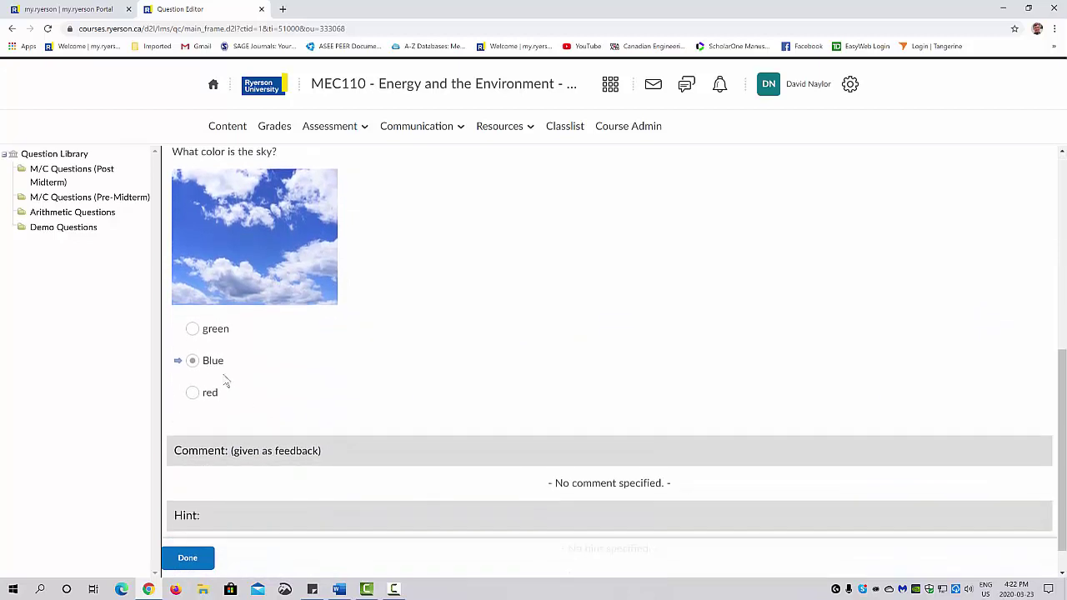
scroll(238, 374, "up", 1)
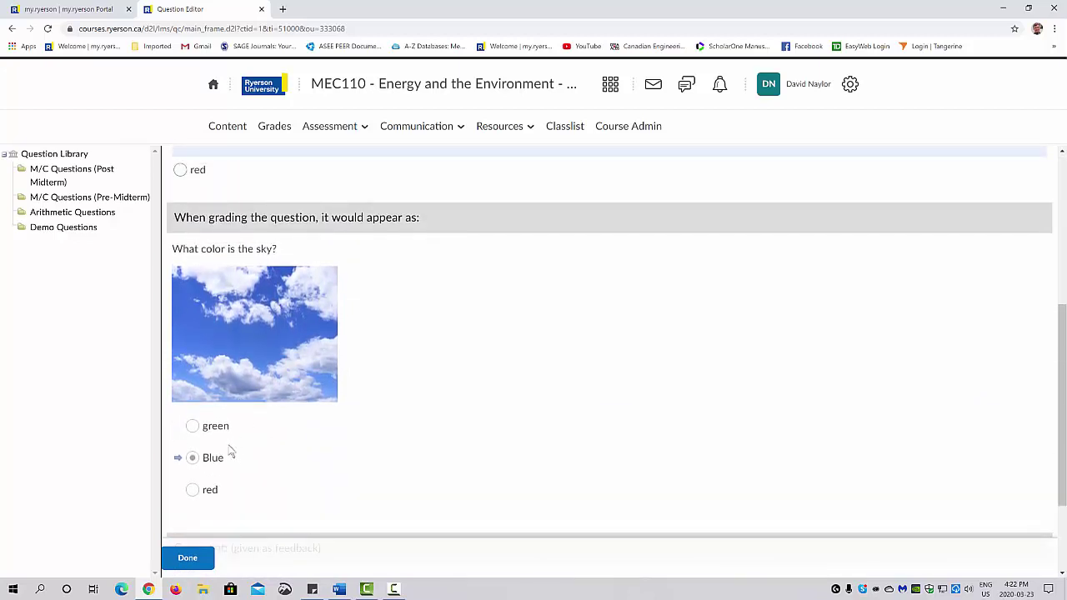
scroll(254, 454, "down", 2)
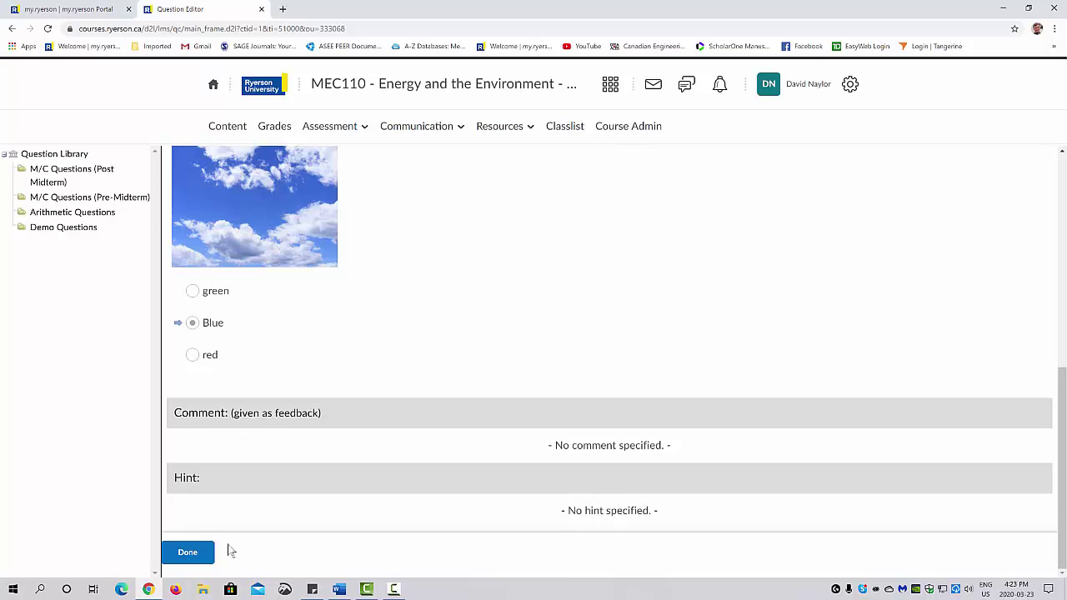
left_click(170, 552)
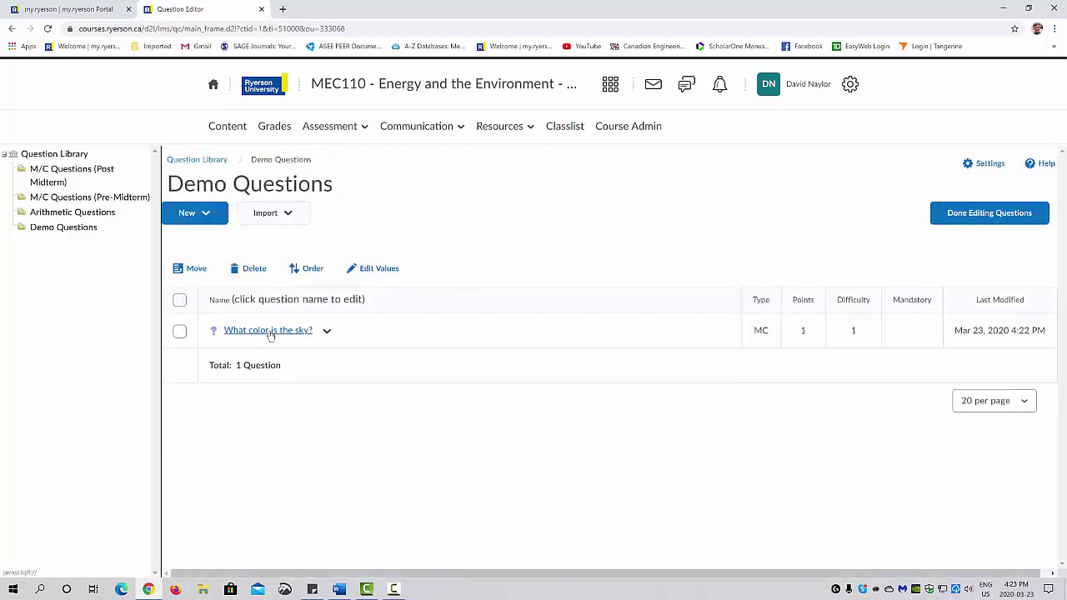
Start a new Arithmetic Question titled 'Newton's Second Law F=ma'.
left_click(204, 214)
scroll(222, 291, "down", 1)
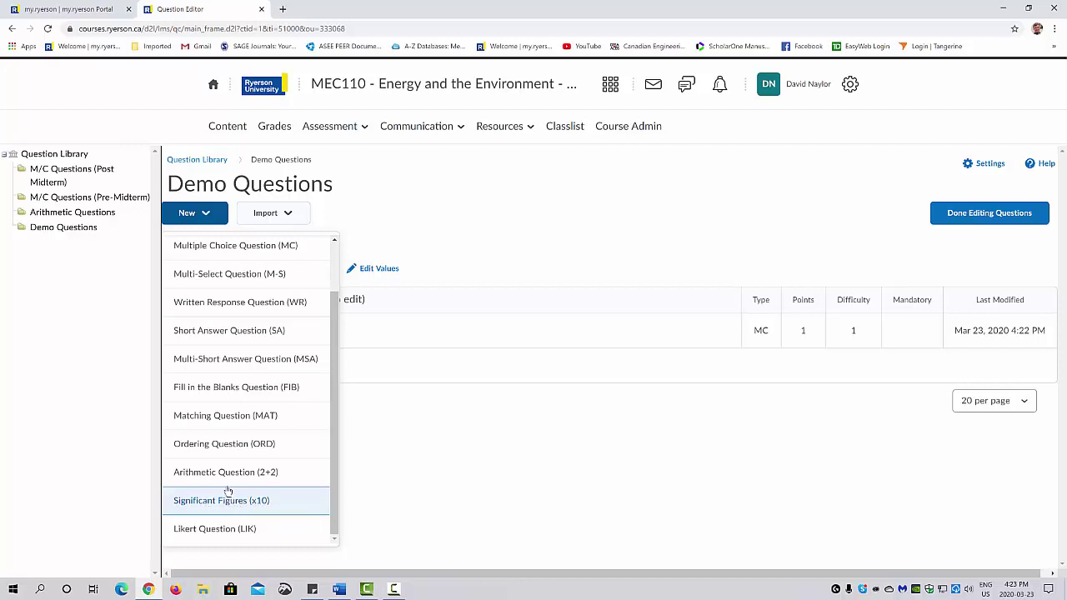
left_click(230, 473)
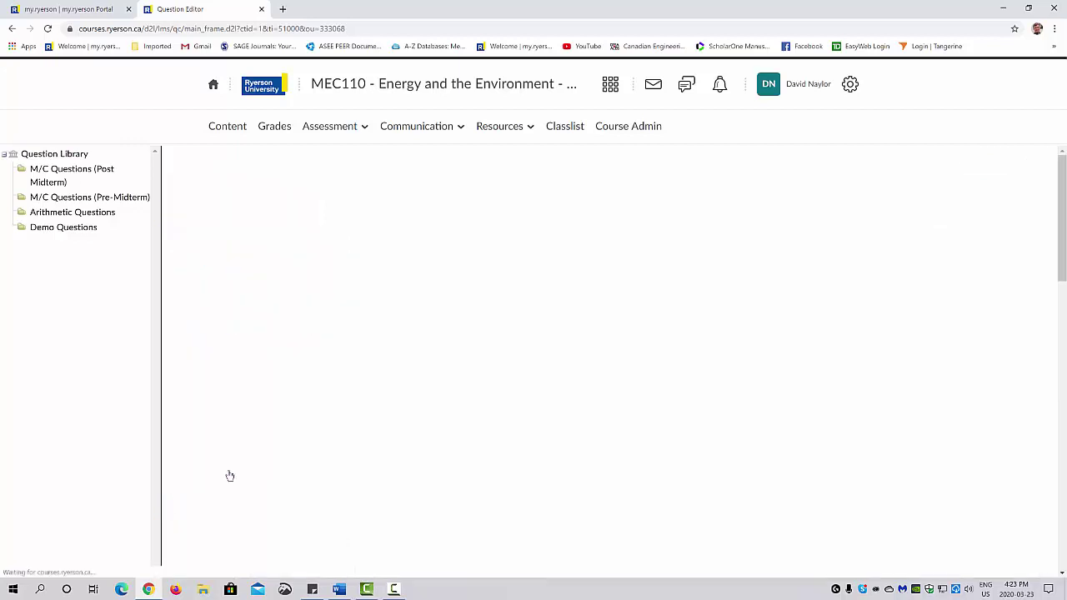
left_click(324, 255)
type("Newton's")
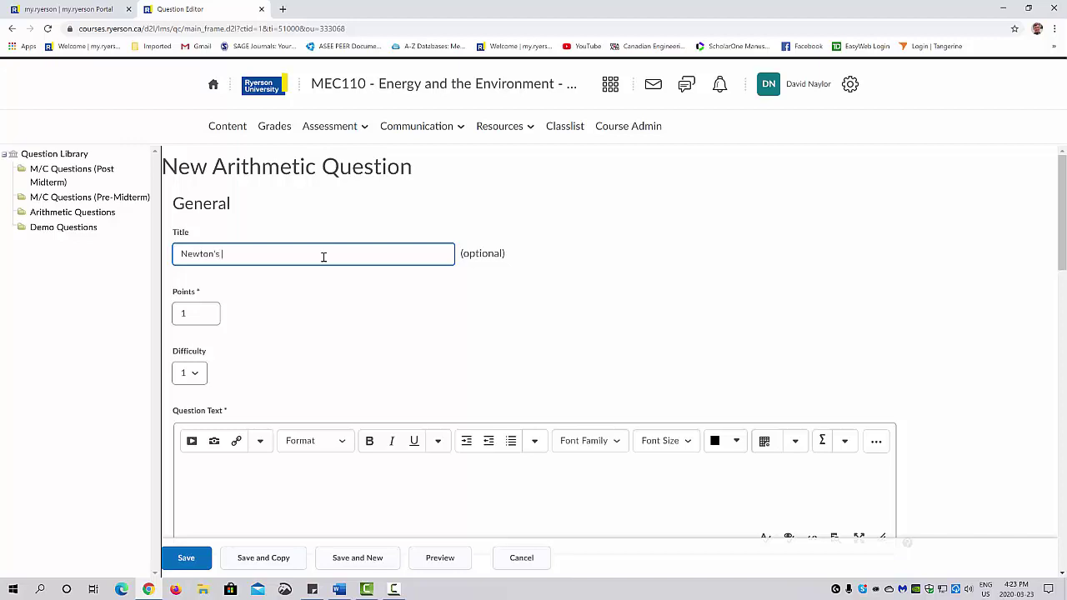
type(" Second Law F=ma")
scroll(280, 279, "down", 2)
scroll(282, 273, "up", 1)
scroll(302, 257, "up", 1)
scroll(419, 342, "down", 1)
scroll(419, 342, "down", 1)
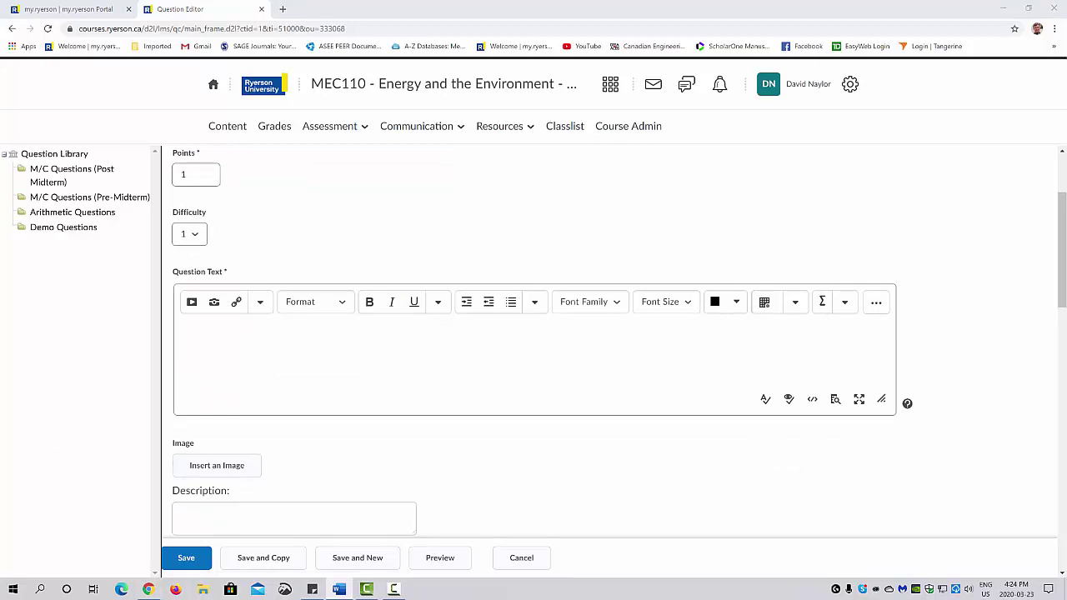
Paste the force question text into Question Text without its formatting.
left_click(222, 331)
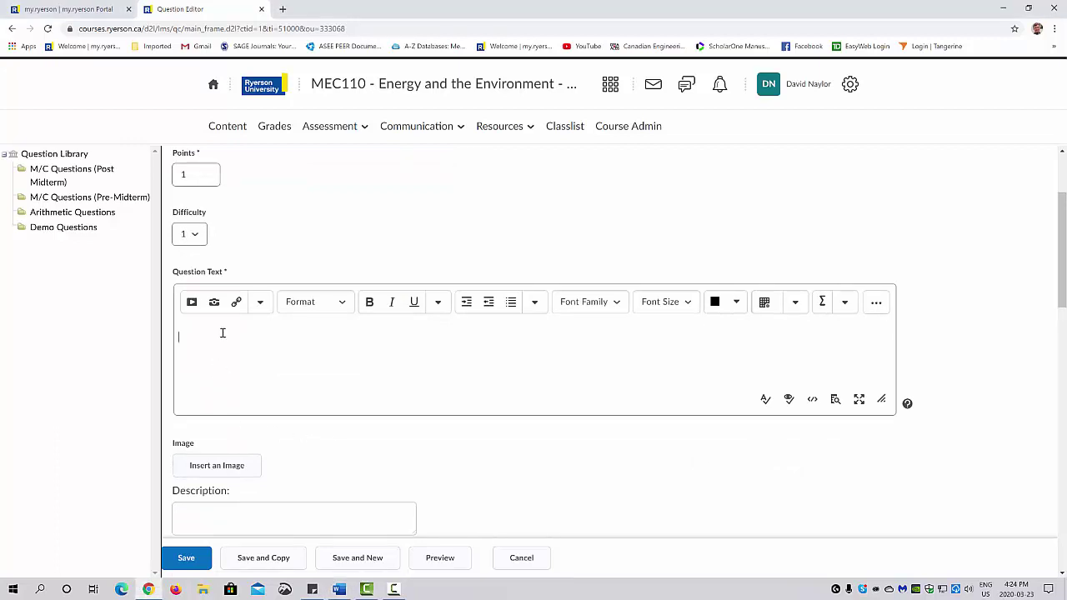
right_click(223, 335)
left_click(249, 421)
left_click(612, 376)
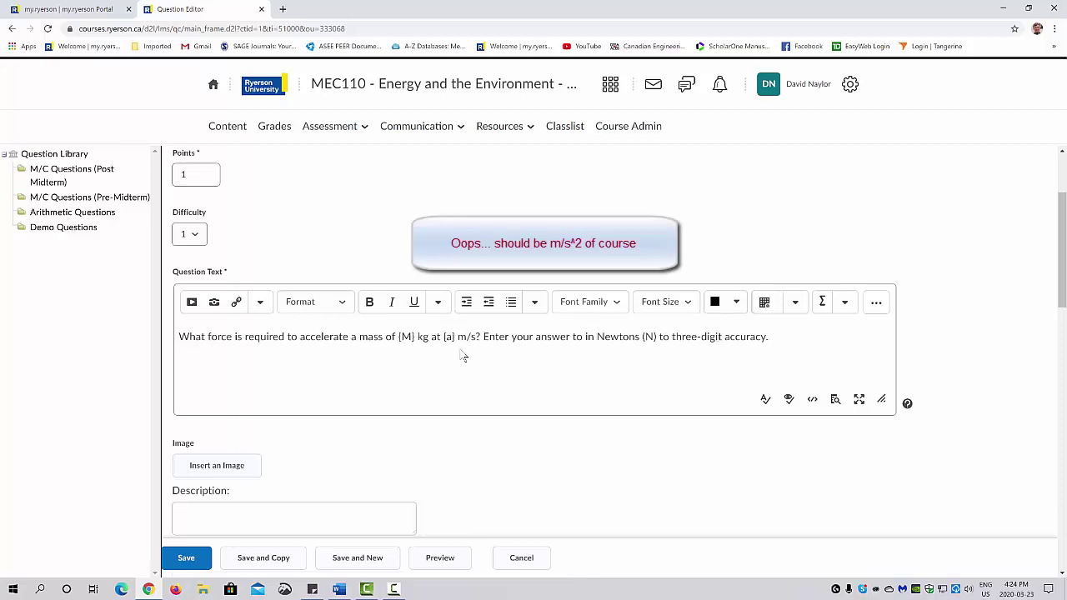
Check the {M} kg and {a} m/s placeholders in the pasted question text.
left_click_drag(398, 336, 414, 336)
left_click(391, 333)
left_click_drag(444, 336, 454, 336)
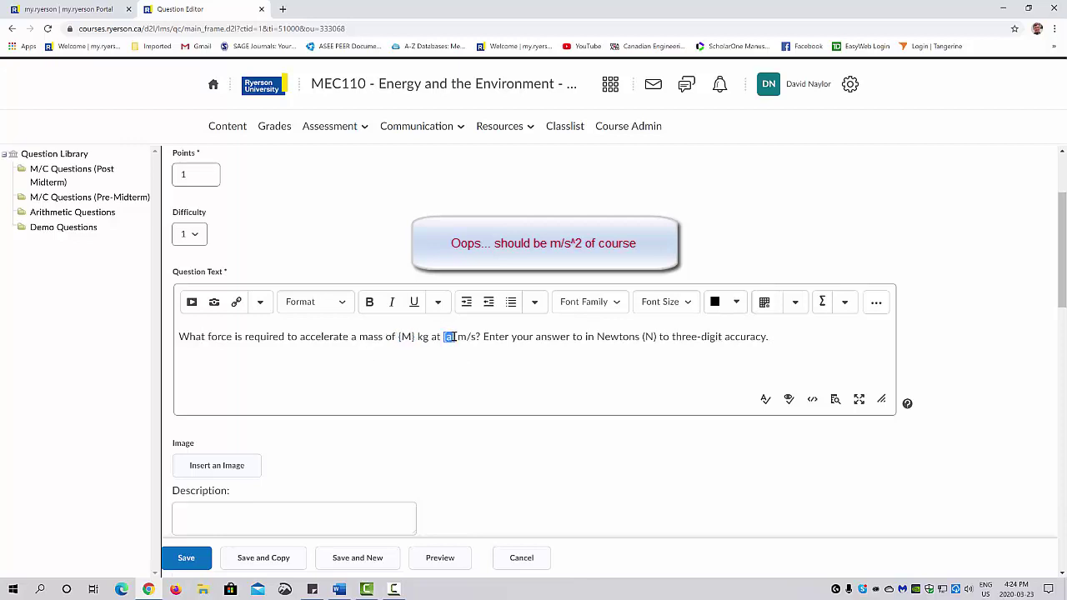
left_click(384, 336)
scroll(446, 347, "down", 2)
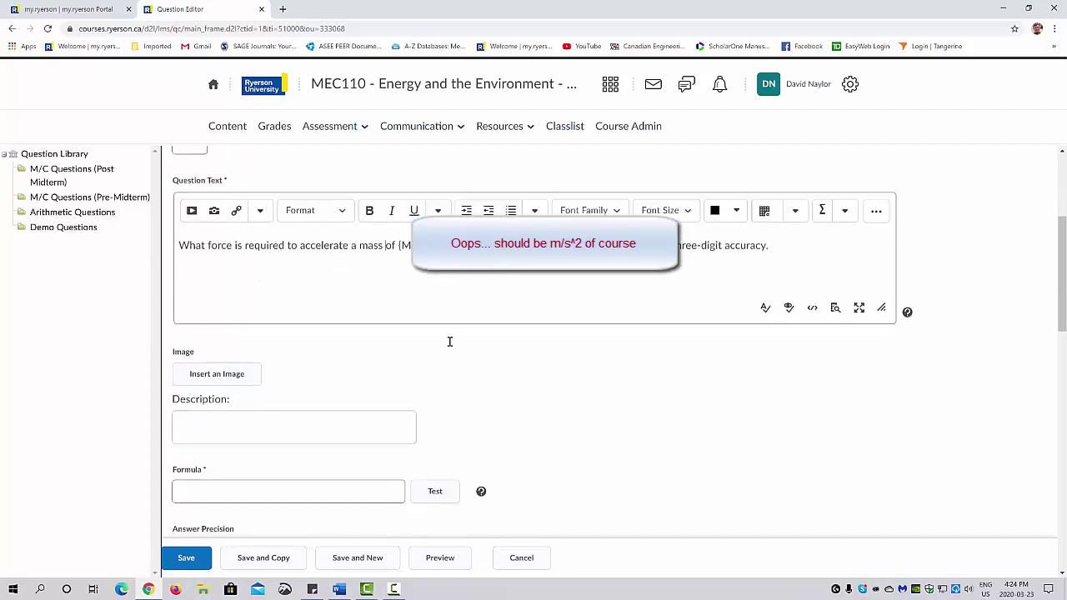
scroll(447, 347, "up", 3)
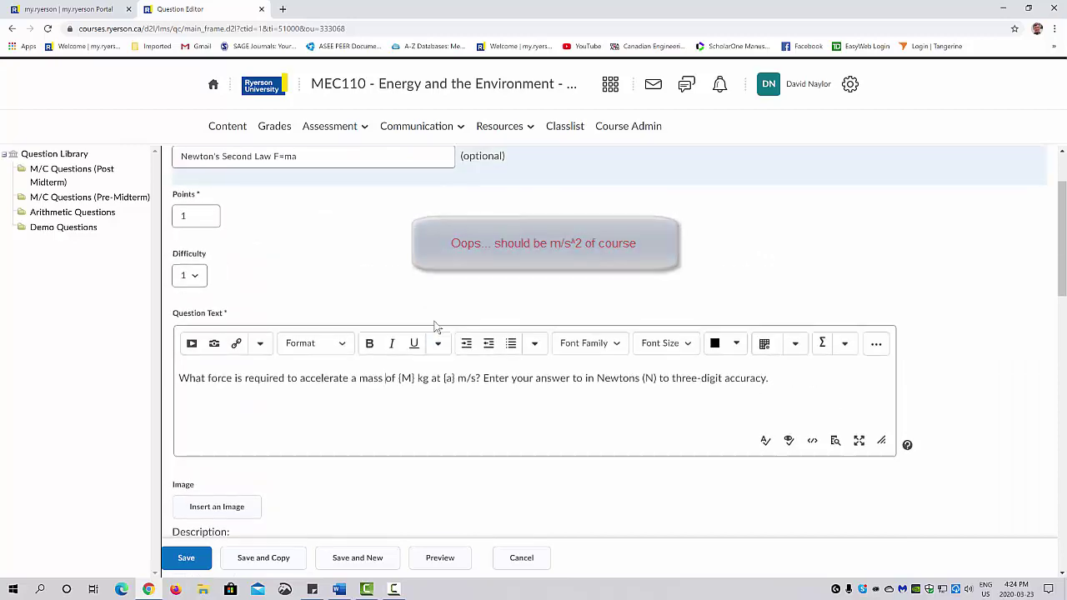
scroll(339, 412, "down", 2)
scroll(286, 400, "up", 2)
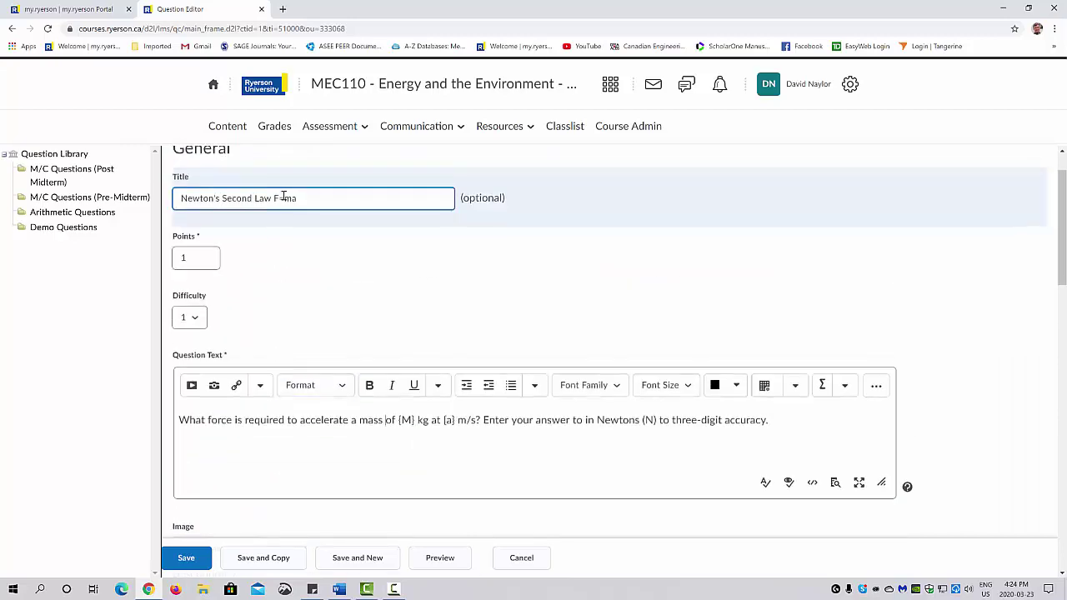
scroll(337, 327, "down", 2)
scroll(336, 328, "down", 1)
left_click(218, 484)
Enter the formula {M}*{a} and dismiss the formula syntax help notice.
scroll(245, 476, "down", 1)
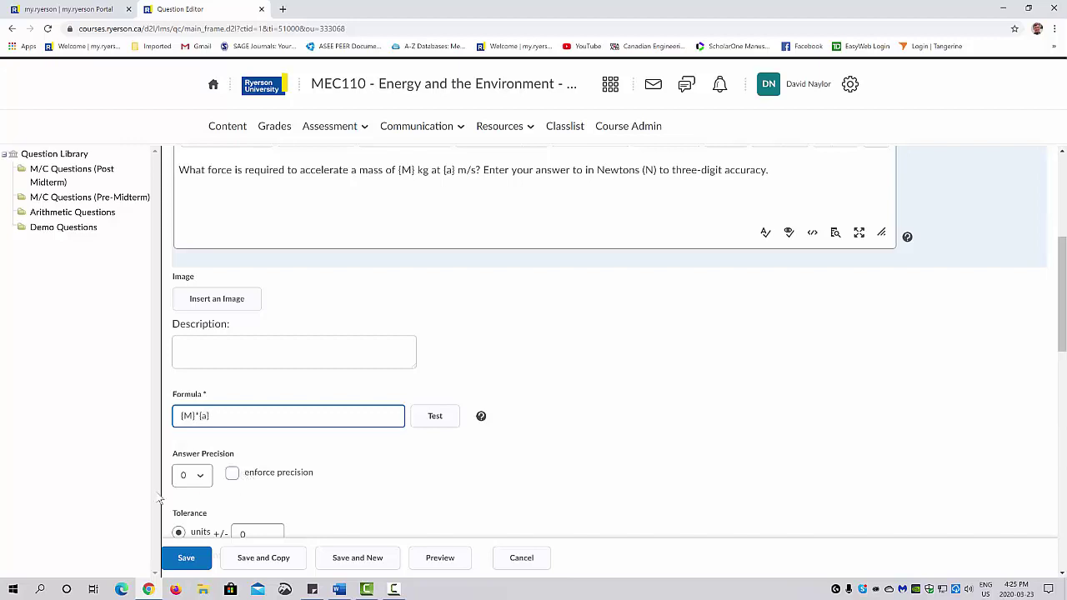
left_click(481, 416)
scroll(534, 86, "down", 1)
scroll(489, 147, "down", 3)
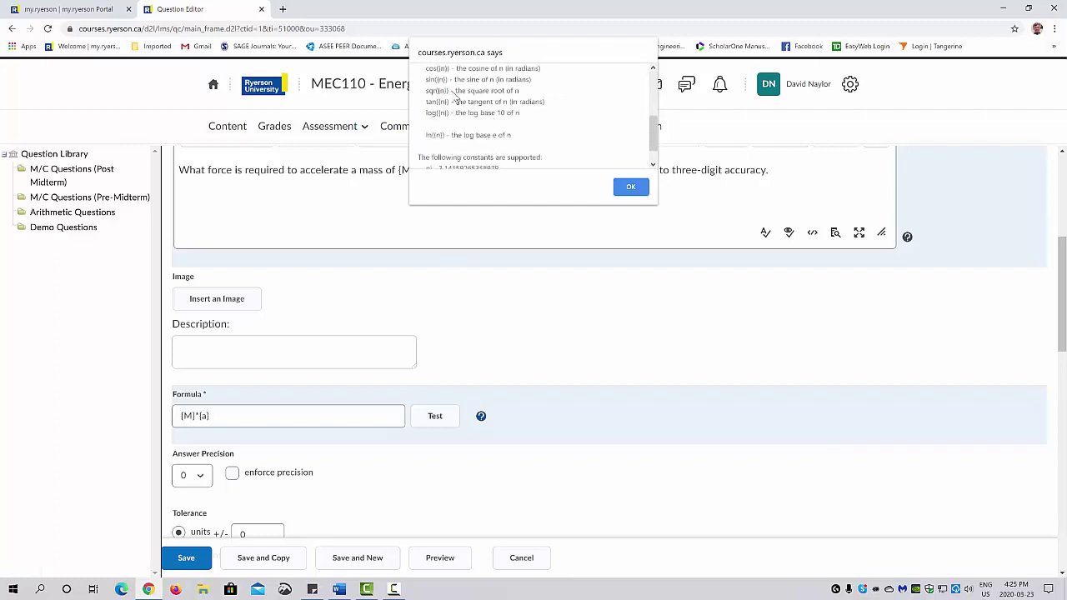
scroll(456, 100, "down", 1)
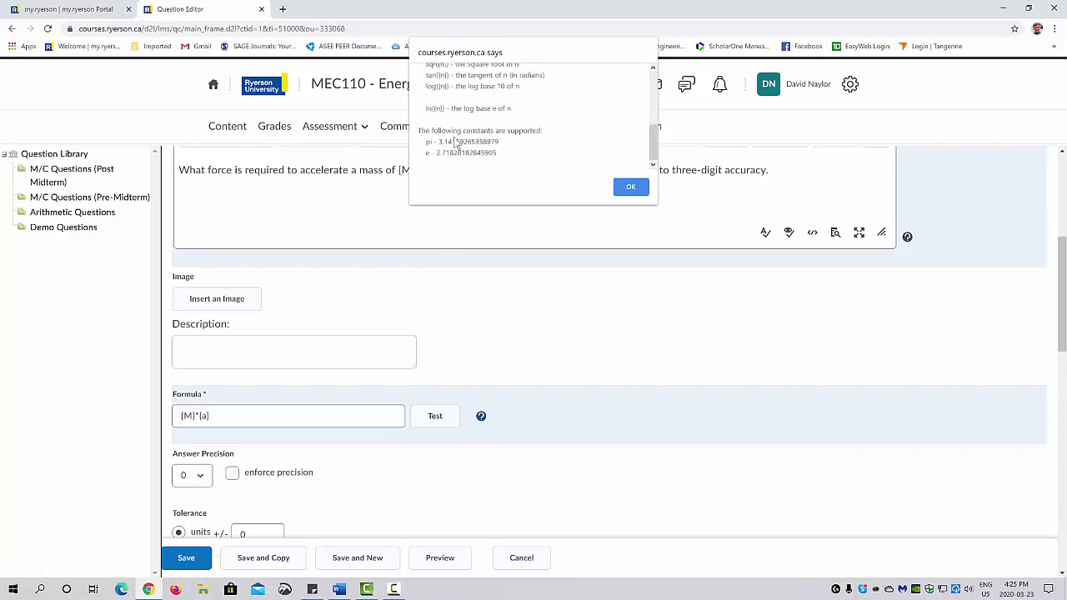
scroll(455, 135, "up", 5)
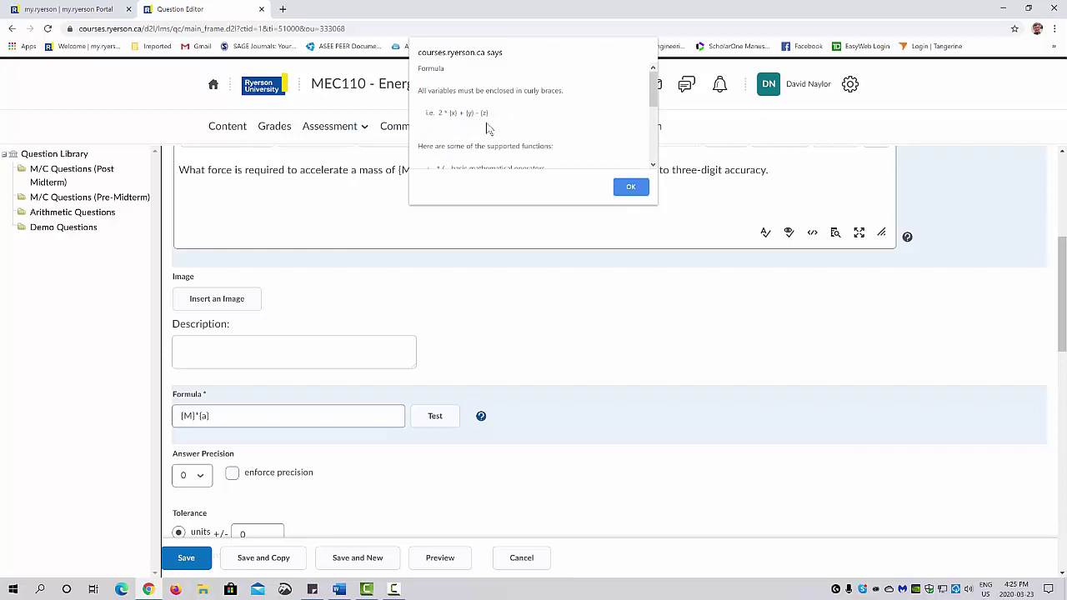
left_click(628, 187)
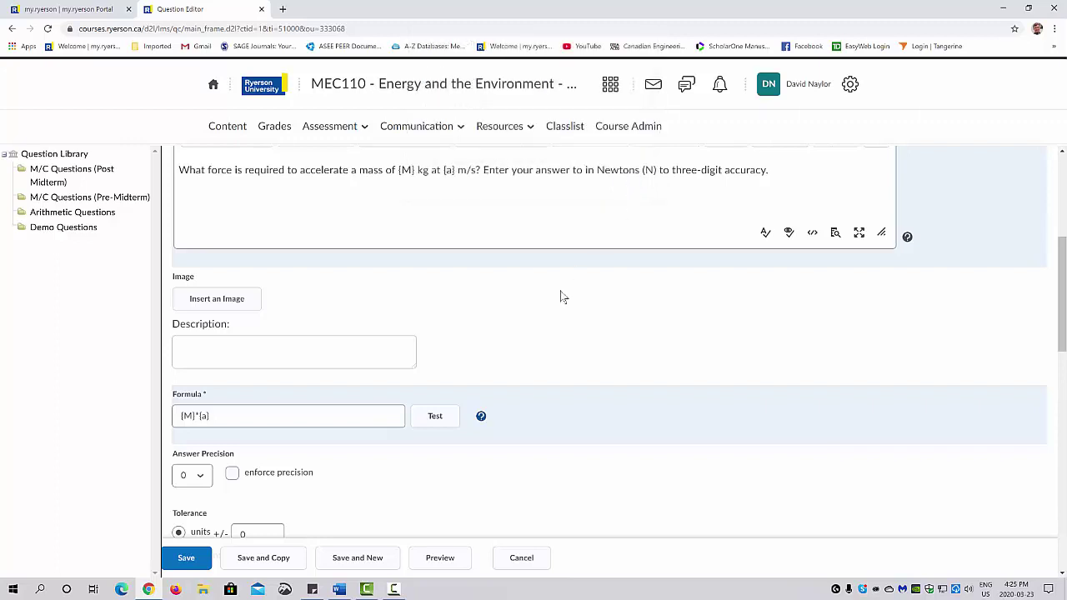
Set answer precision to 1 decimal place and a percent tolerance of ±1.
scroll(490, 358, "down", 2)
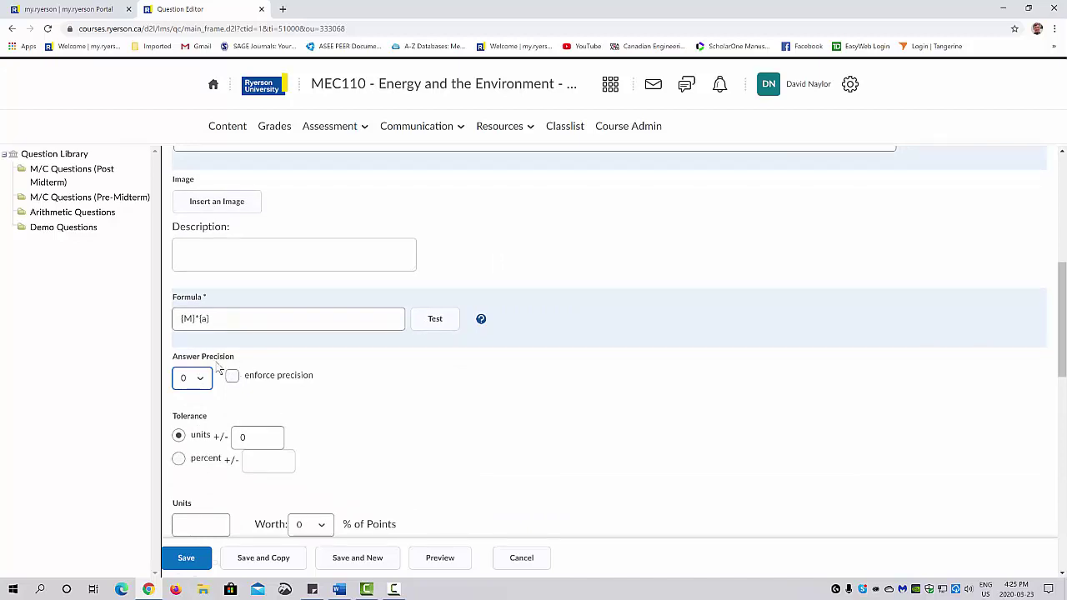
left_click(204, 378)
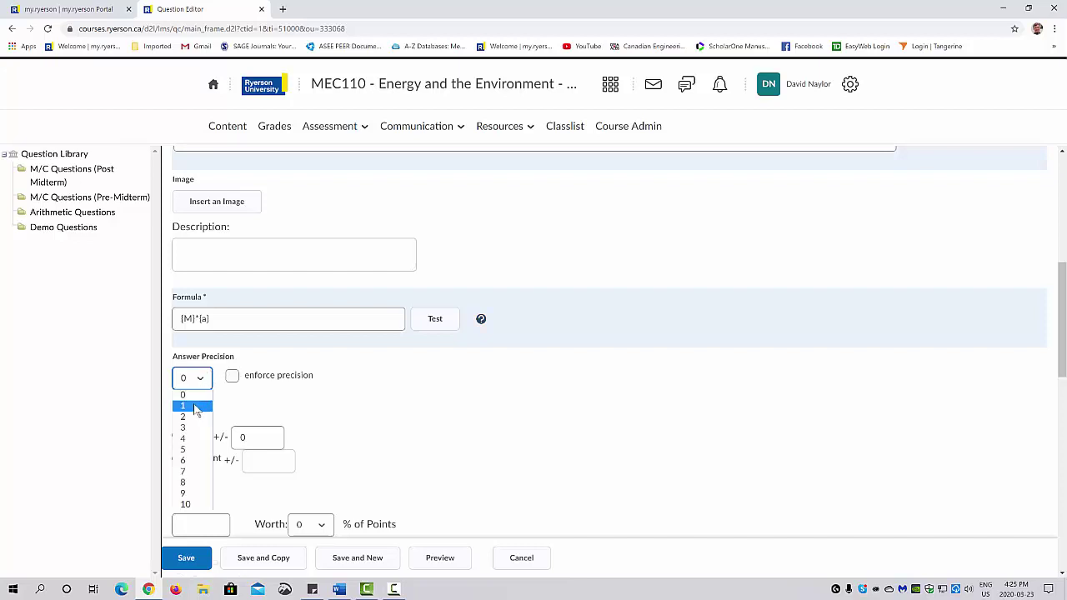
left_click(197, 407)
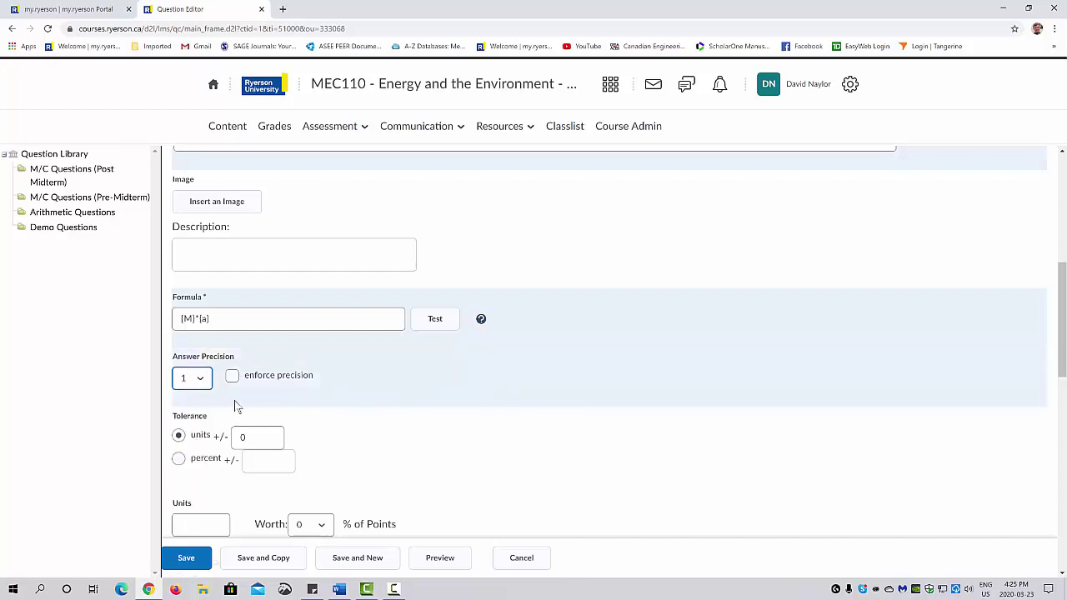
scroll(241, 405, "down", 1)
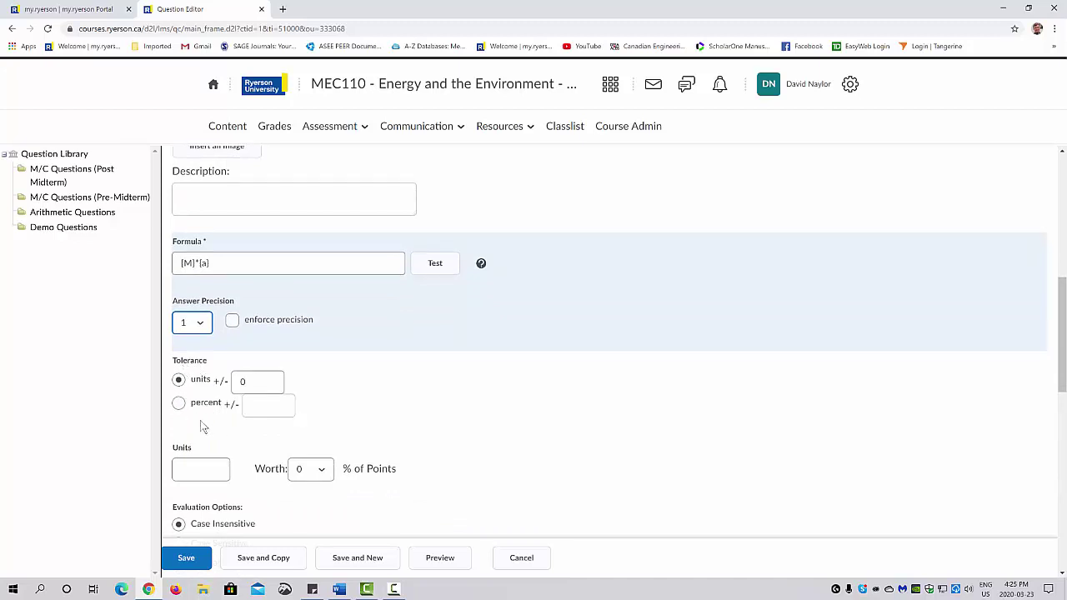
left_click(181, 405)
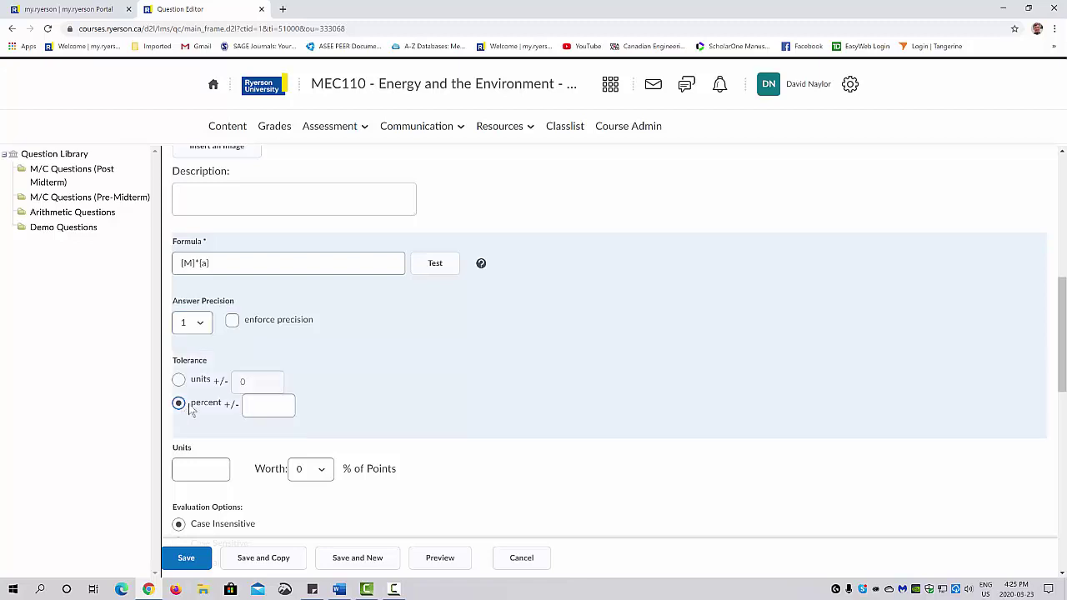
left_click(250, 406)
type("1")
left_click(219, 429)
Set the answer units to N and name the two variables M and a.
left_click(208, 469)
type("N")
scroll(338, 450, "down", 1)
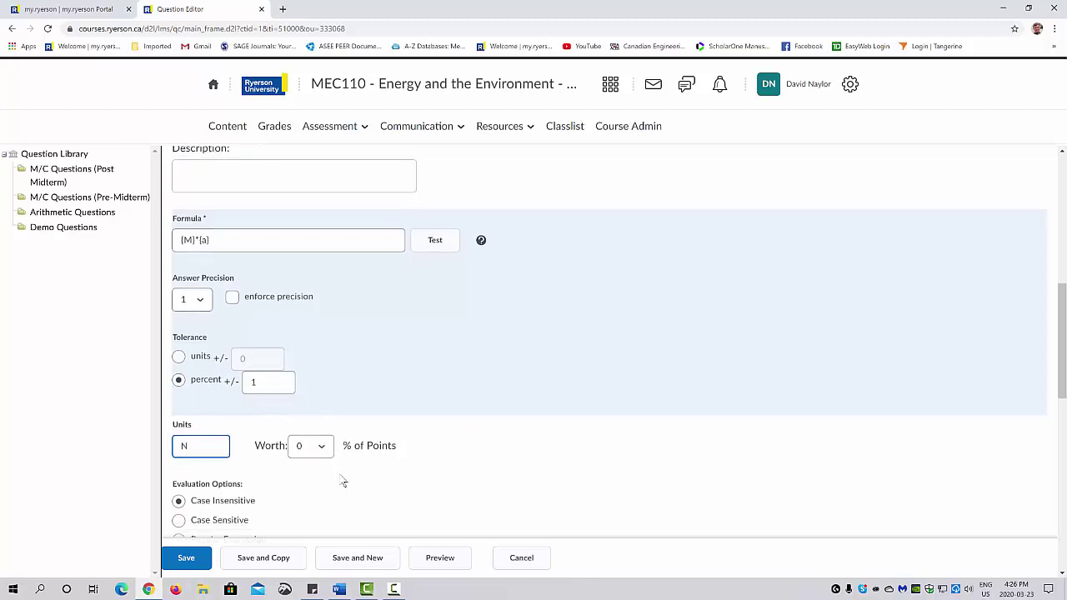
scroll(324, 475, "down", 2)
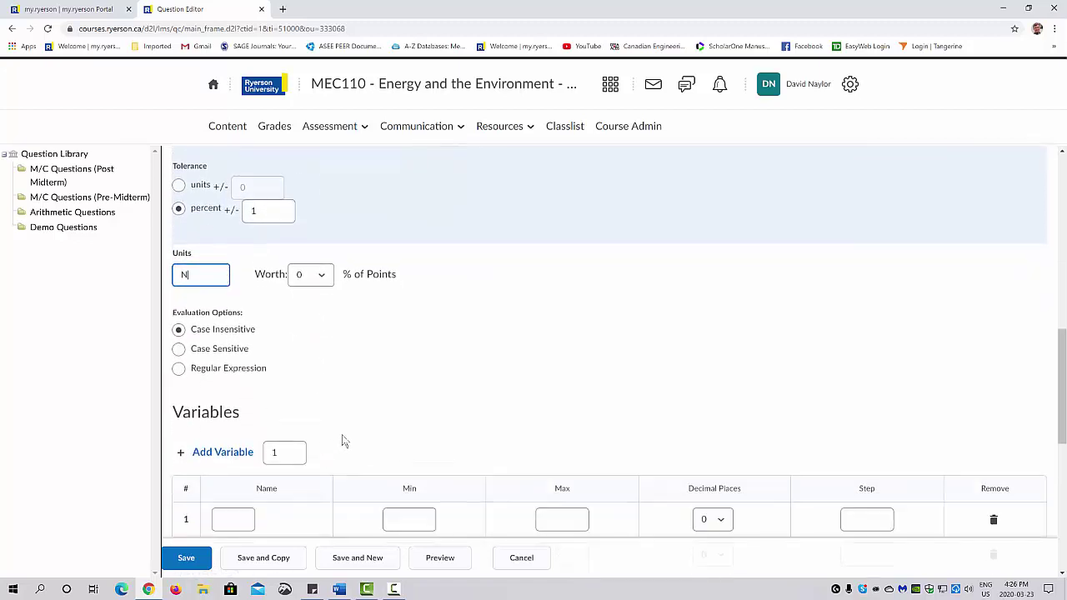
scroll(340, 438, "down", 1)
scroll(344, 440, "down", 1)
left_click(237, 368)
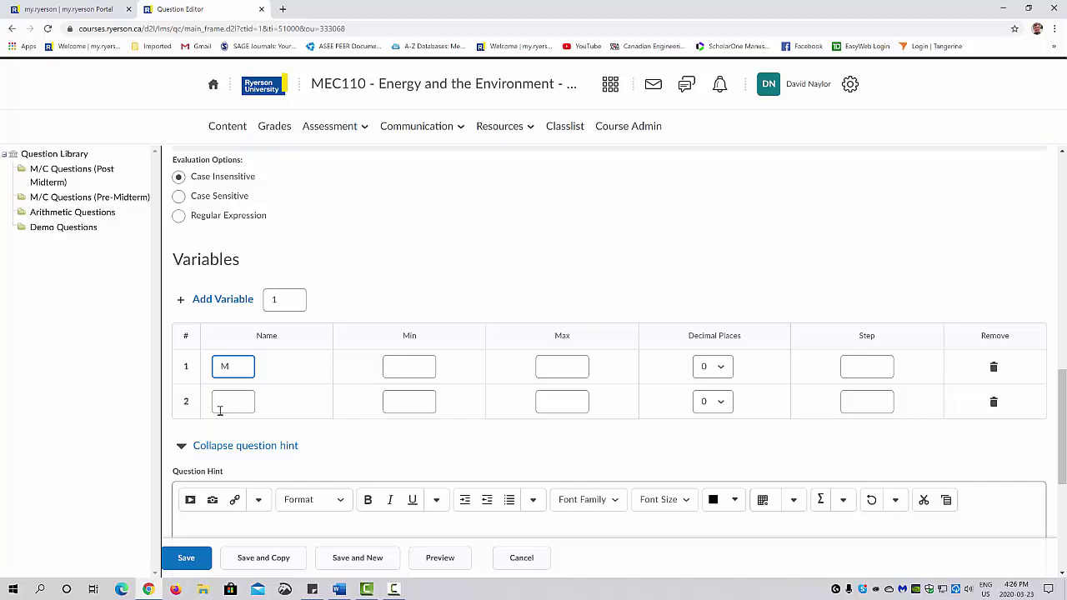
left_click(225, 402)
type("a")
left_click(222, 368)
left_click(225, 395)
Give variable M a range of 5 to 10, one decimal place and step 0.5.
left_click(411, 366)
type("5")
left_click(558, 365)
type("10")
left_click(714, 368)
left_click(707, 393)
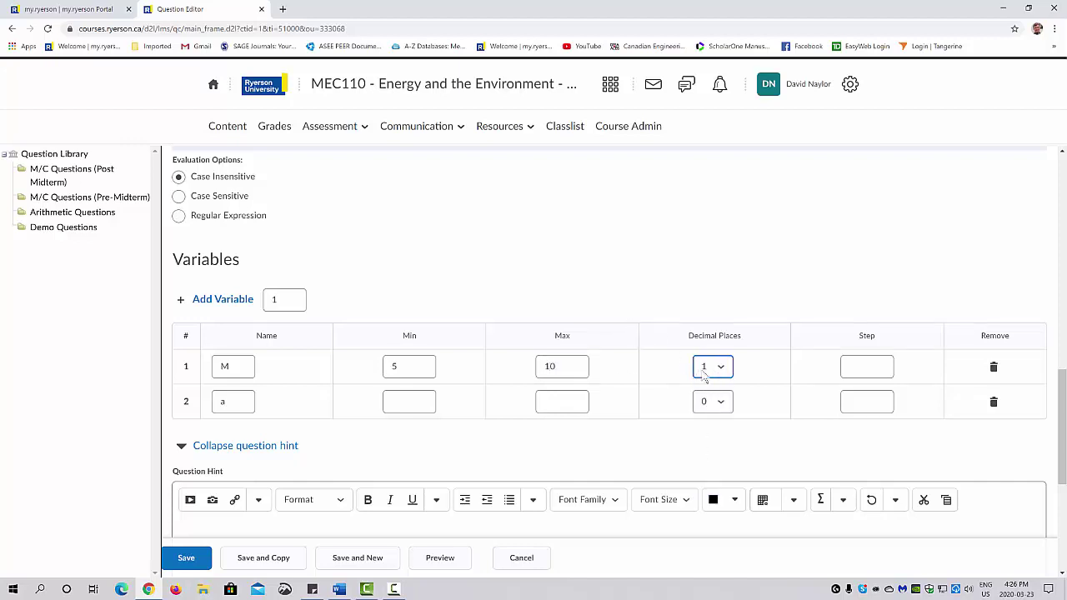
left_click(860, 360)
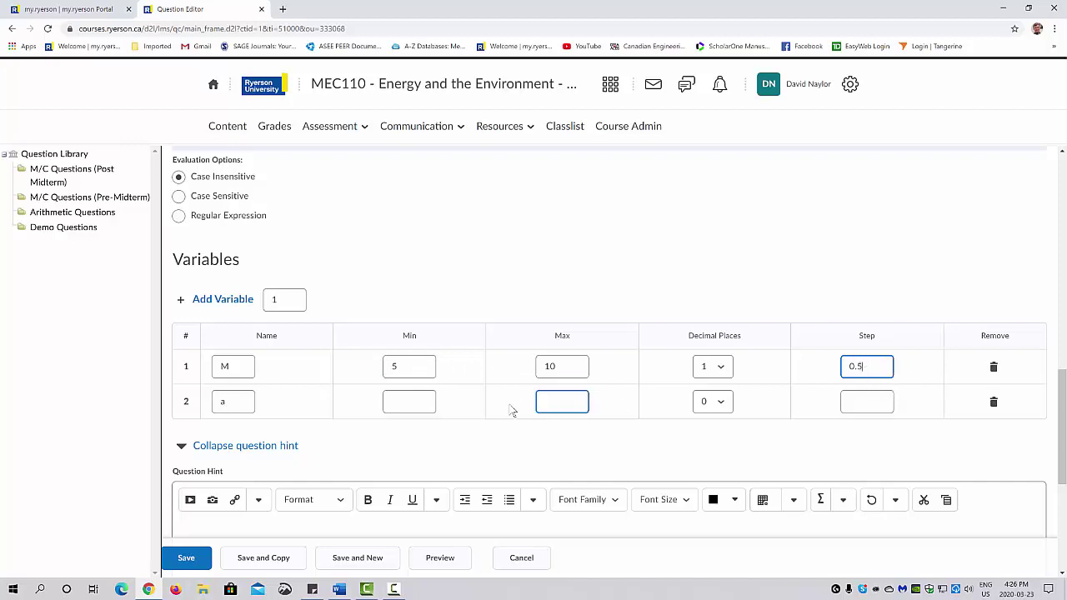
Give variable a a range of 2 to 8, two decimal places and step 0.25.
left_click(415, 402)
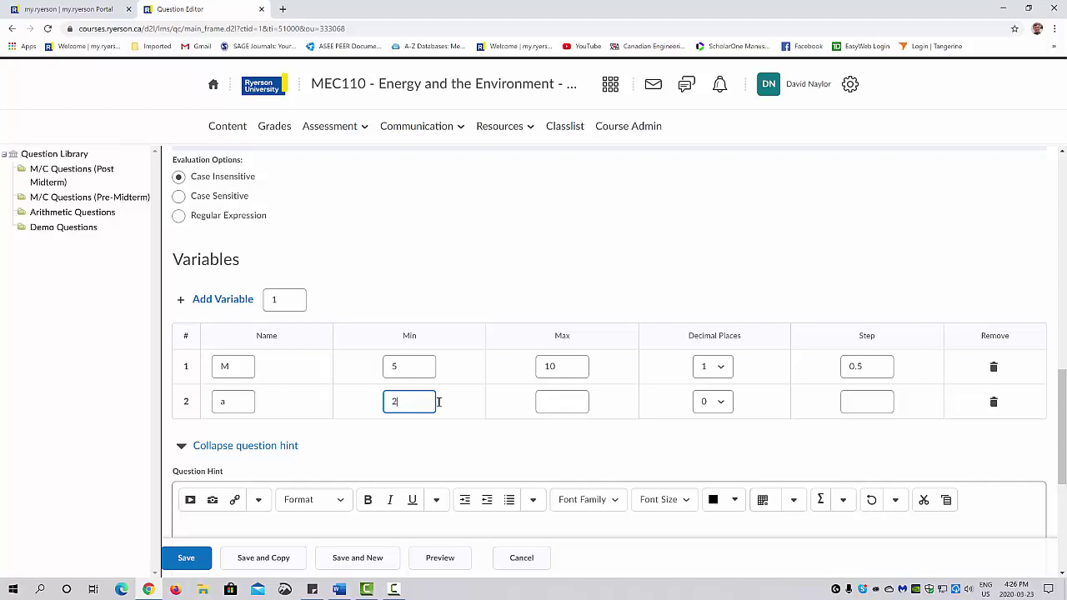
left_click(562, 402)
type("8")
left_click(709, 401)
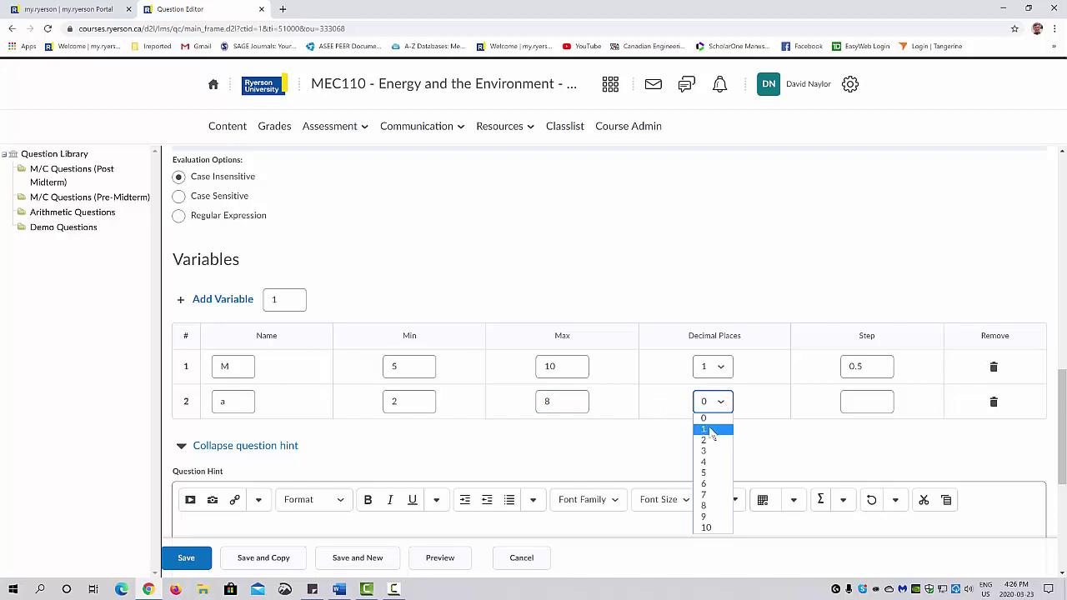
left_click(710, 431)
left_click(860, 400)
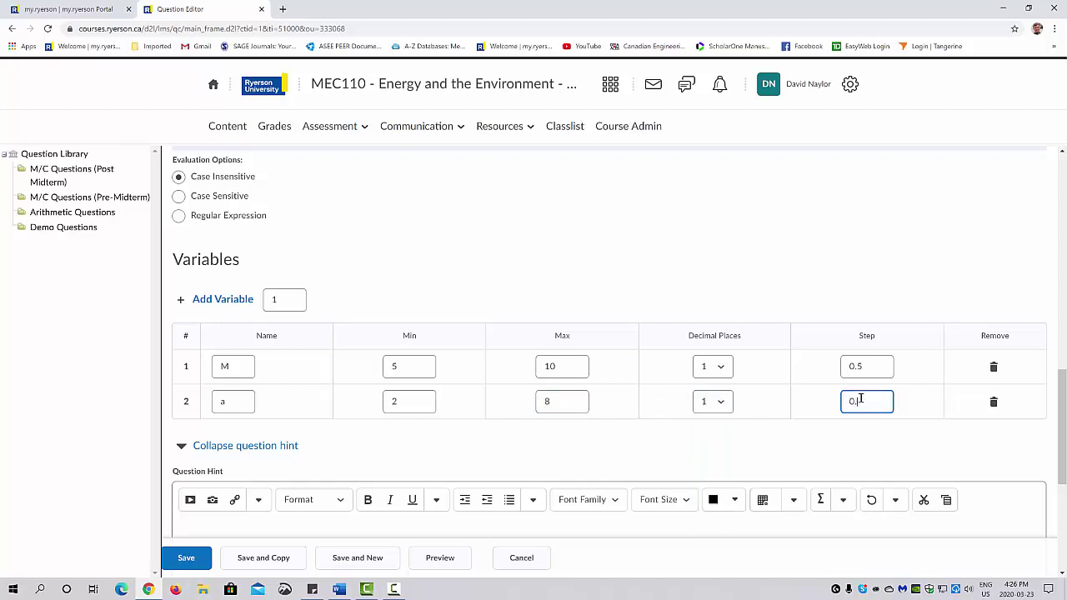
left_click(717, 401)
left_click(720, 440)
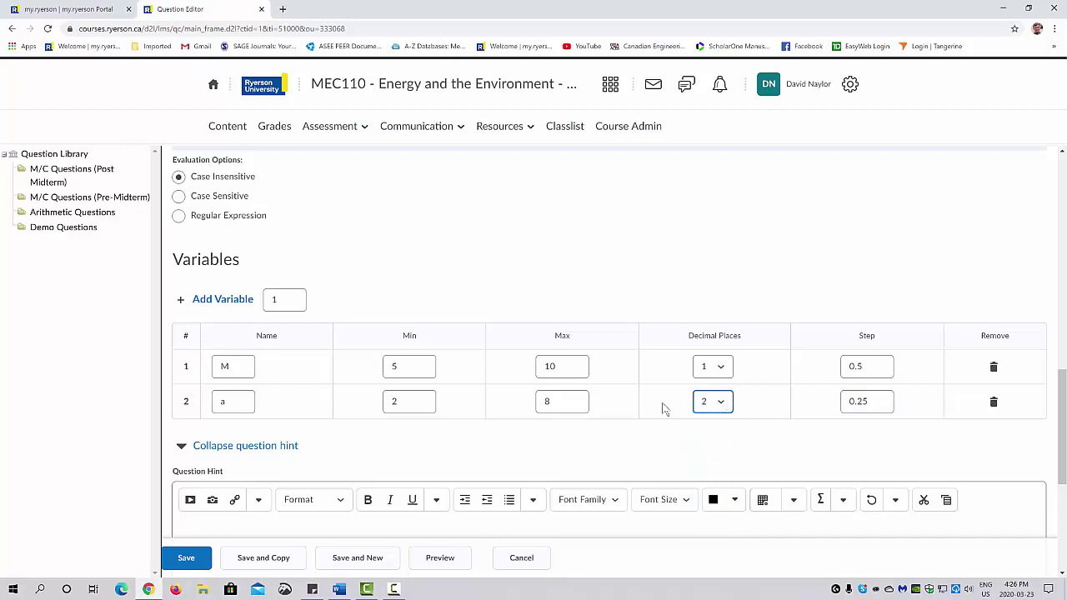
scroll(658, 400, "down", 1)
scroll(655, 395, "down", 2)
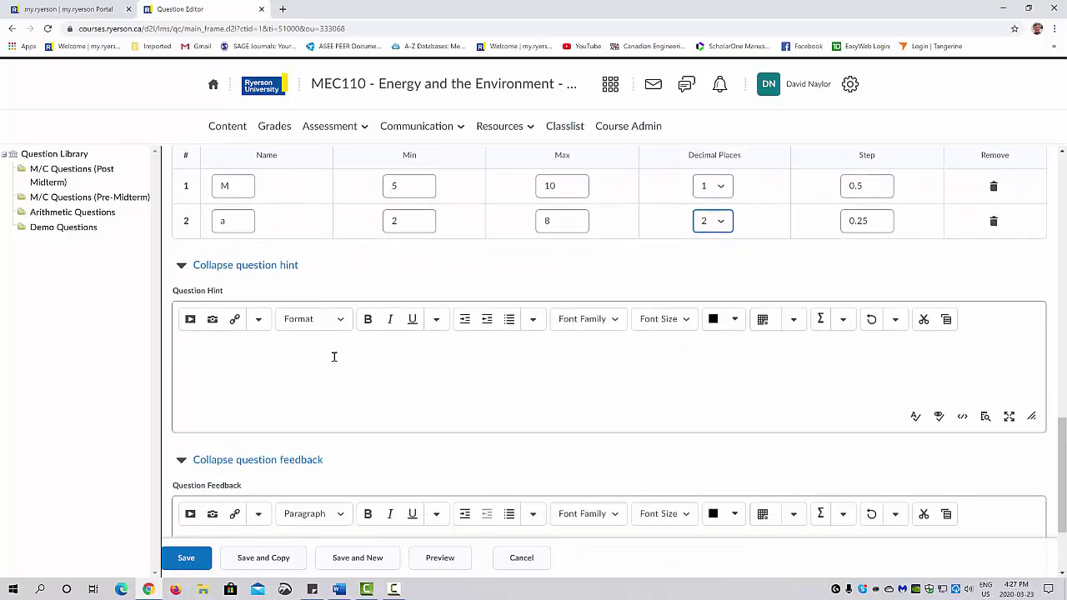
scroll(331, 360, "down", 2)
scroll(331, 378, "up", 4)
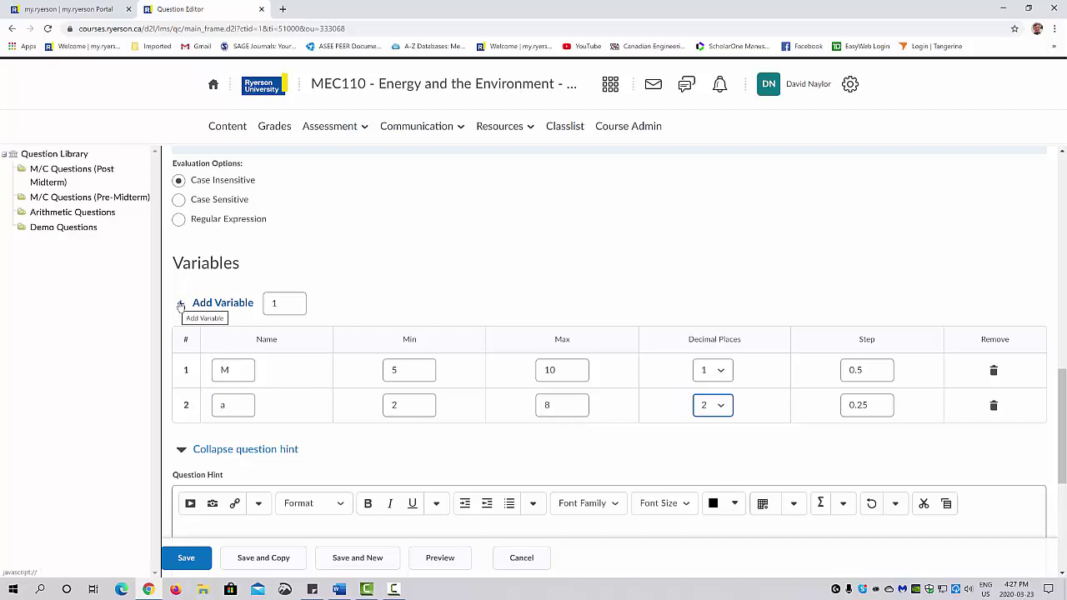
scroll(295, 291, "up", 5)
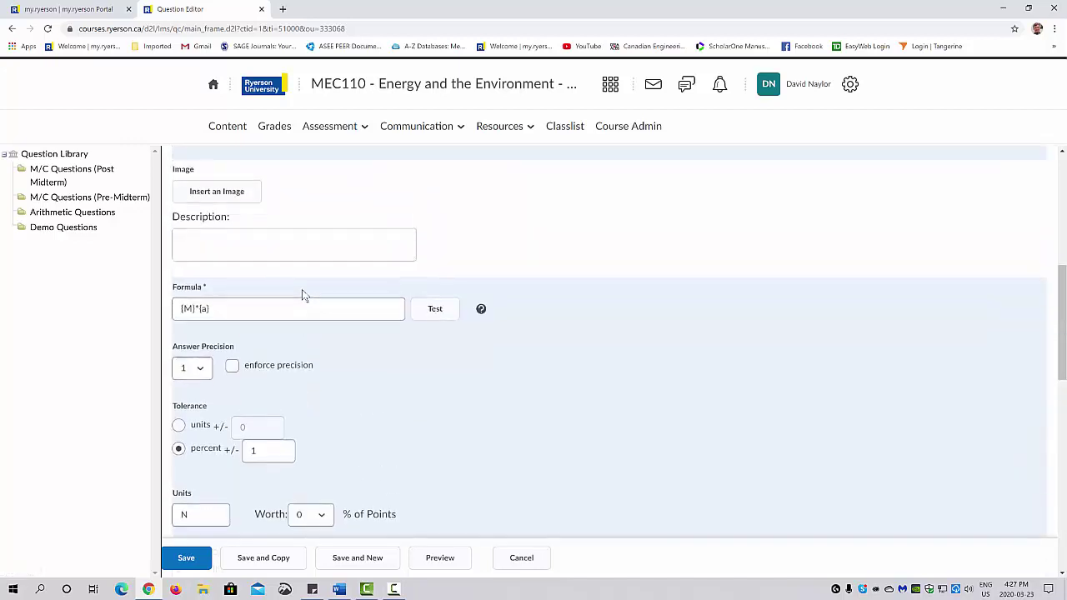
left_click(232, 334)
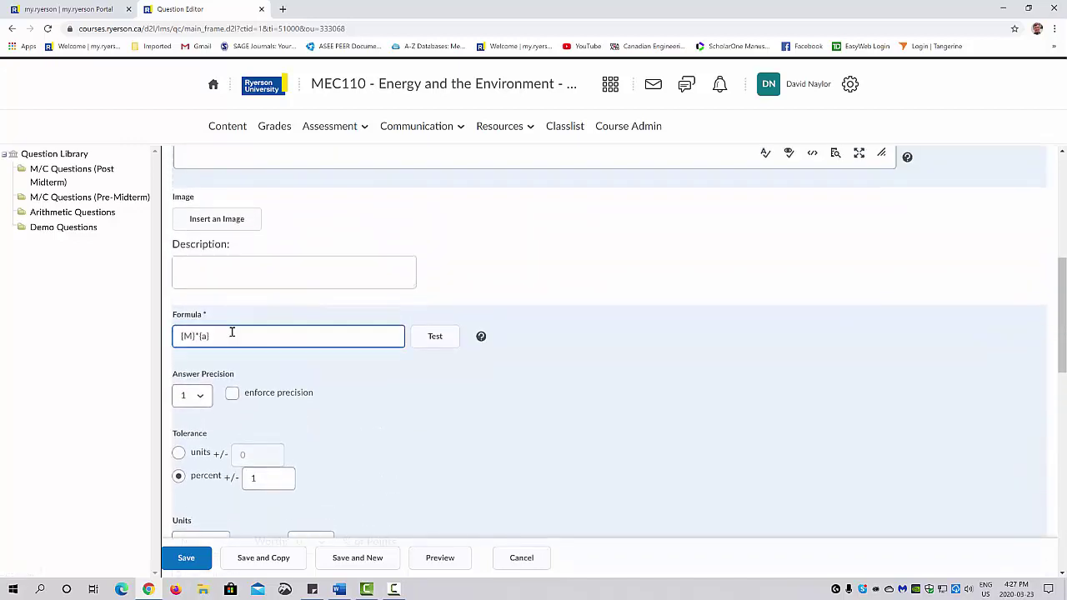
left_click(433, 338)
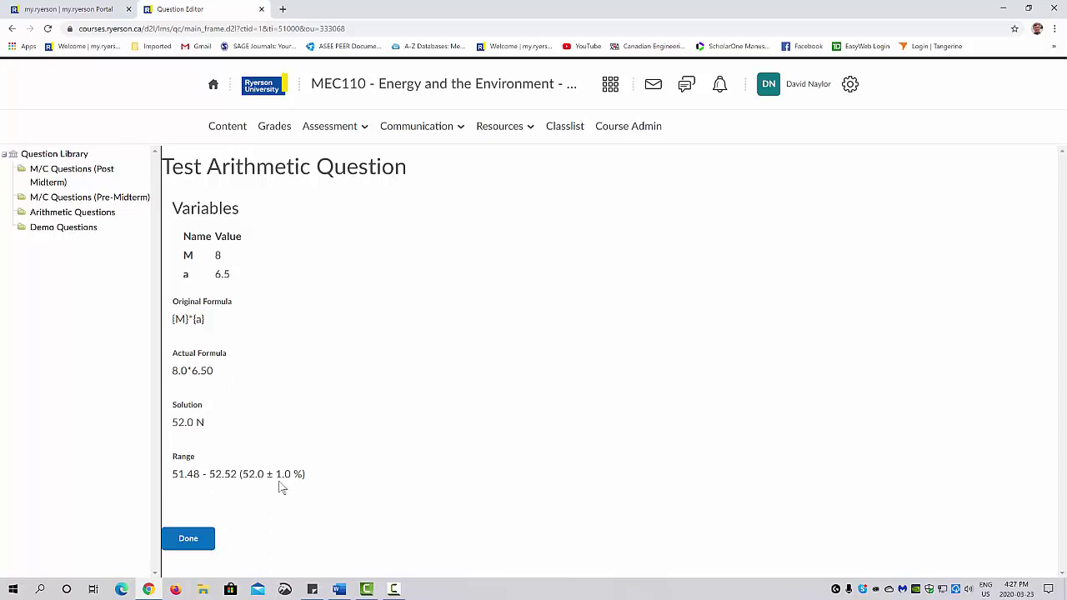
left_click(200, 540)
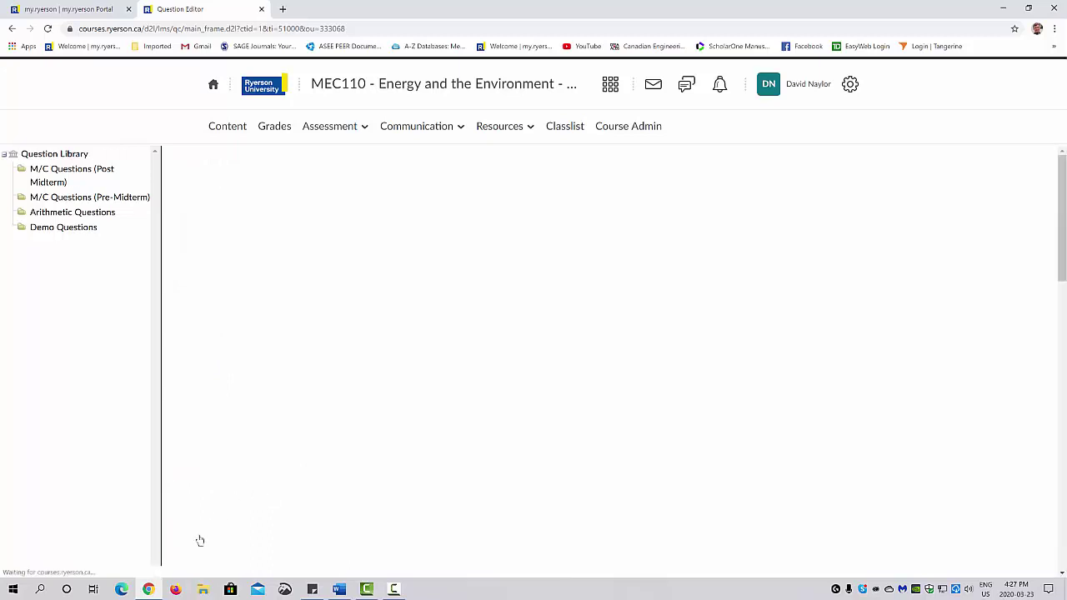
scroll(340, 321, "down", 7)
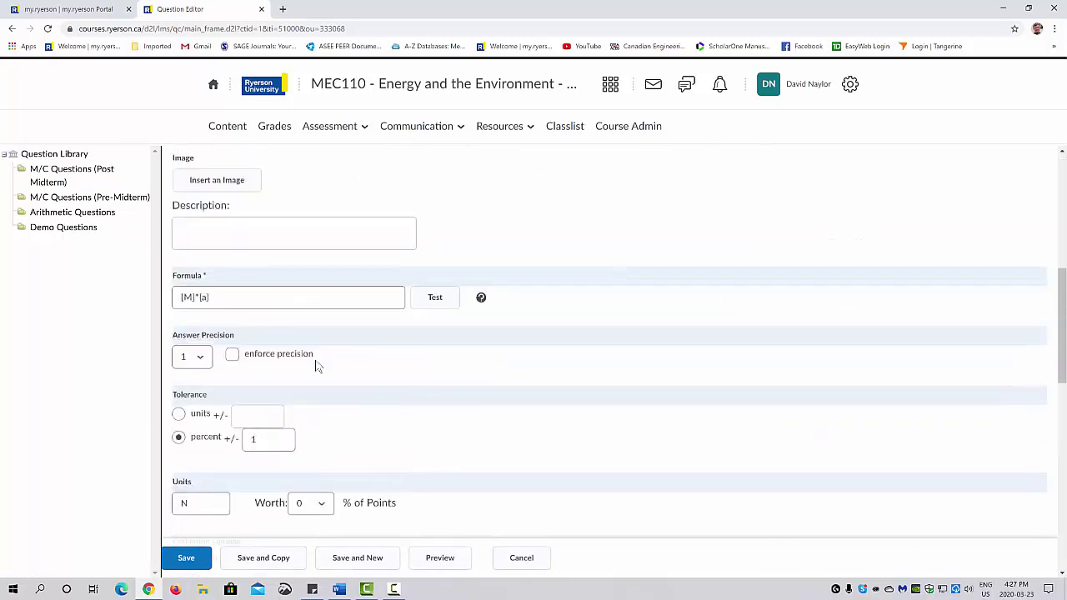
scroll(318, 366, "down", 5)
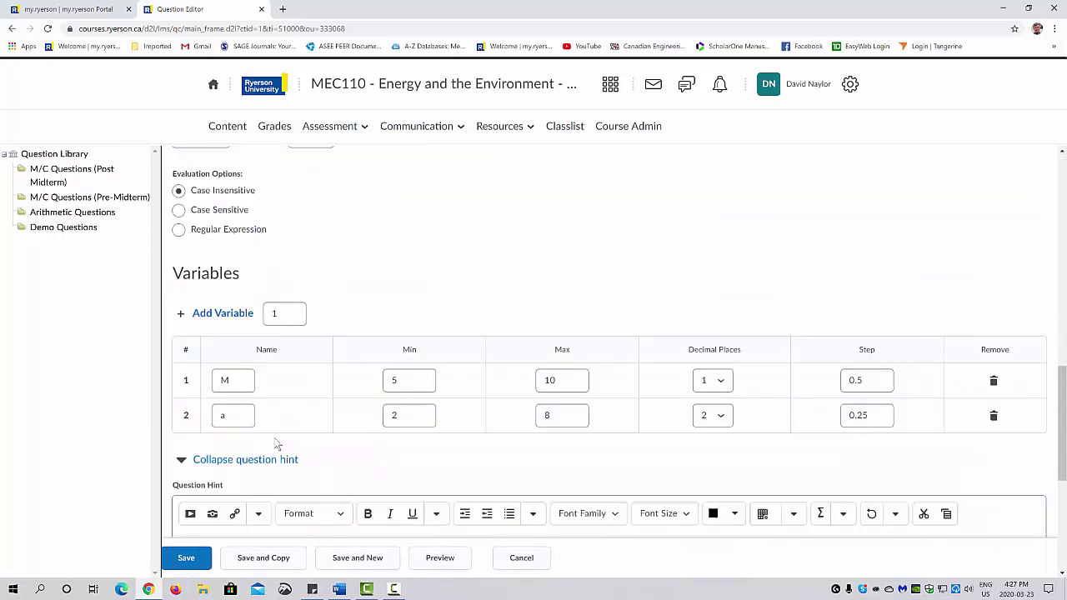
Save the Newton's Second Law F=ma question, then preview it and try its answer and units boxes.
left_click(187, 558)
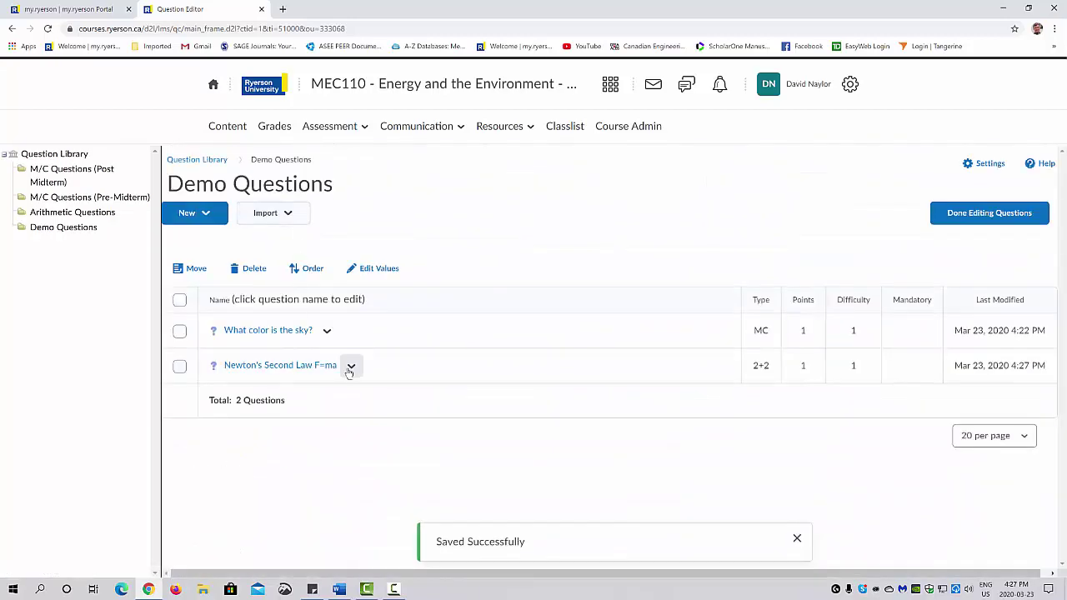
left_click(351, 366)
left_click(366, 430)
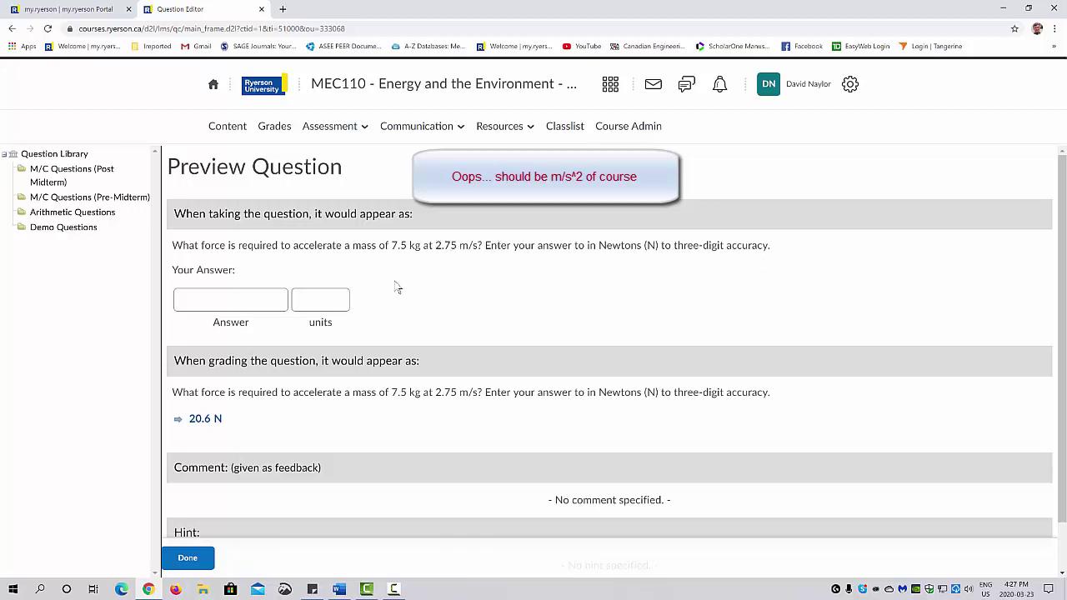
left_click(249, 296)
left_click(317, 298)
scroll(318, 298, "down", 1)
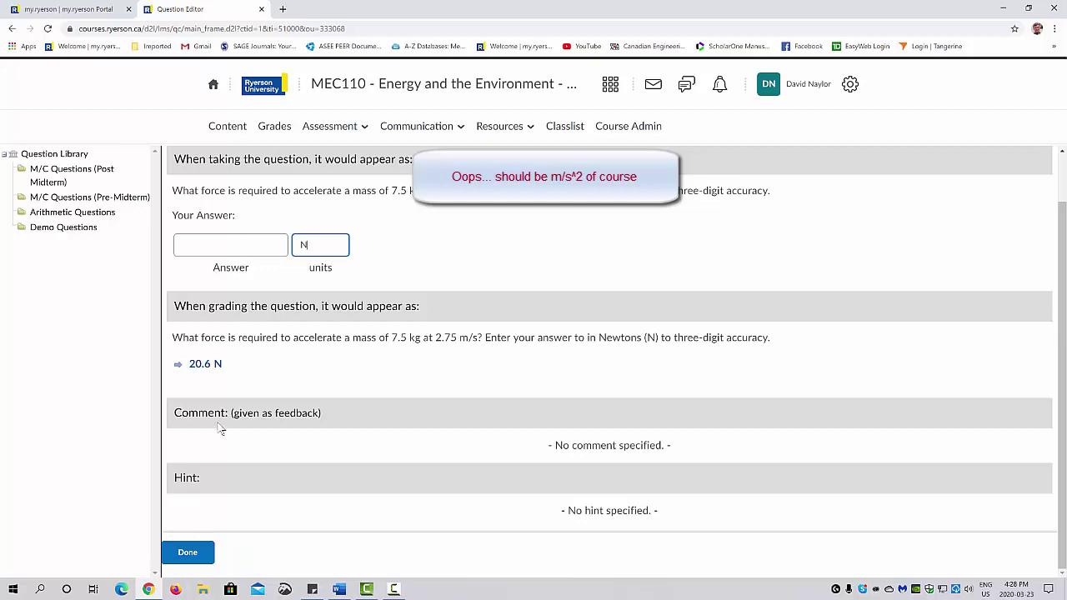
left_click(187, 554)
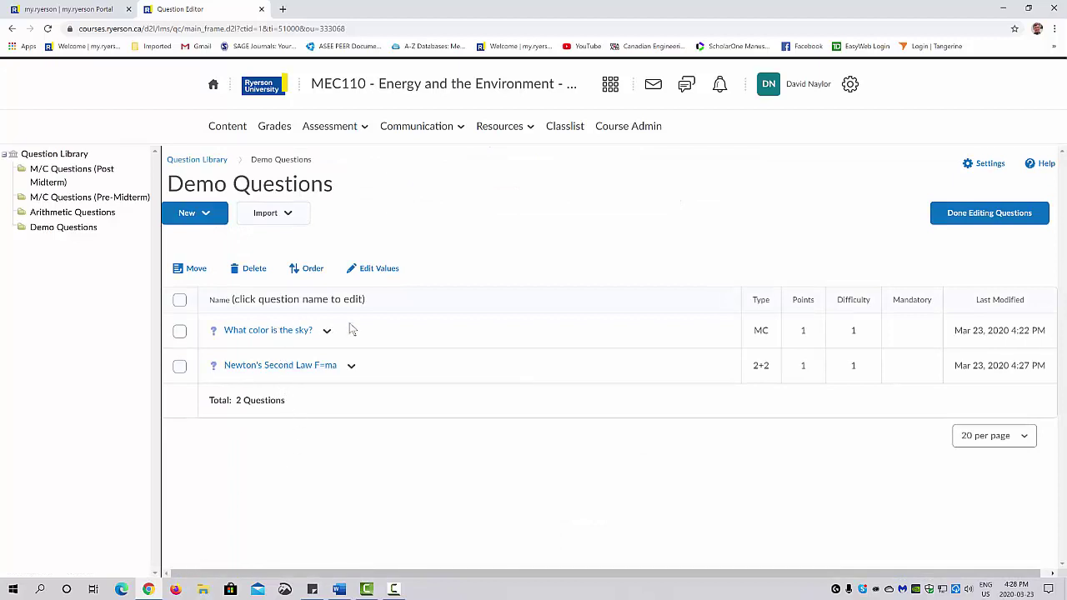
left_click(206, 214)
scroll(229, 279, "down", 2)
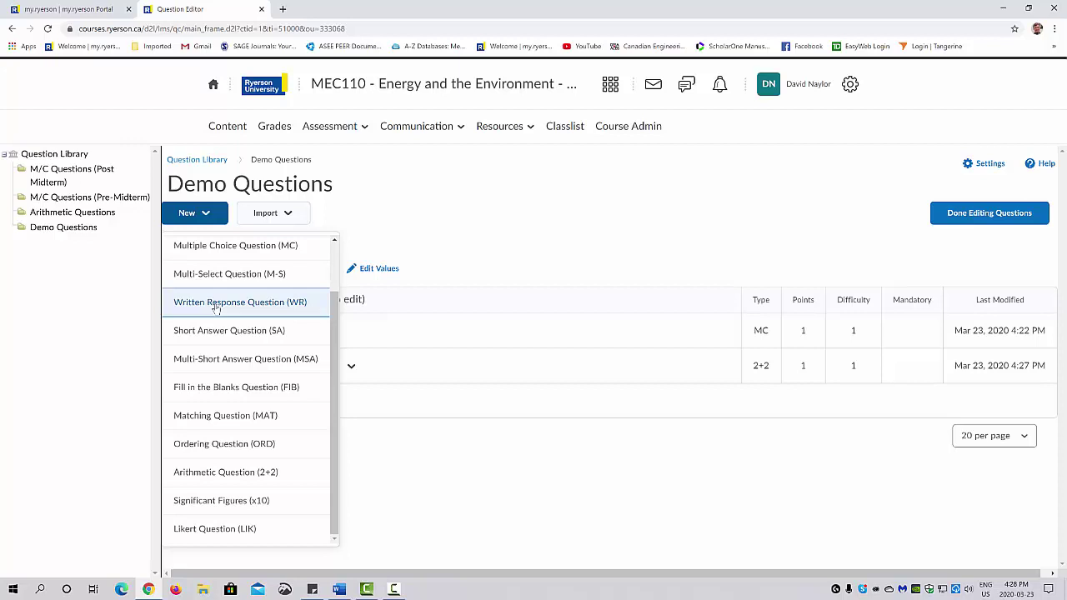
left_click(376, 233)
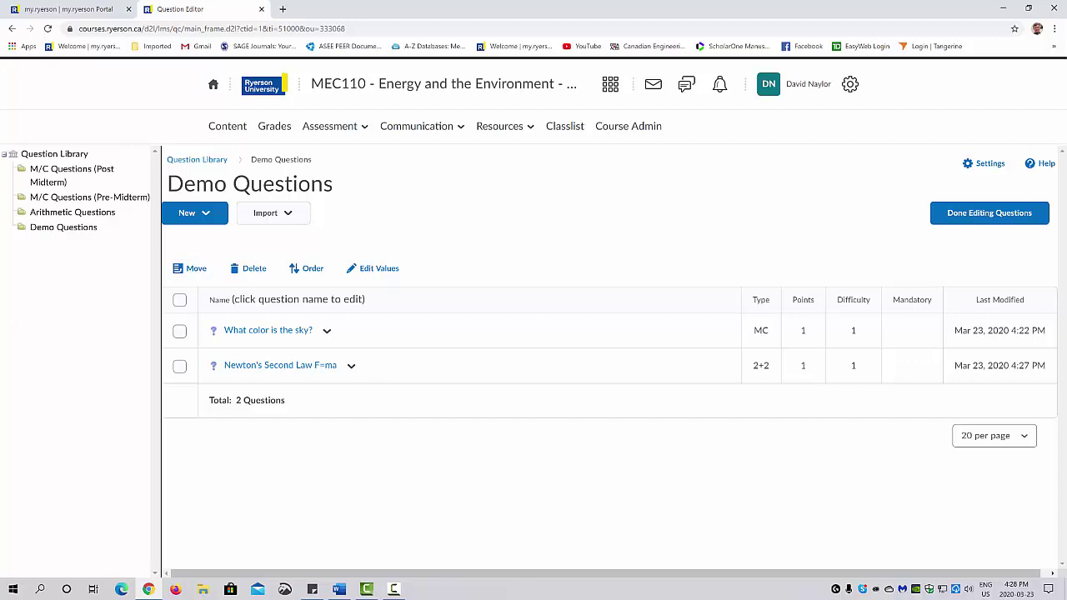
Go to the course's Quizzes list and open the Demo quiz for editing.
left_click(333, 127)
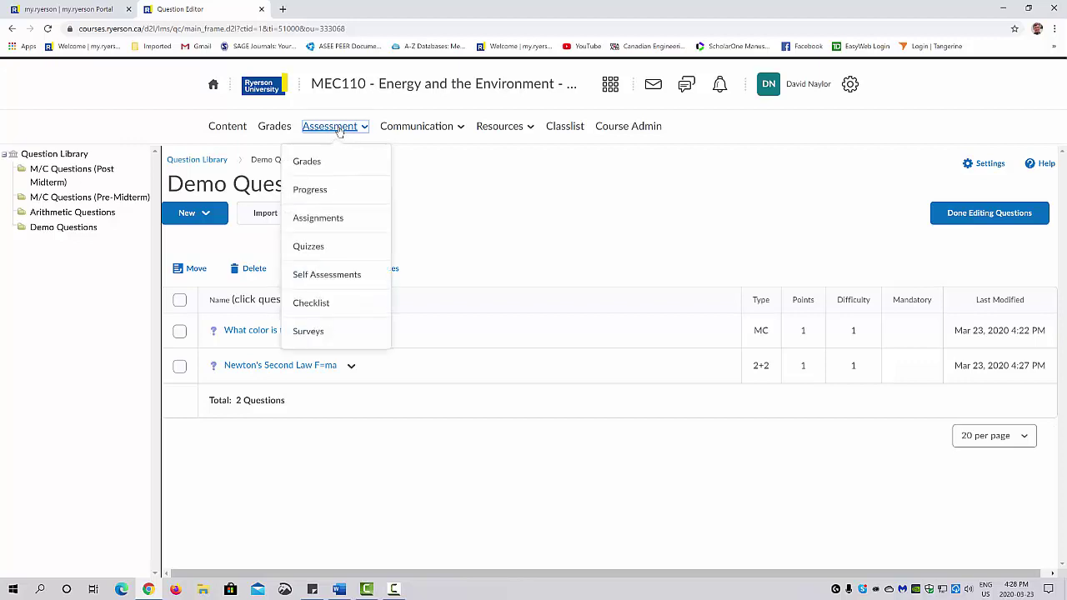
left_click(308, 246)
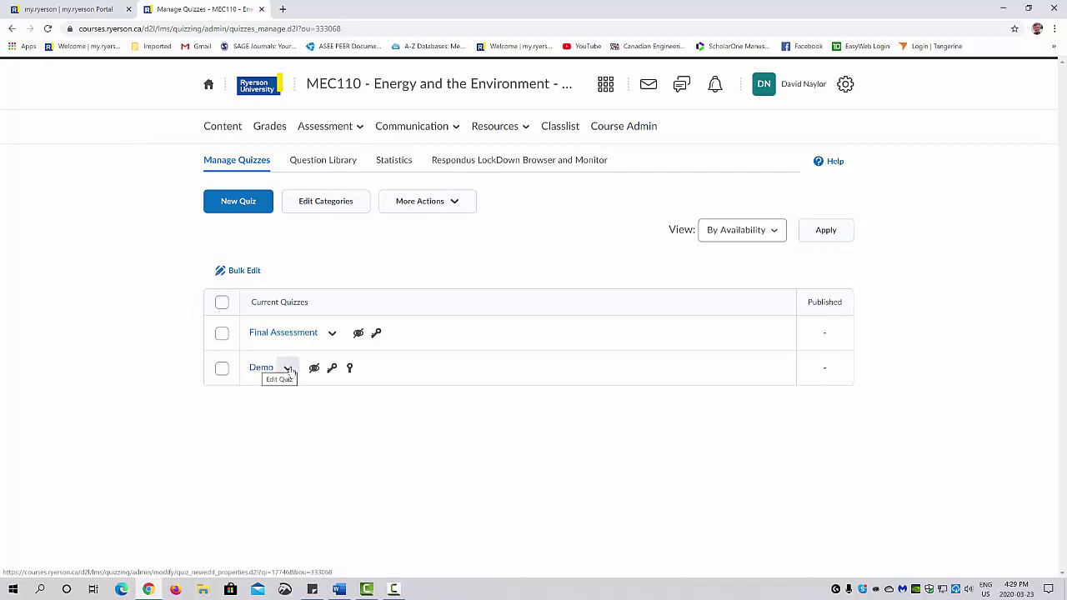
left_click(287, 369)
left_click(296, 130)
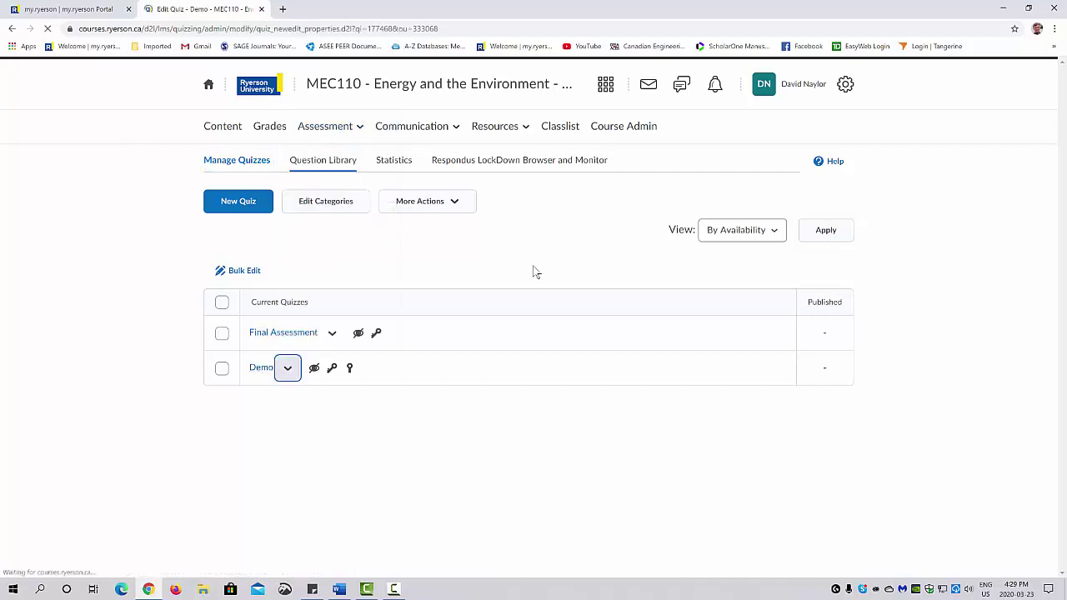
scroll(519, 274, "down", 3)
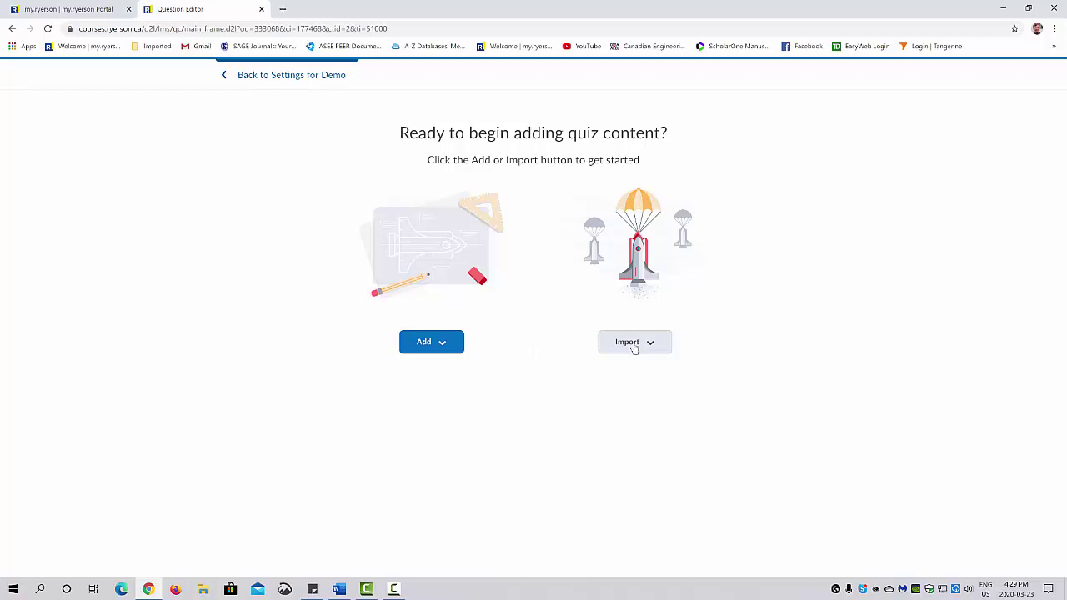
Import 'What color is the sky?', 'Newton's Second Law F=ma' and the lecture attendance question from the library.
left_click(633, 349)
left_click(631, 413)
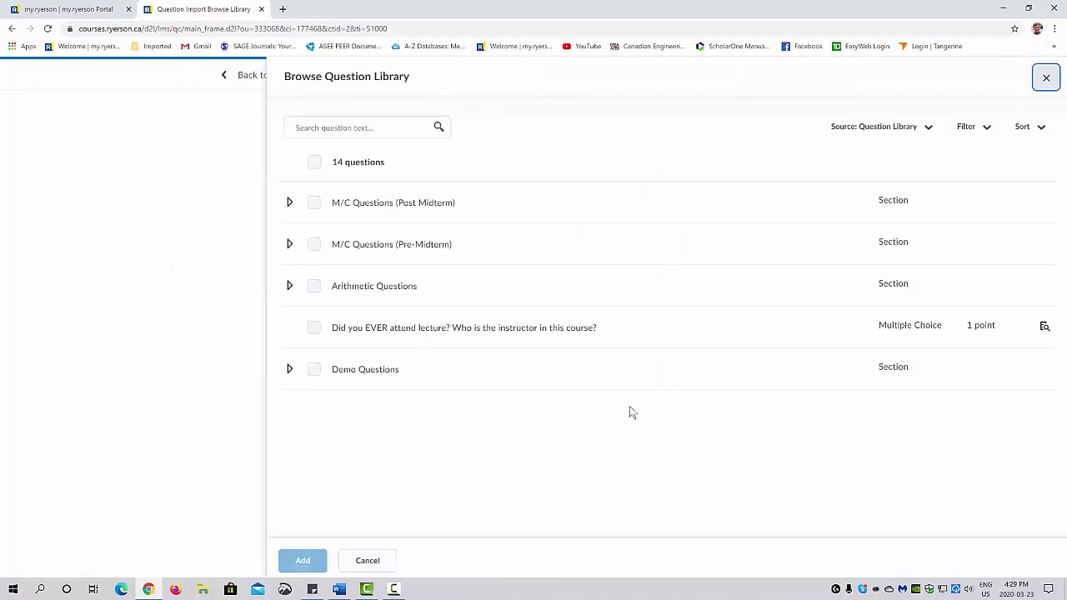
left_click(290, 369)
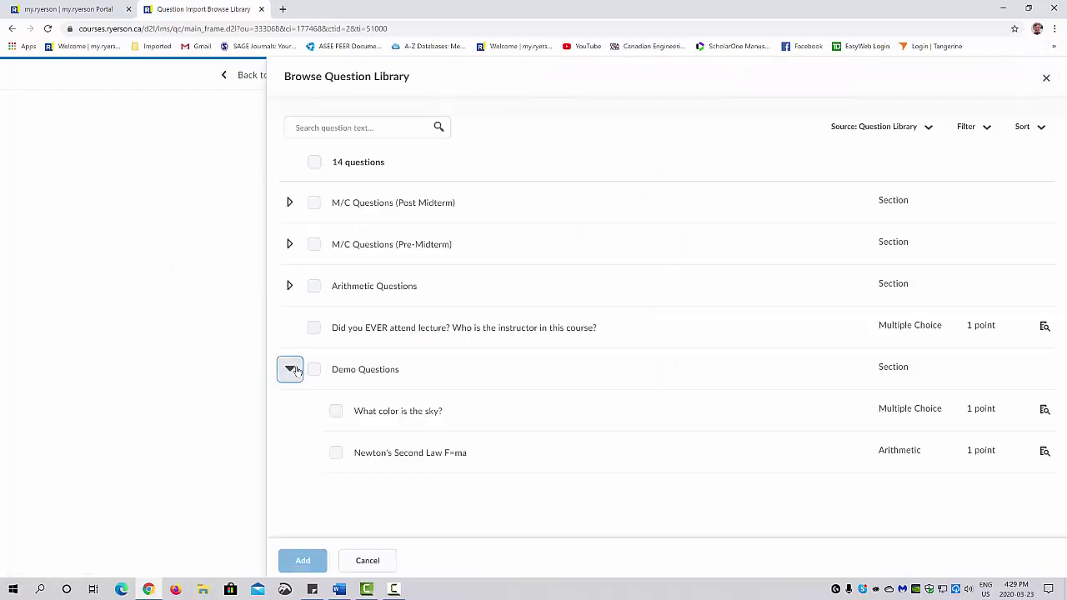
left_click(335, 410)
left_click(335, 452)
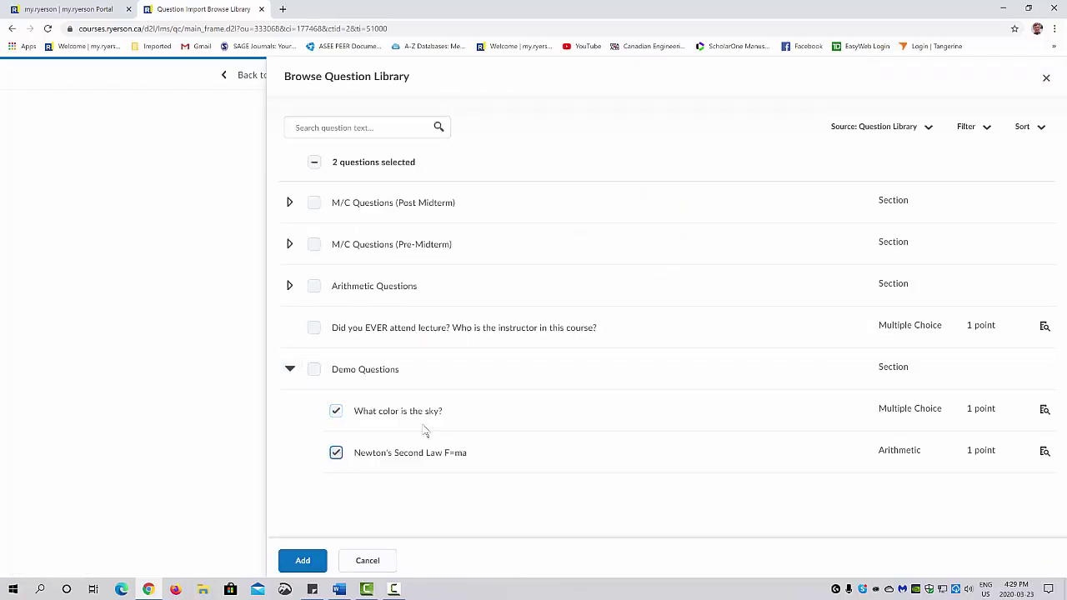
left_click(314, 329)
left_click(304, 560)
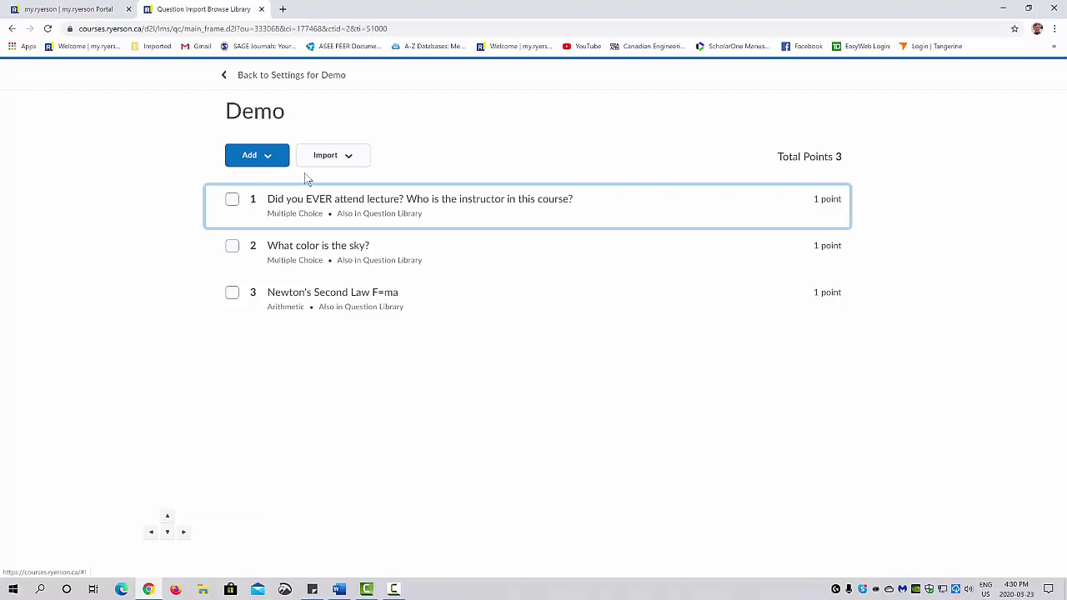
Create a question pool titled 'Random Post Midterm' and browse the Question Library for it.
left_click(267, 159)
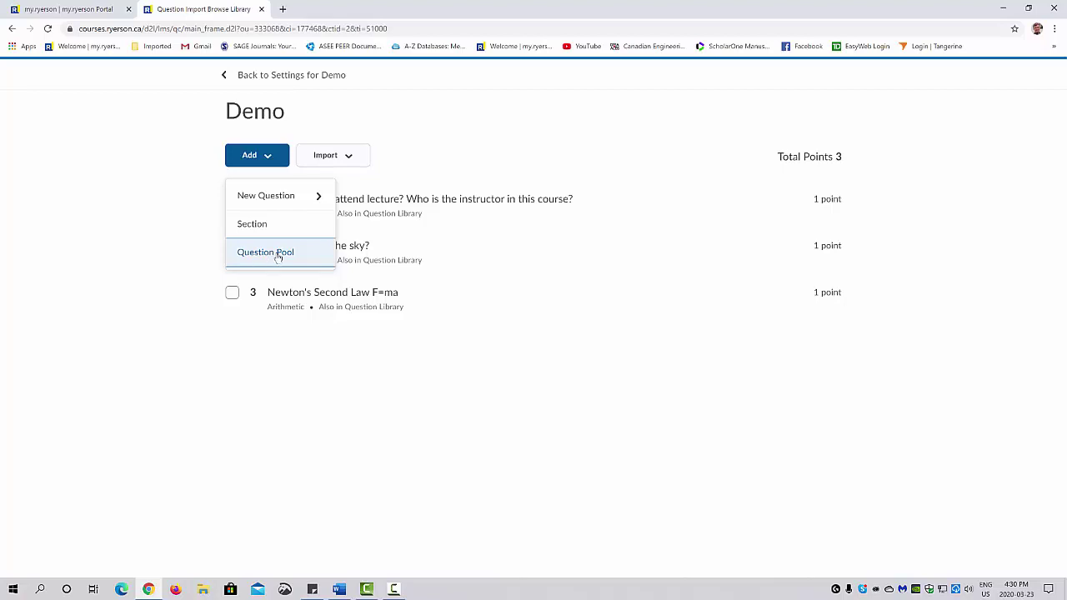
left_click(270, 259)
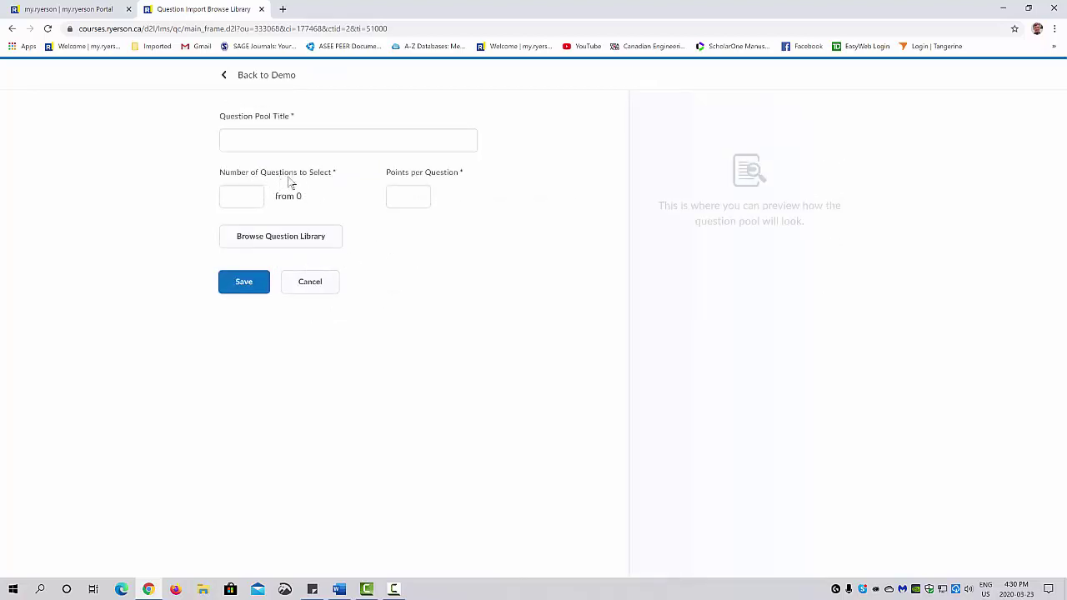
left_click(255, 139)
type("Ran")
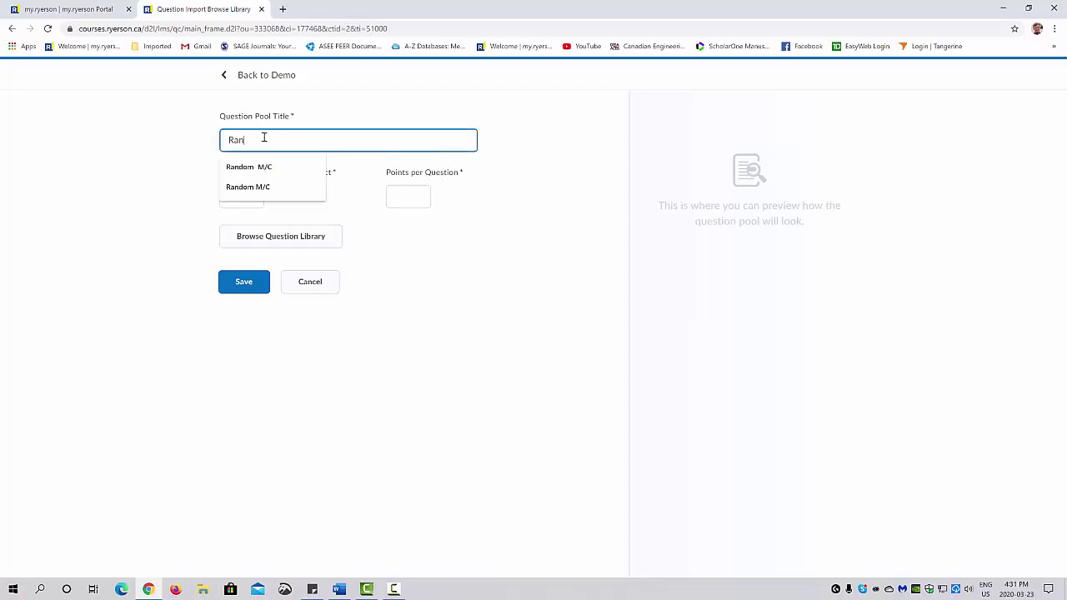
type("dom Post Midterm")
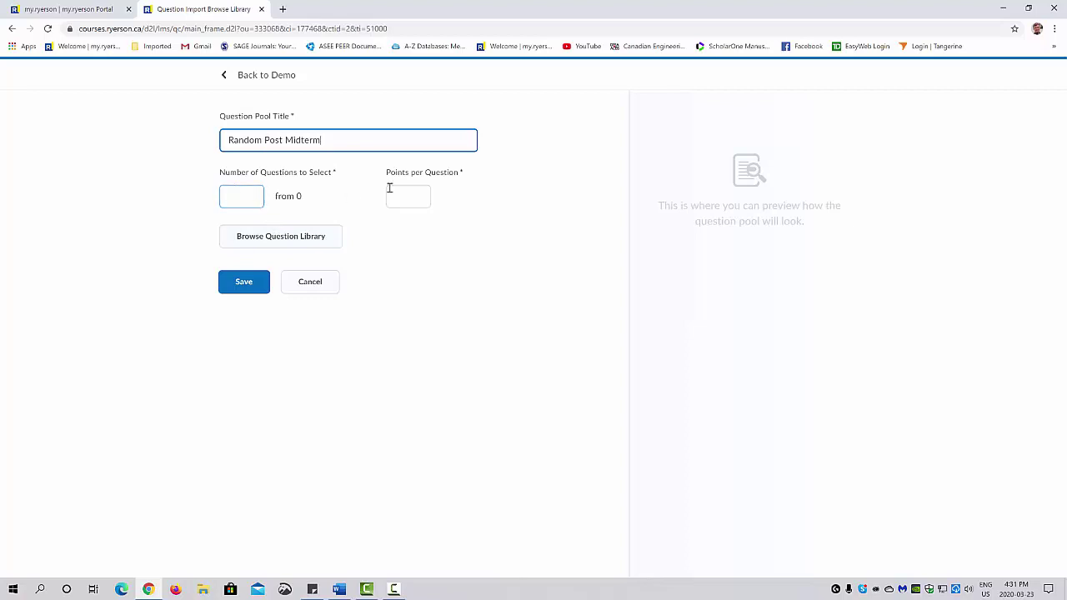
left_click(288, 237)
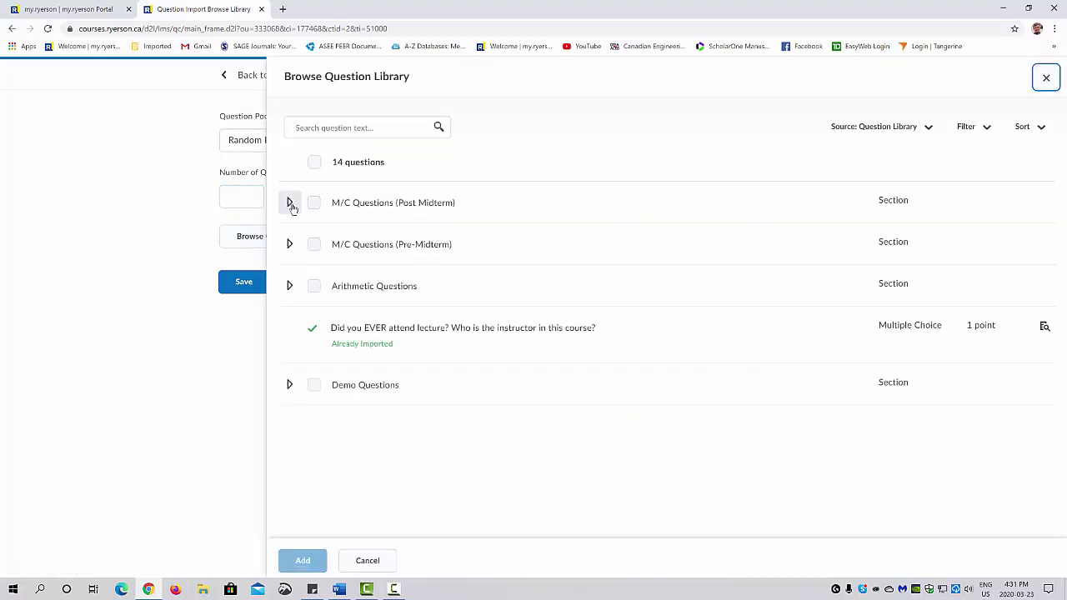
Add all five M/C Questions (Post Midterm) to the pool.
left_click(290, 203)
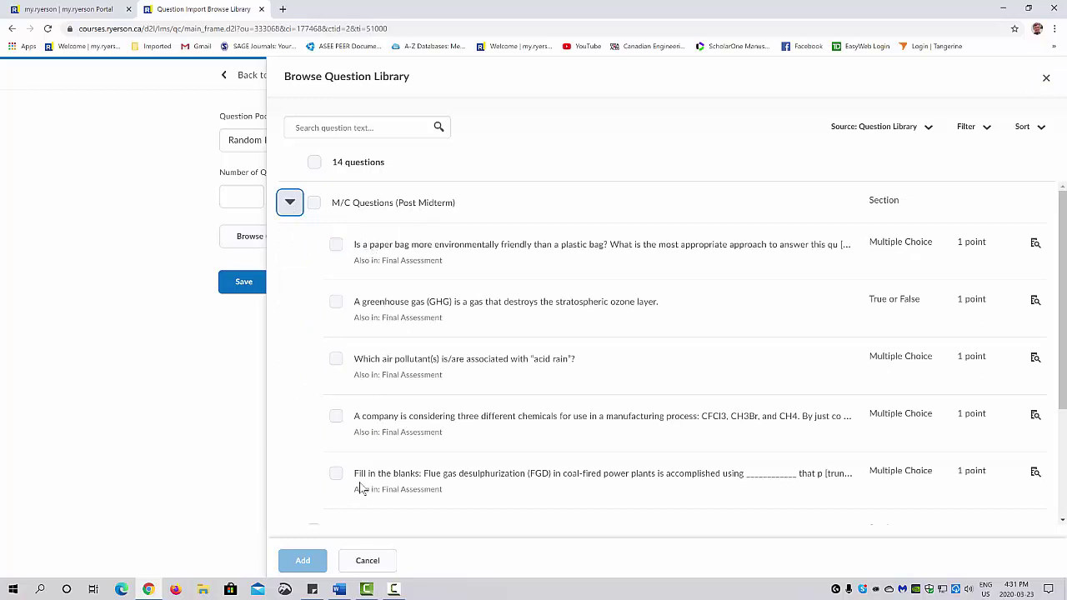
scroll(361, 483, "down", 3)
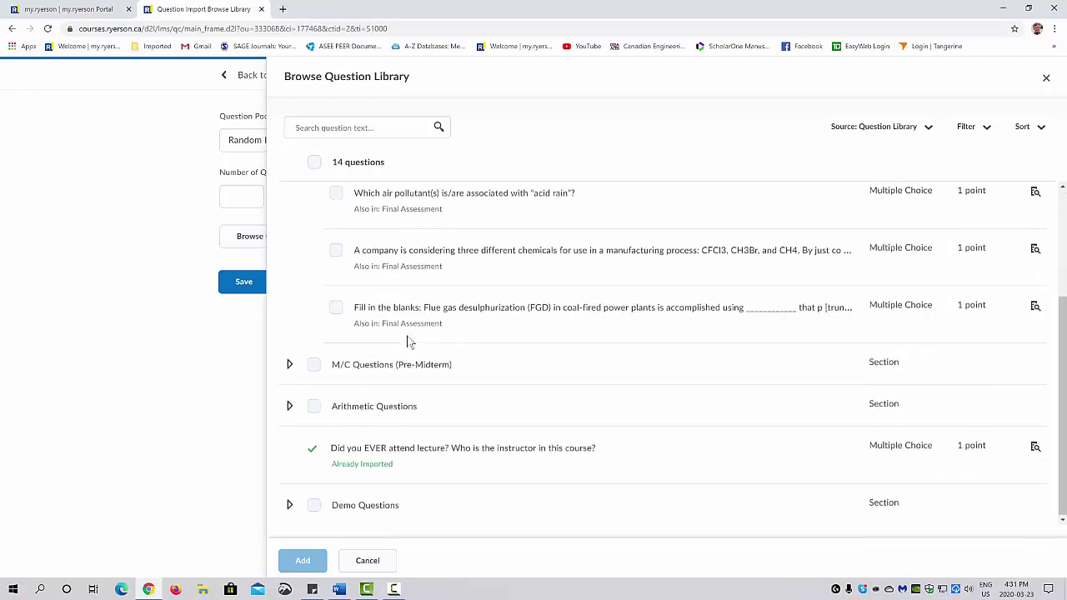
scroll(409, 341, "up", 3)
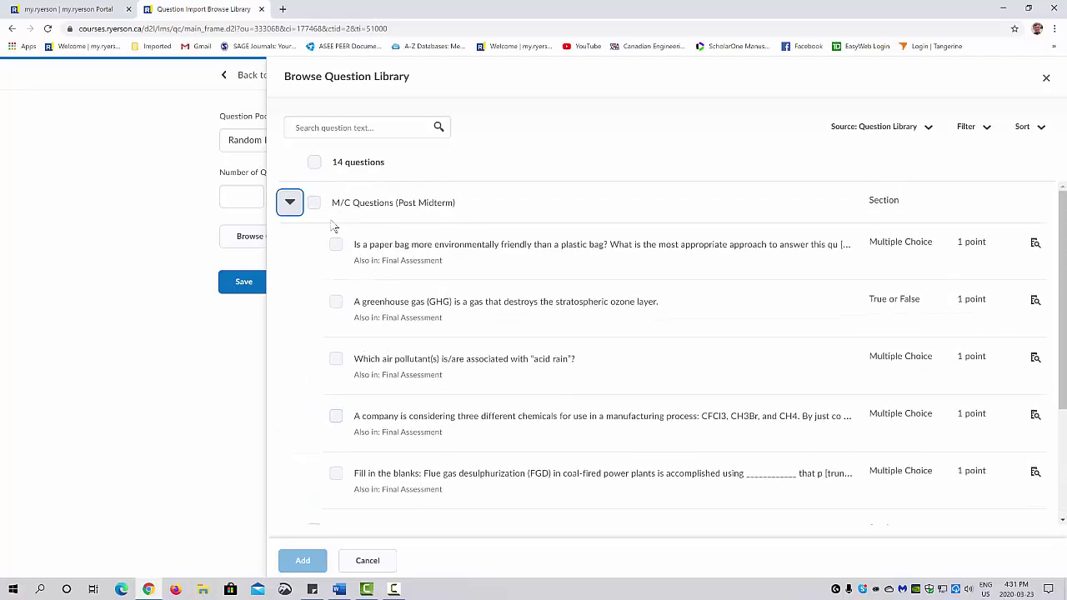
left_click(314, 203)
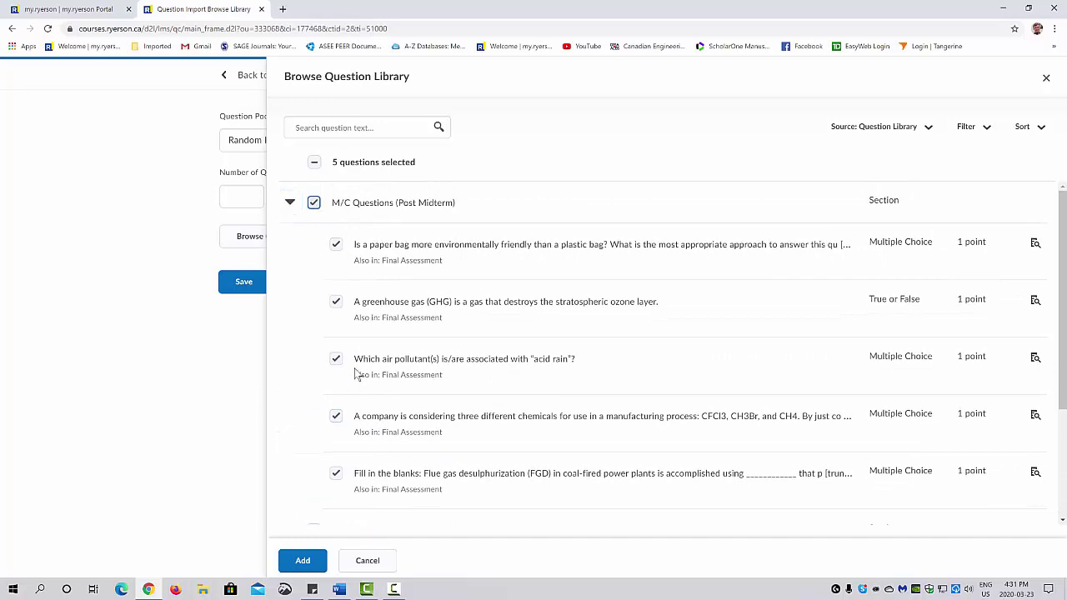
left_click(303, 560)
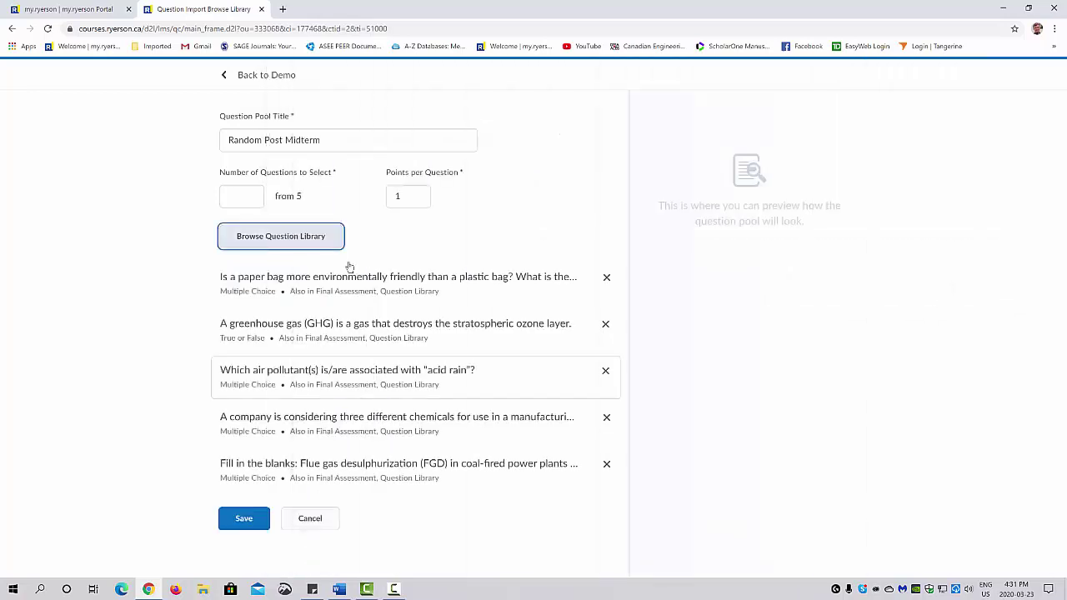
Set the pool to draw 3 questions and save it.
left_click(241, 200)
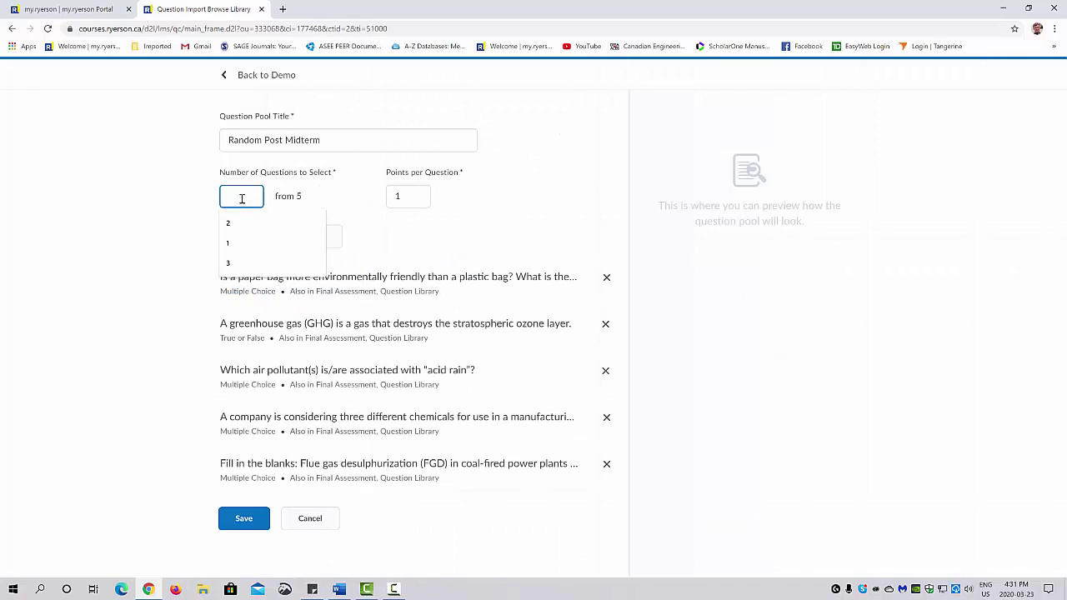
type("3")
left_click(179, 214)
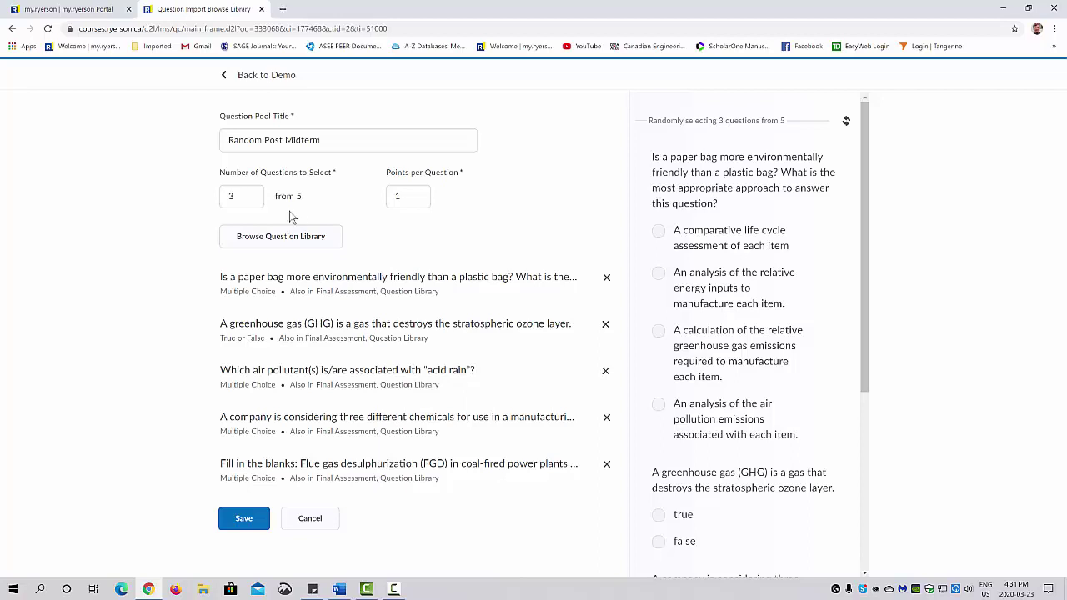
left_click(241, 518)
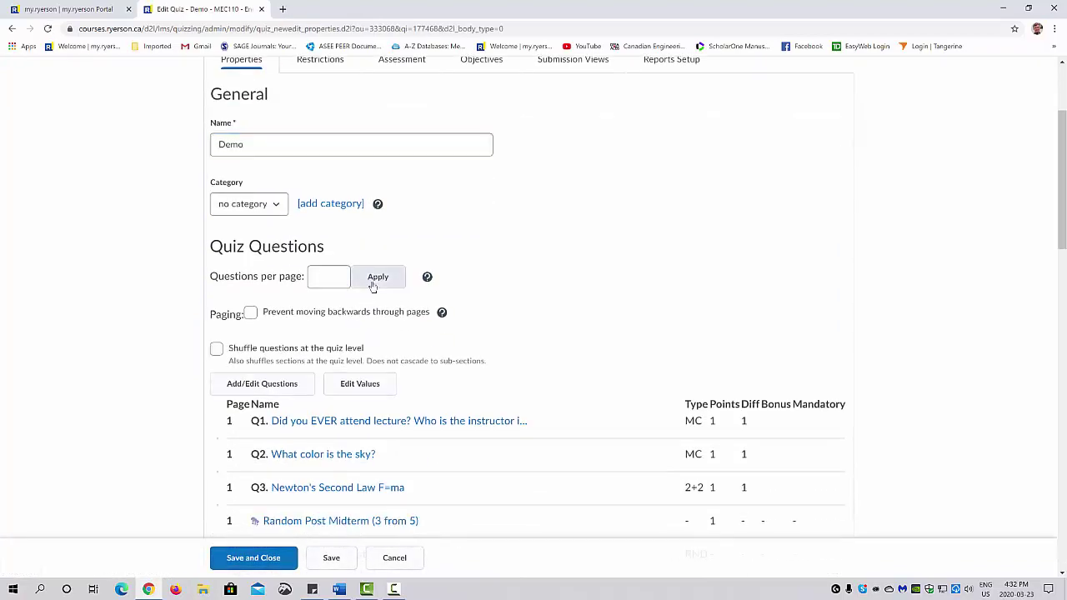
scroll(567, 255, "down", 2)
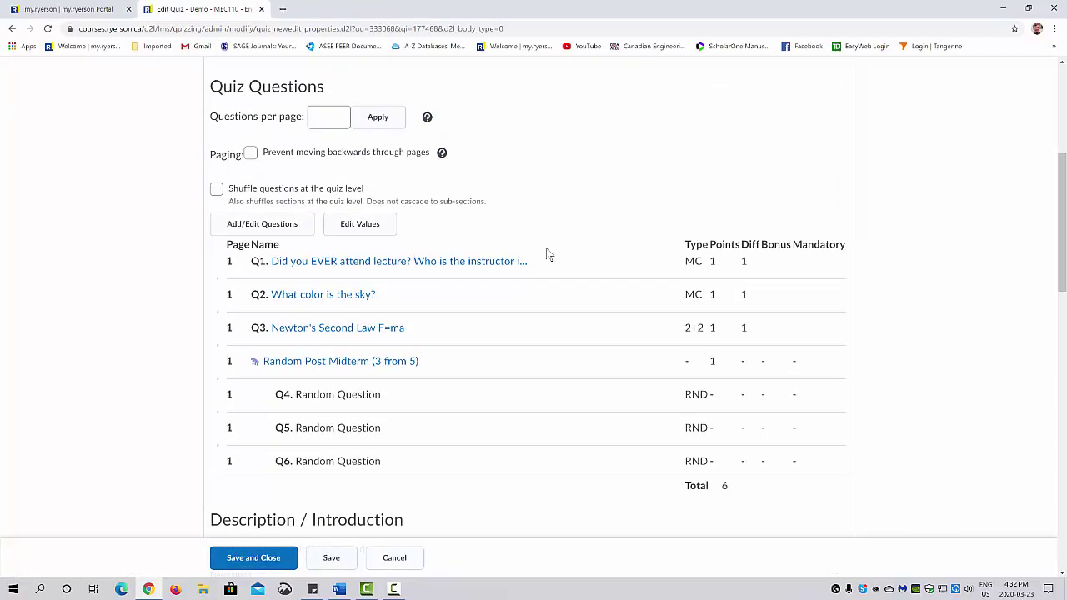
Turn on 'Shuffle questions at the quiz level' and save and close the Demo quiz.
left_click(217, 181)
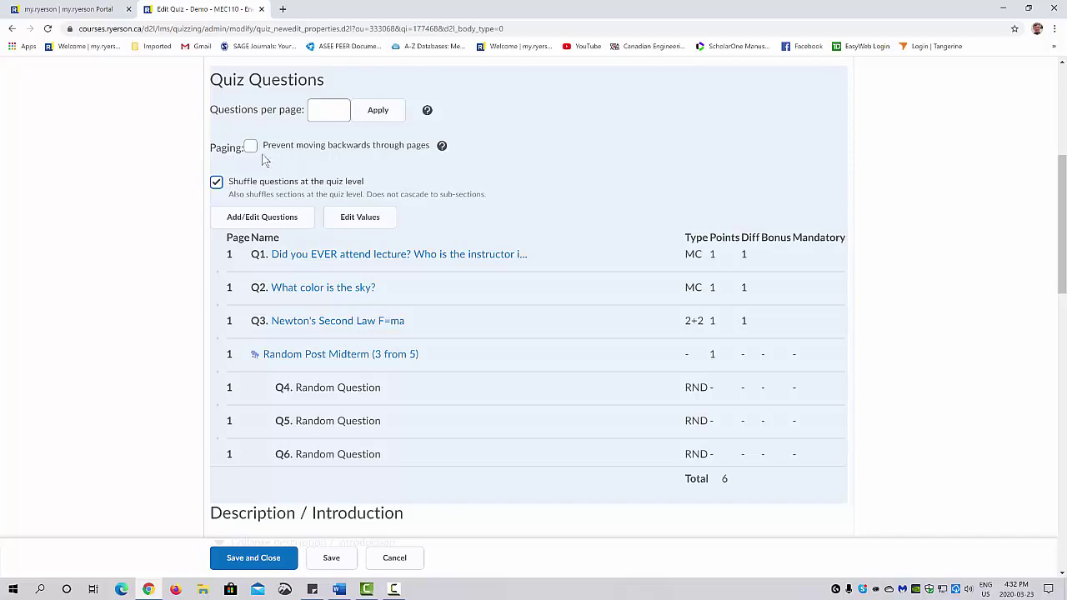
scroll(281, 167, "down", 2)
scroll(284, 166, "up", 2)
left_click(282, 560)
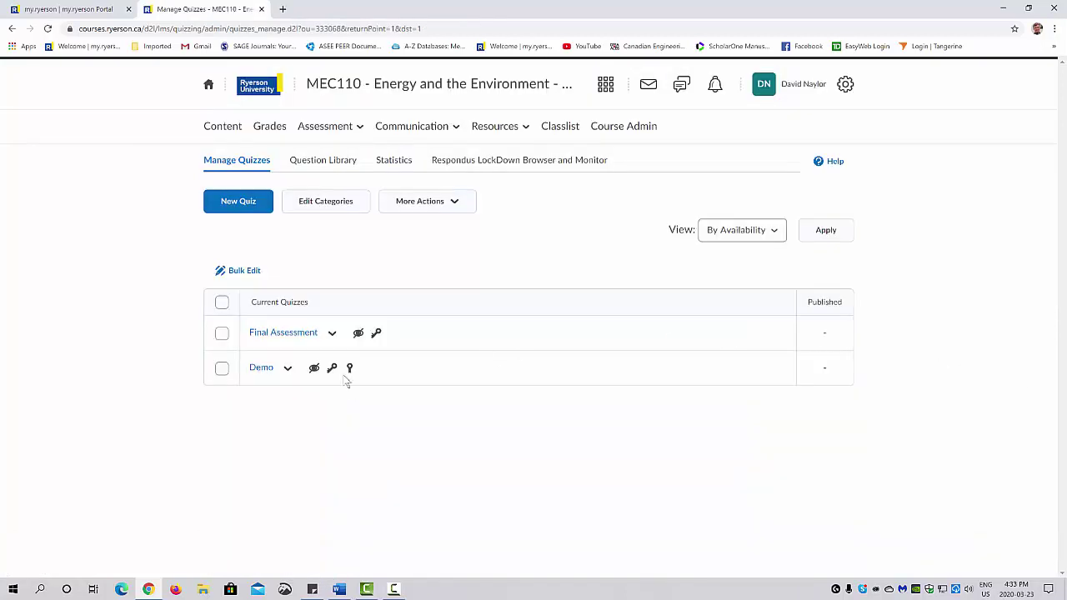
Make the Demo quiz visible to users and open its preview.
left_click(291, 368)
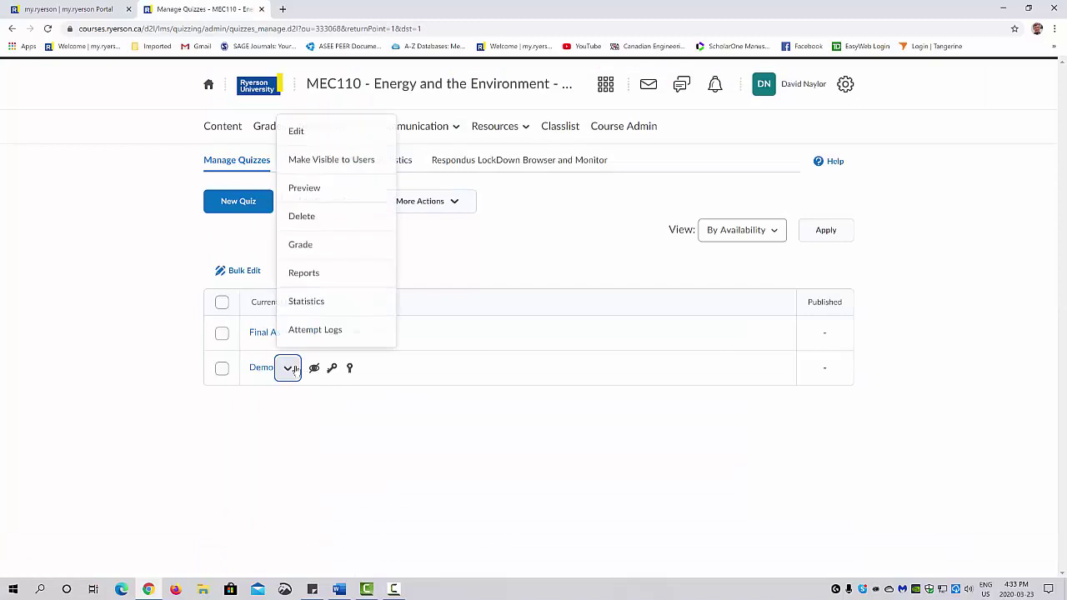
left_click(317, 159)
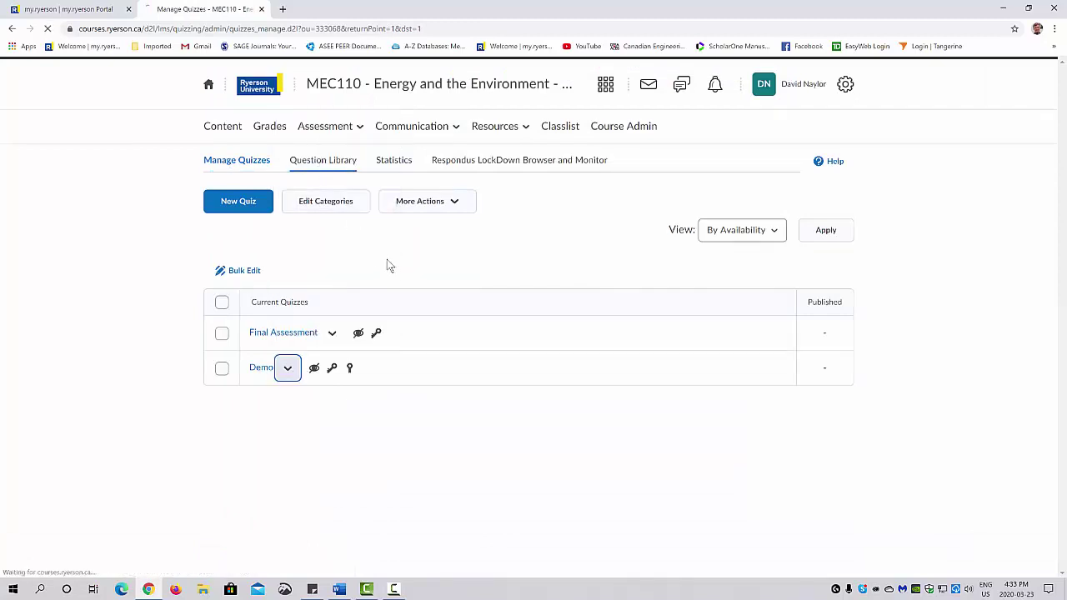
left_click(286, 369)
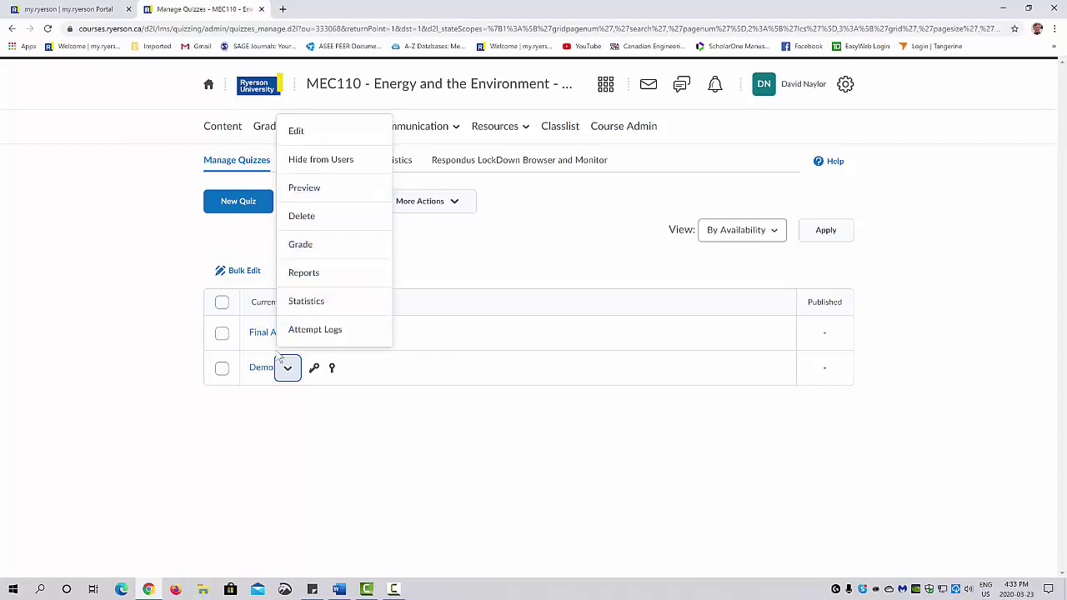
left_click(315, 190)
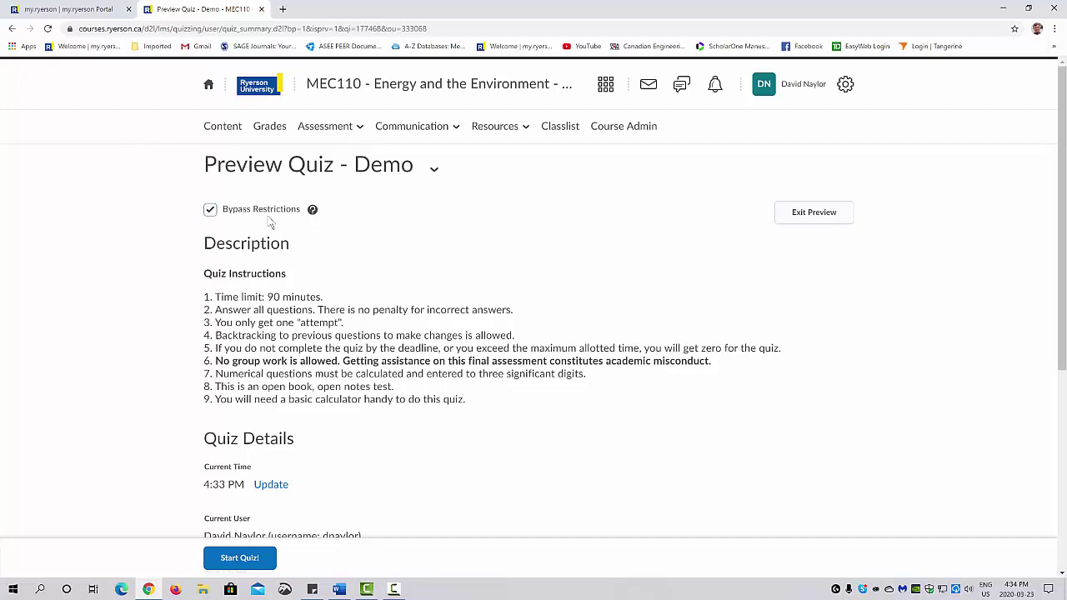
Start the preview attempt of the Demo quiz.
scroll(303, 241, "down", 1)
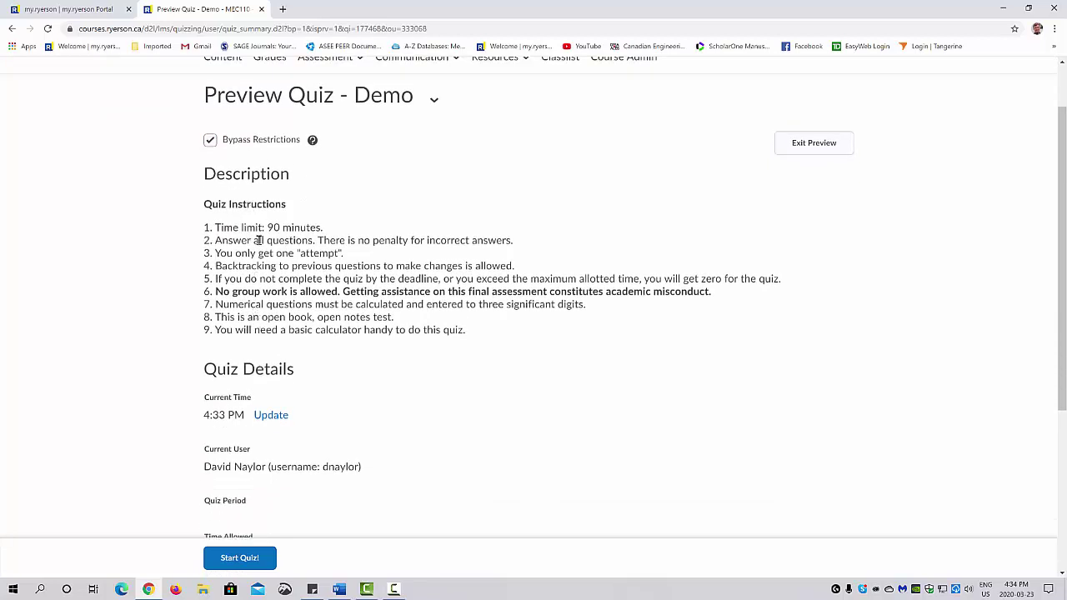
scroll(333, 287, "down", 1)
scroll(336, 289, "down", 2)
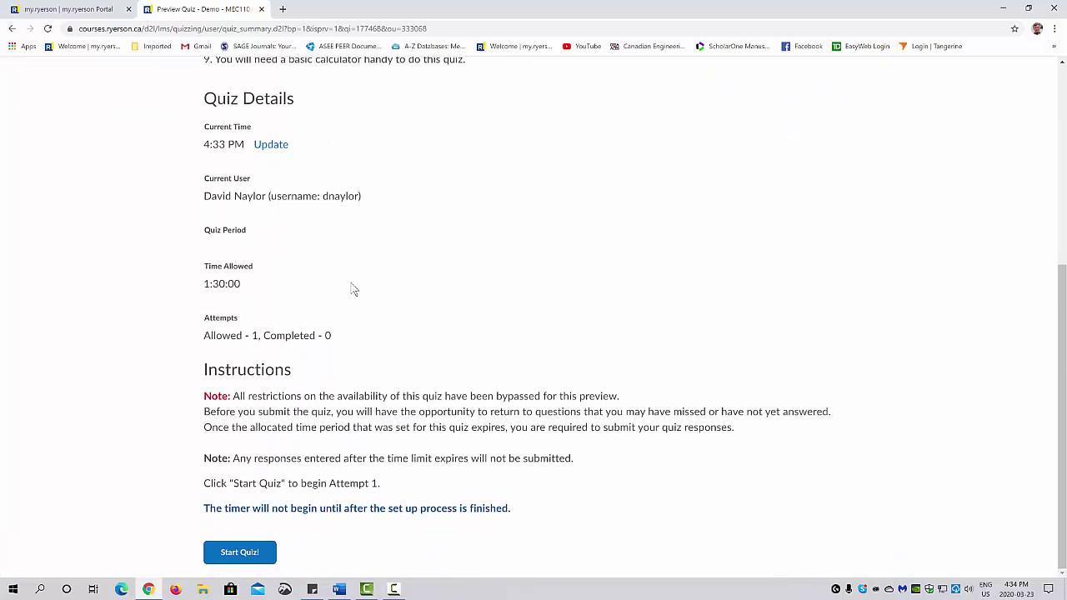
left_click(260, 554)
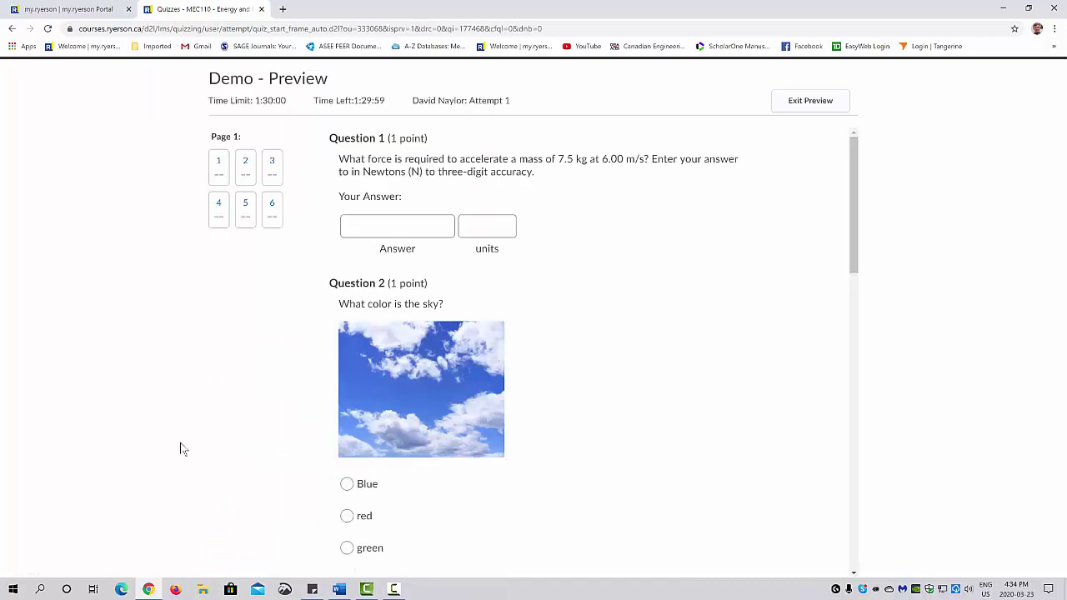
Answer Questions 2–6 (Blue, third instructor photo, False, SOx only, emissions calculation) and submit the attempt.
scroll(523, 303, "down", 1)
scroll(523, 304, "down", 1)
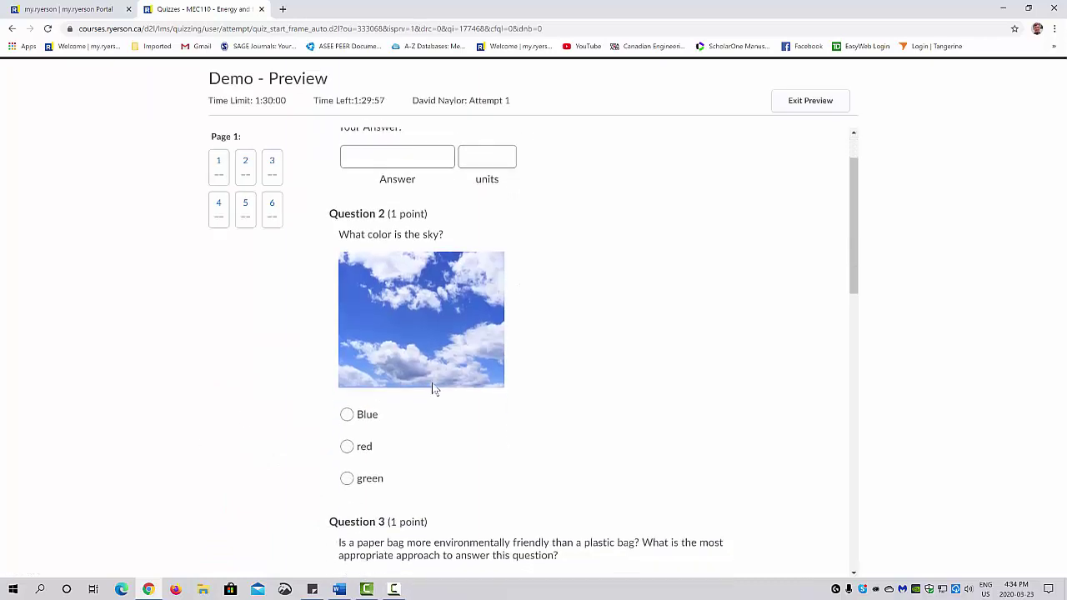
left_click(347, 415)
scroll(470, 375, "down", 1)
scroll(483, 363, "up", 1)
scroll(466, 275, "up", 1)
scroll(536, 281, "down", 8)
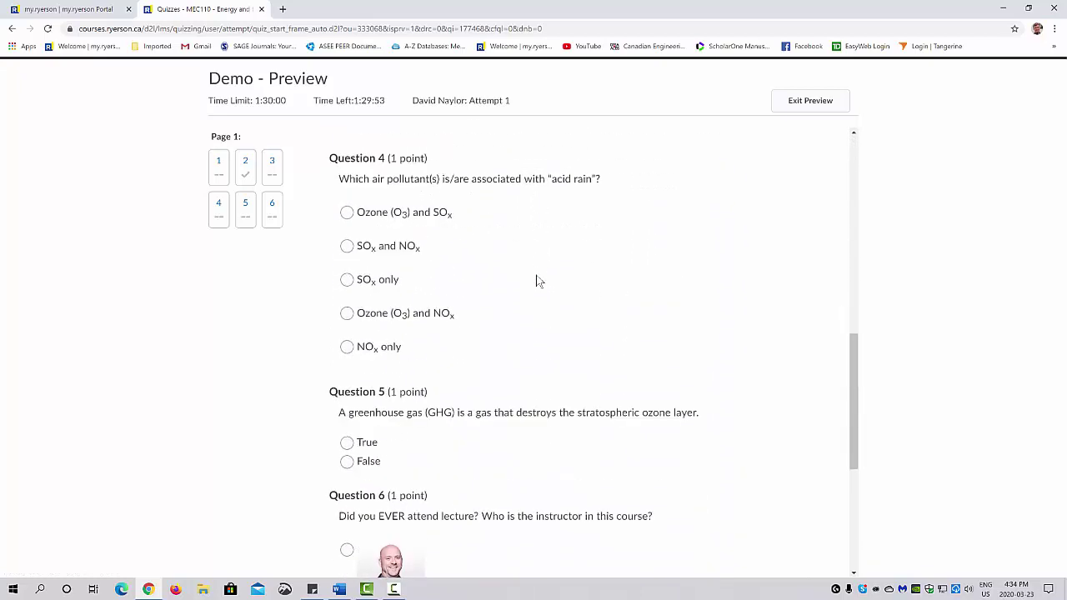
scroll(535, 281, "down", 4)
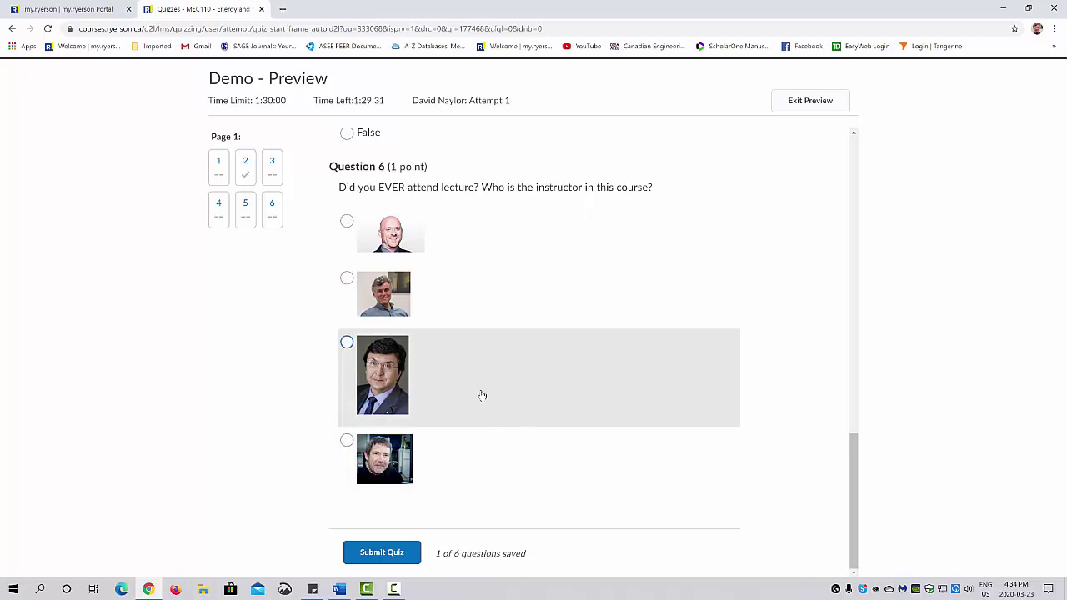
left_click(347, 341)
scroll(348, 334, "up", 2)
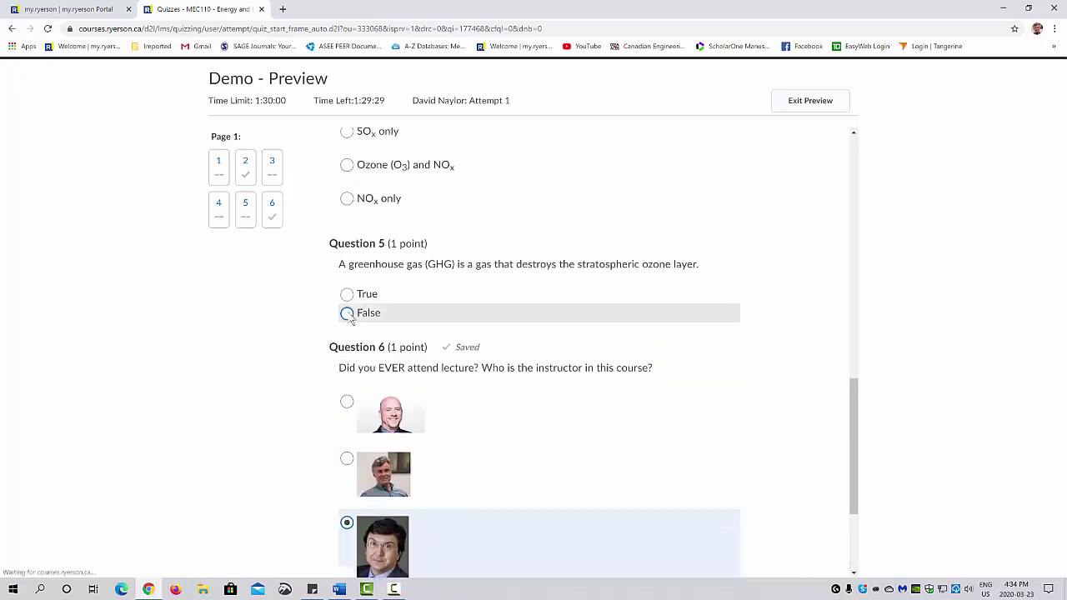
left_click(347, 313)
scroll(350, 309, "up", 2)
left_click(374, 294)
scroll(374, 285, "up", 3)
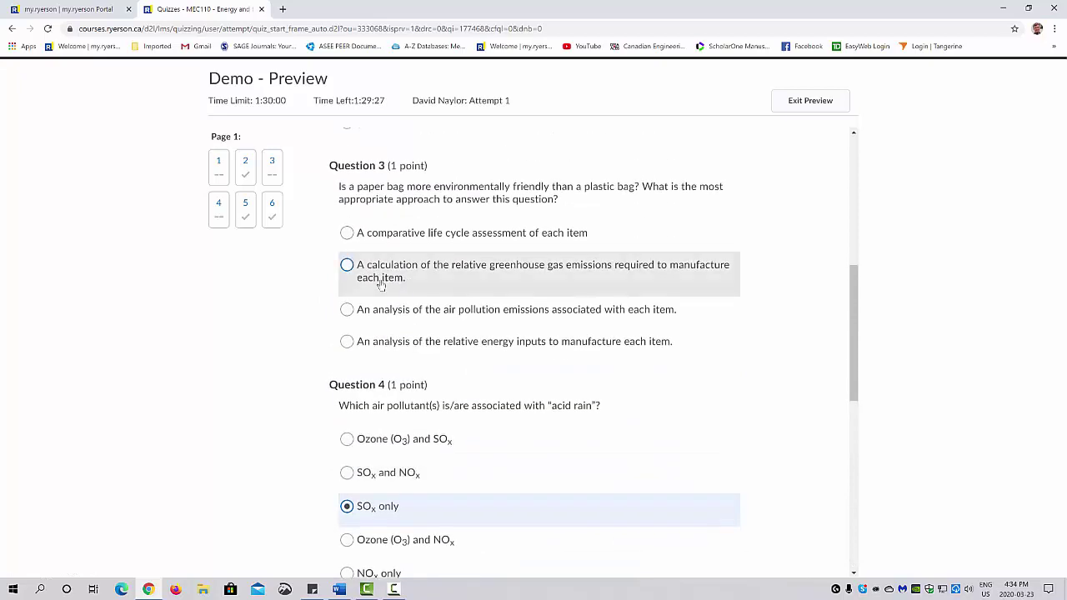
left_click(375, 285)
scroll(417, 279, "up", 2)
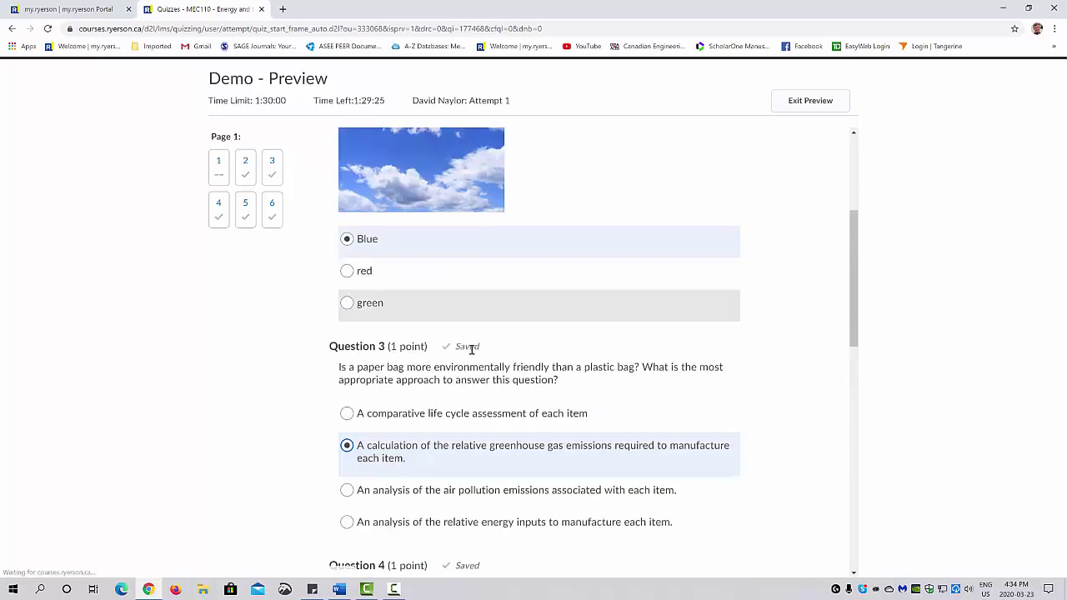
scroll(491, 358, "down", 10)
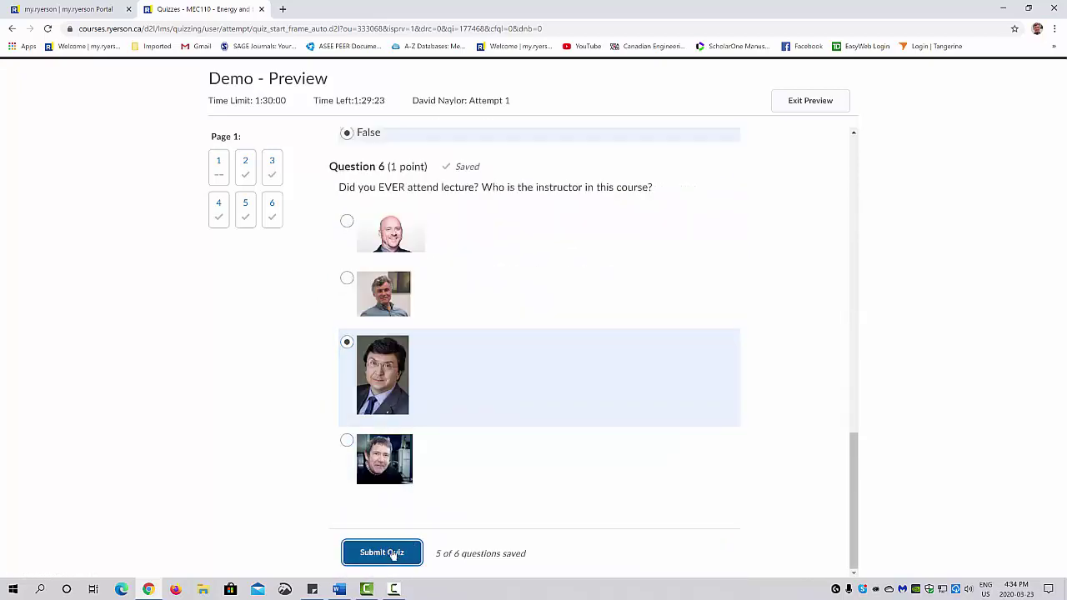
left_click(382, 553)
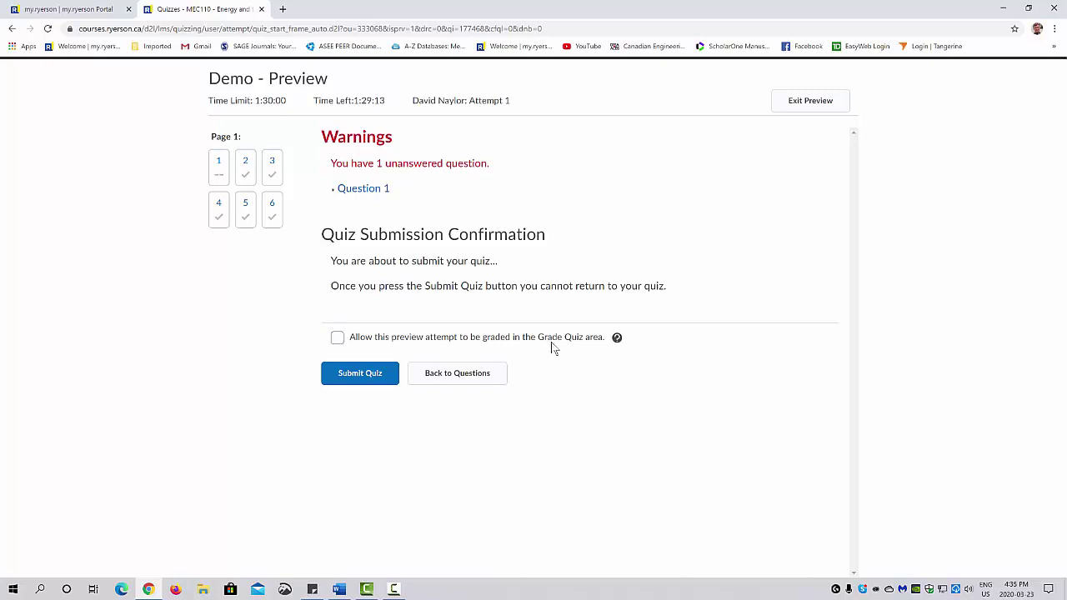
left_click(358, 383)
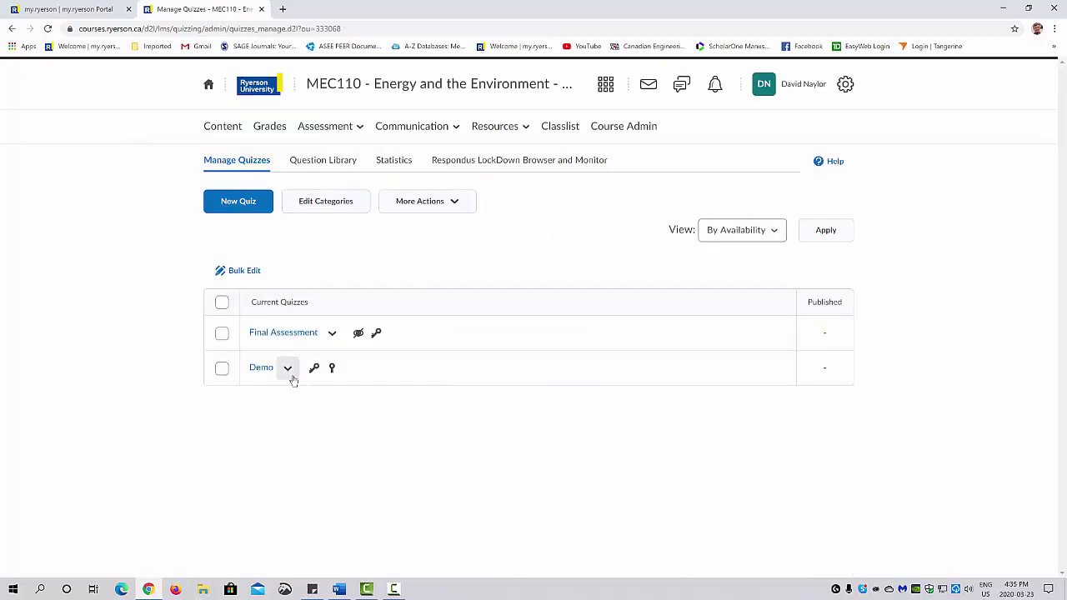
Reopen the Demo quiz for editing and make question points and difficulty editable.
left_click(288, 373)
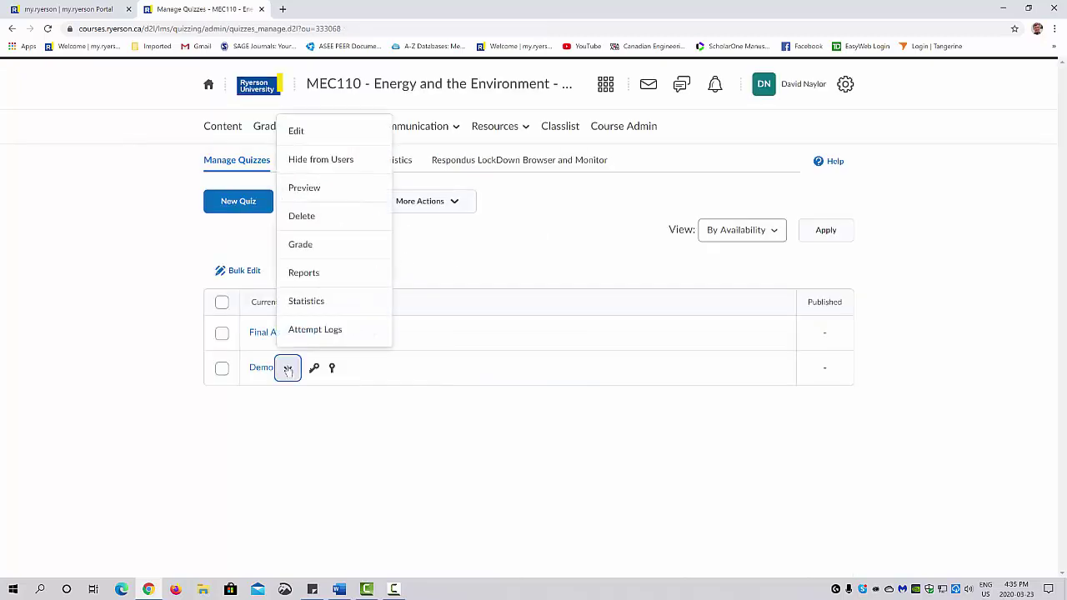
left_click(296, 134)
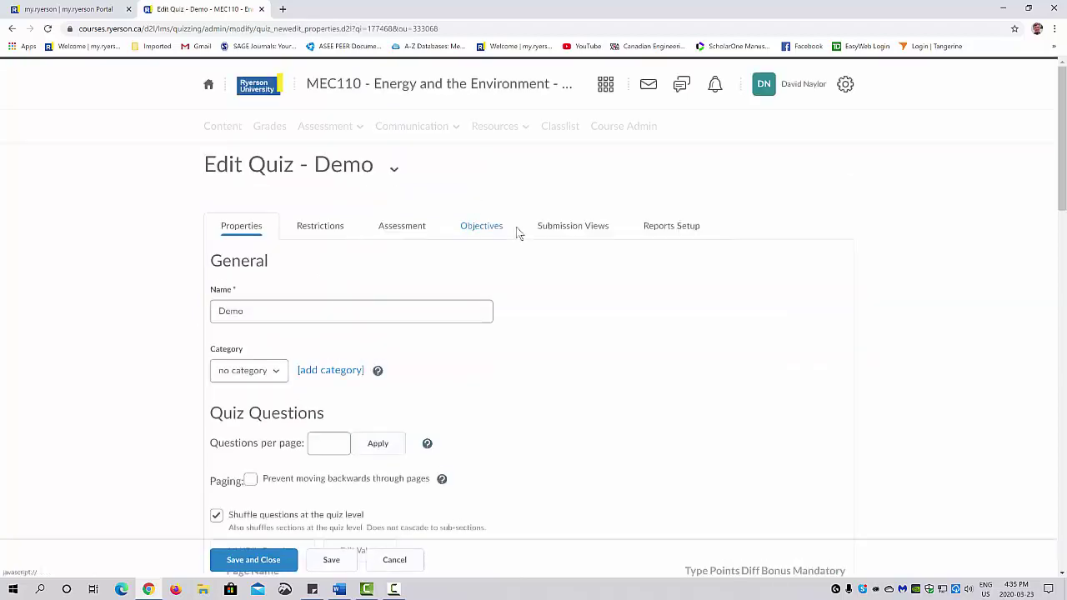
scroll(517, 231, "down", 2)
scroll(517, 231, "down", 3)
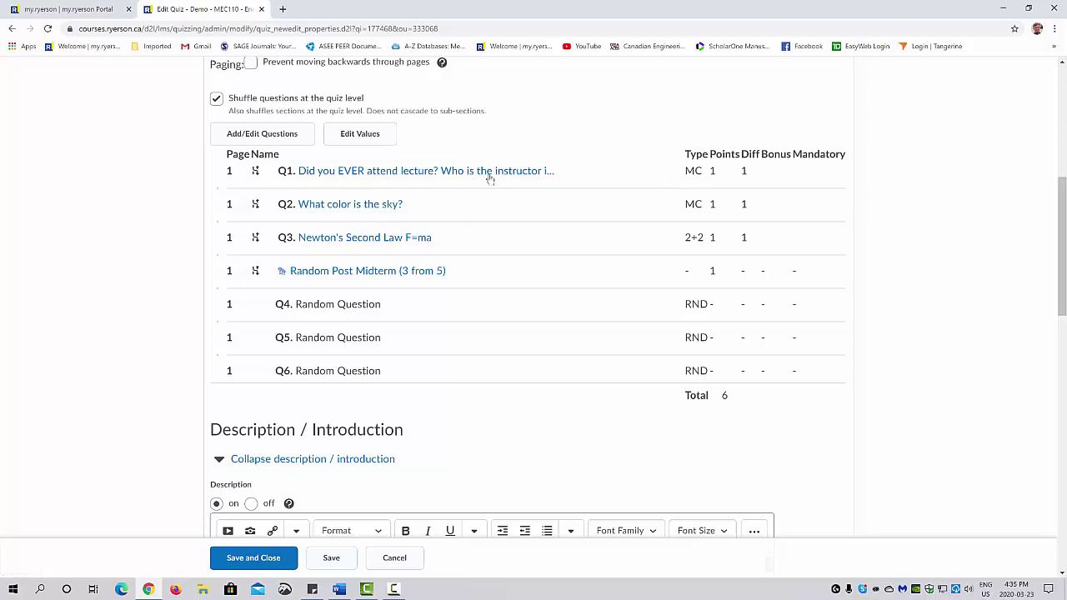
left_click(356, 136)
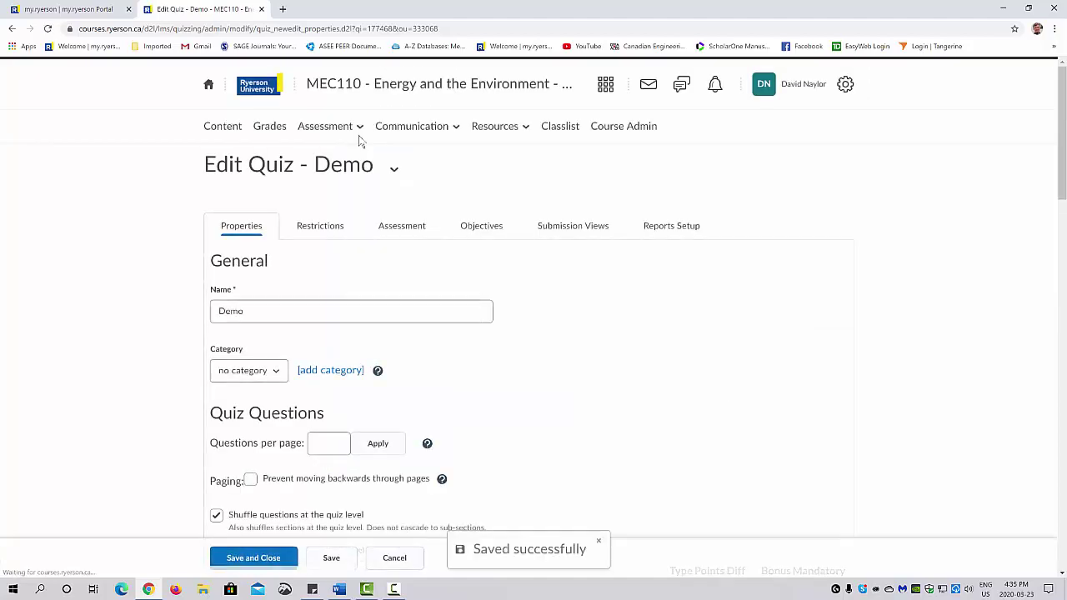
Inspect Question 1's points and difficulty fields, leaving the difficulty unchanged.
scroll(484, 203, "down", 1)
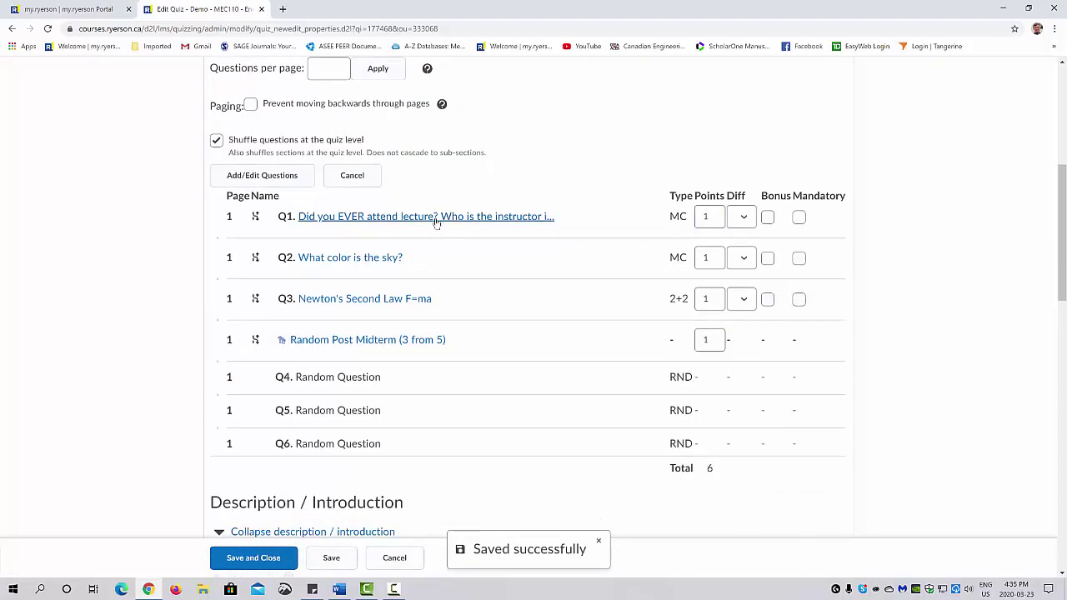
left_click(706, 216)
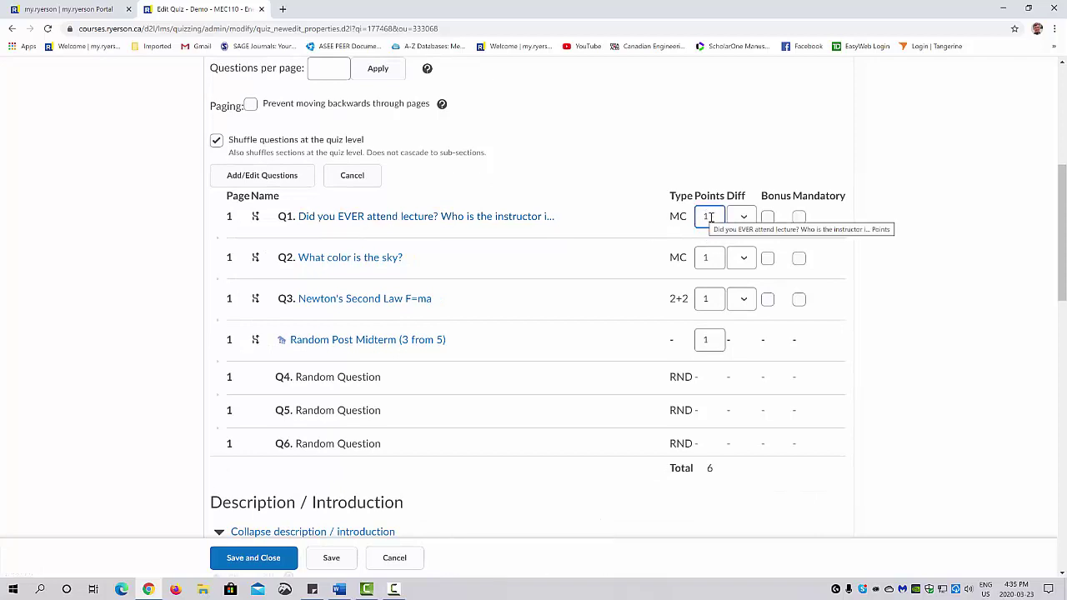
left_click(743, 217)
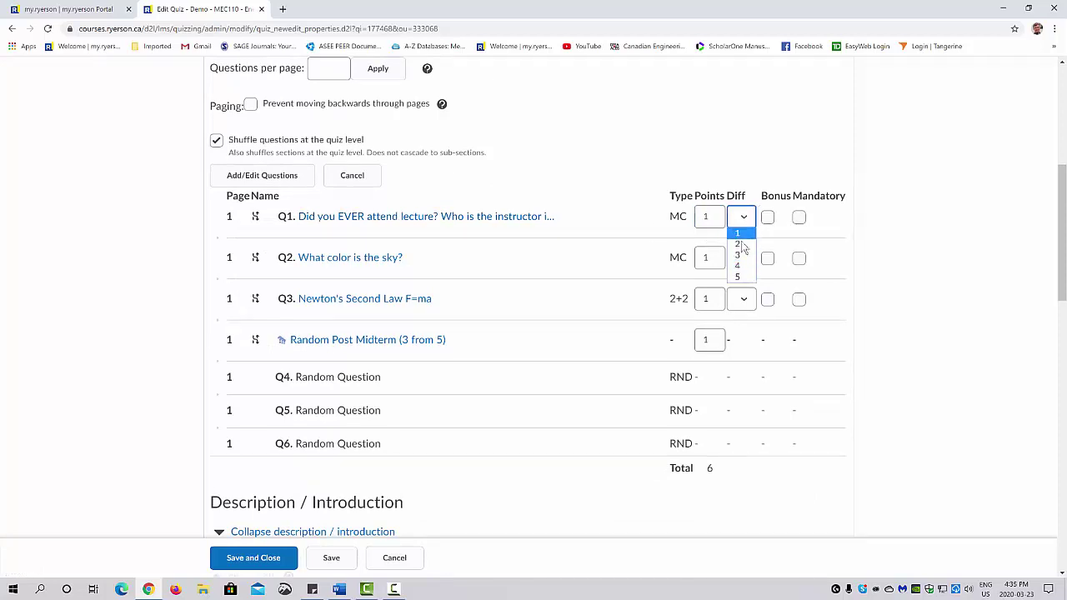
left_click(744, 179)
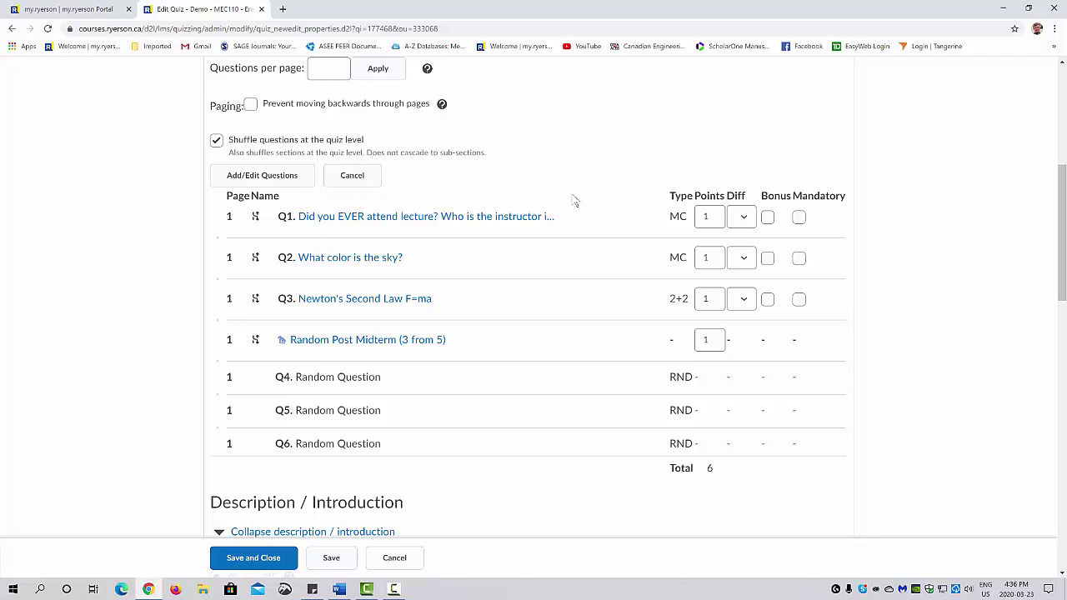
Go through Assessment > Quizzes to the Question Library, with its 4 sections including Demo Questions.
scroll(503, 256, "up", 2)
scroll(503, 256, "up", 3)
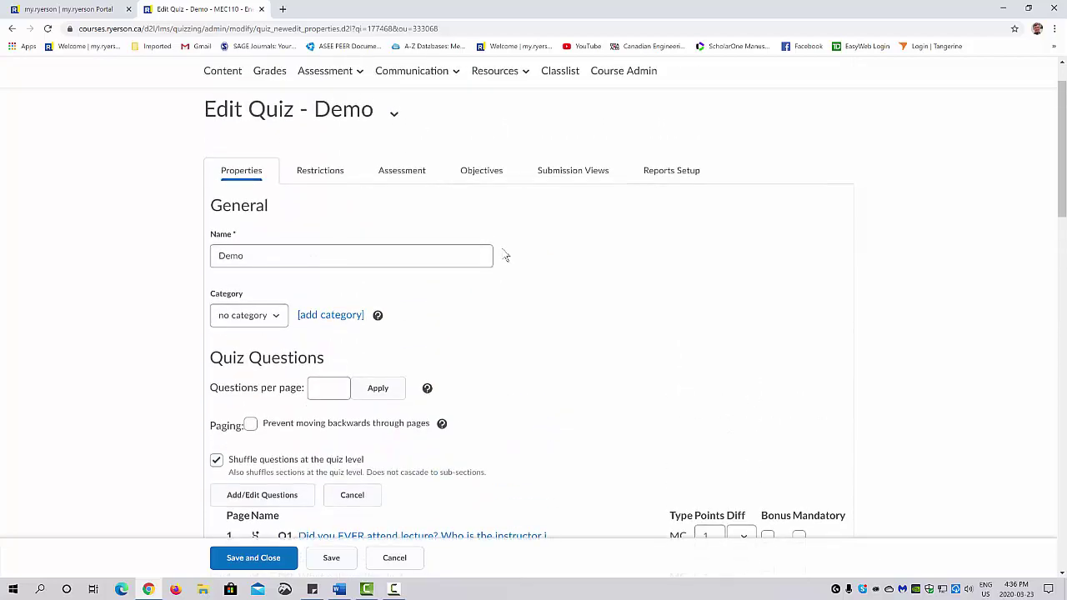
scroll(520, 192, "down", 1)
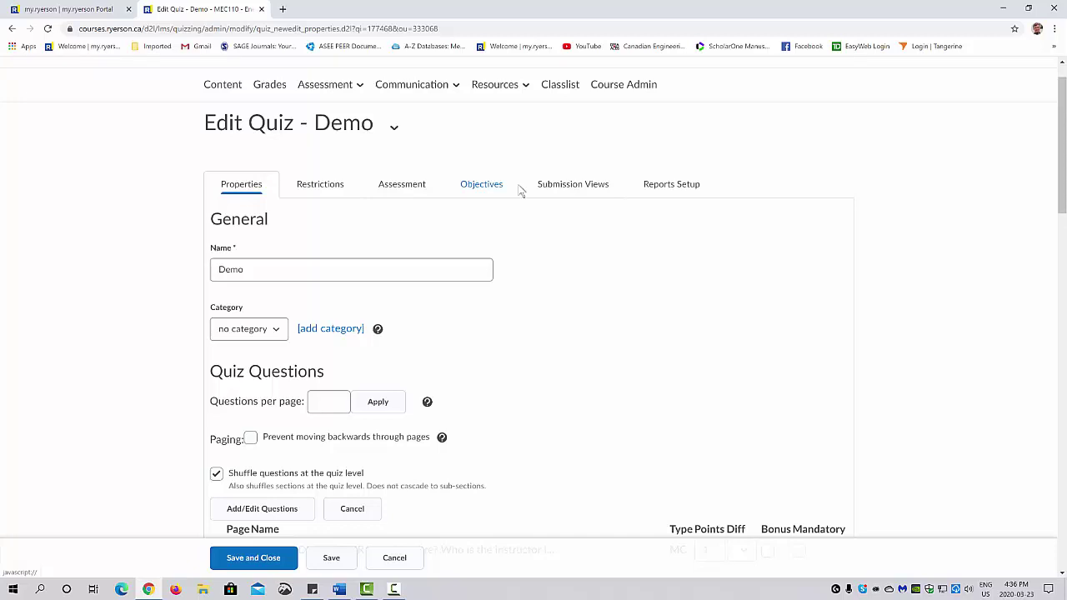
left_click(330, 84)
left_click(347, 204)
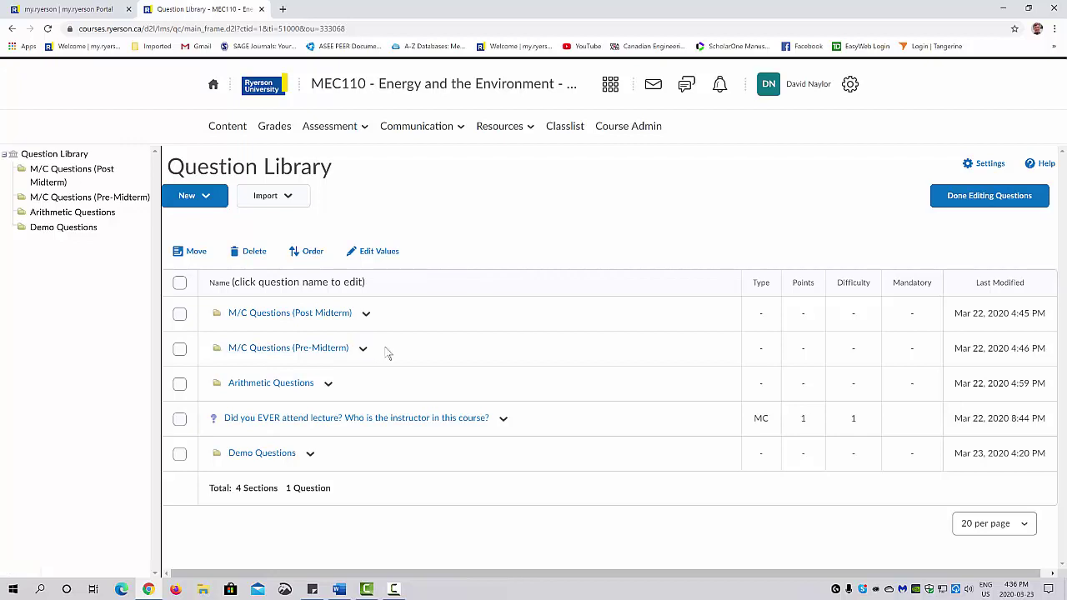
Go from Course Admin to the Import / Export / Copy Components page.
left_click(629, 131)
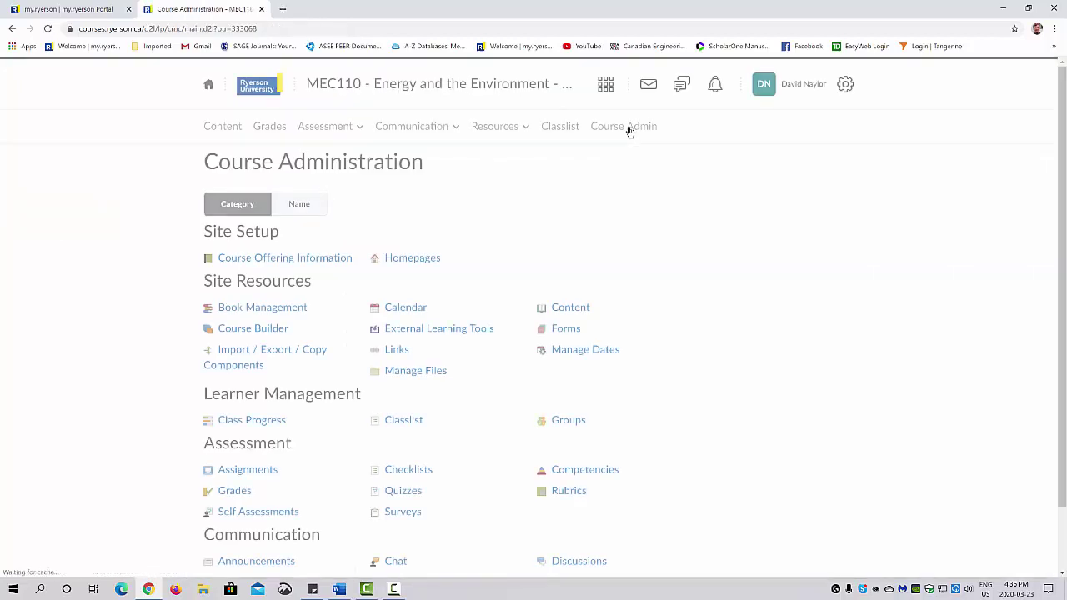
left_click(237, 353)
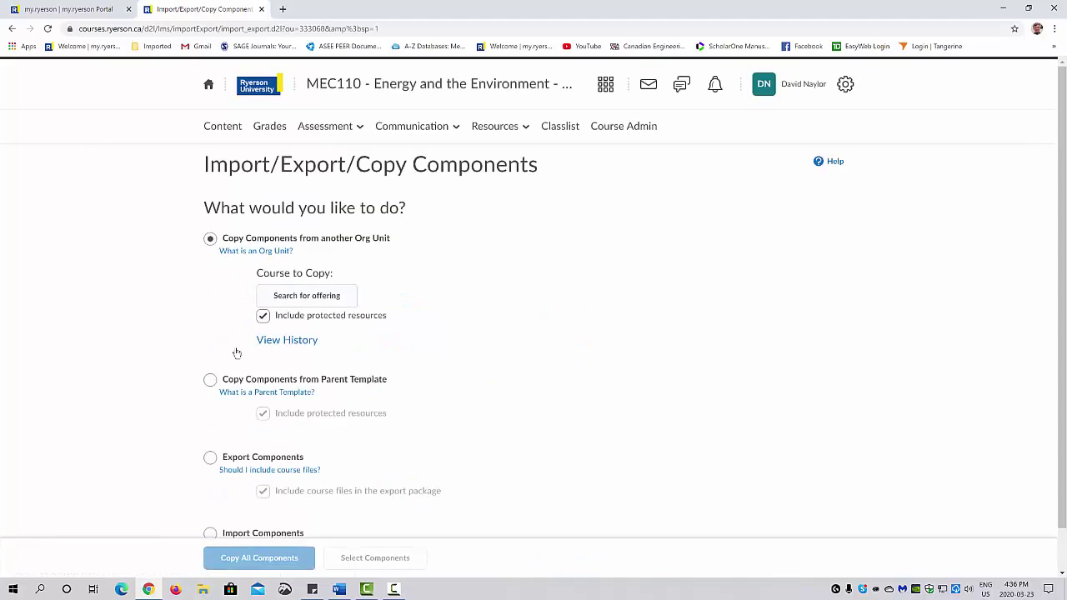
scroll(235, 320, "down", 1)
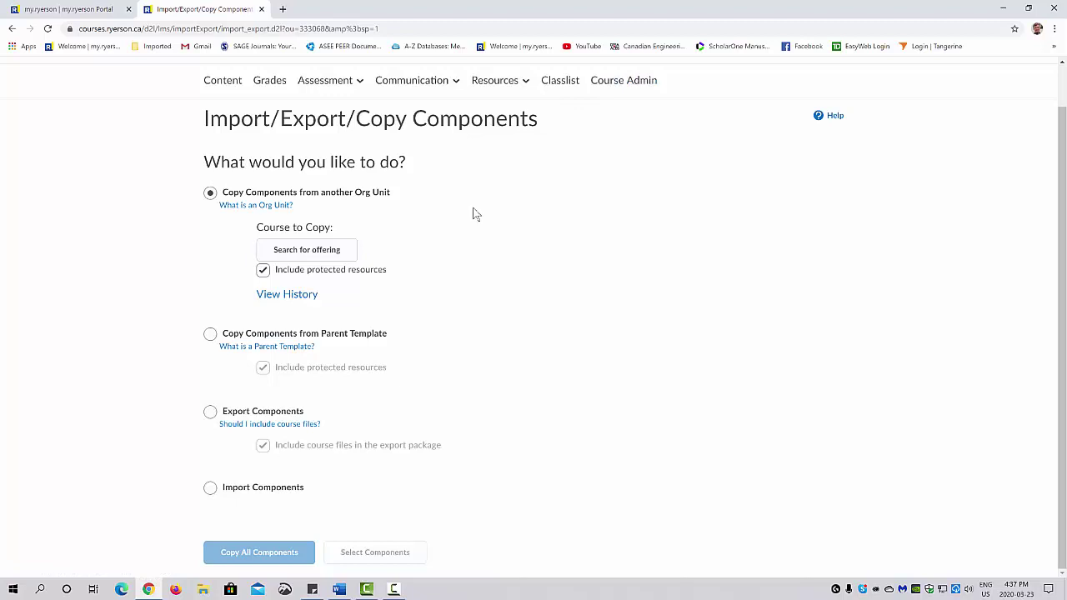
Return via Grades and Assessment > Quizzes to Manage Quizzes, listing the Final Assessment and Demo quizzes.
left_click(275, 81)
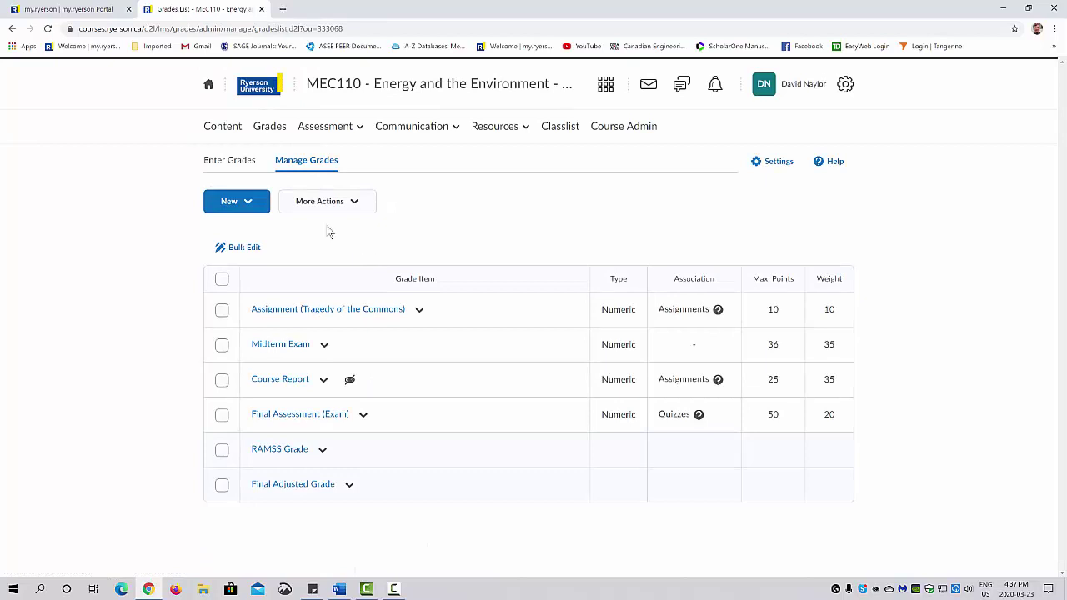
left_click(330, 125)
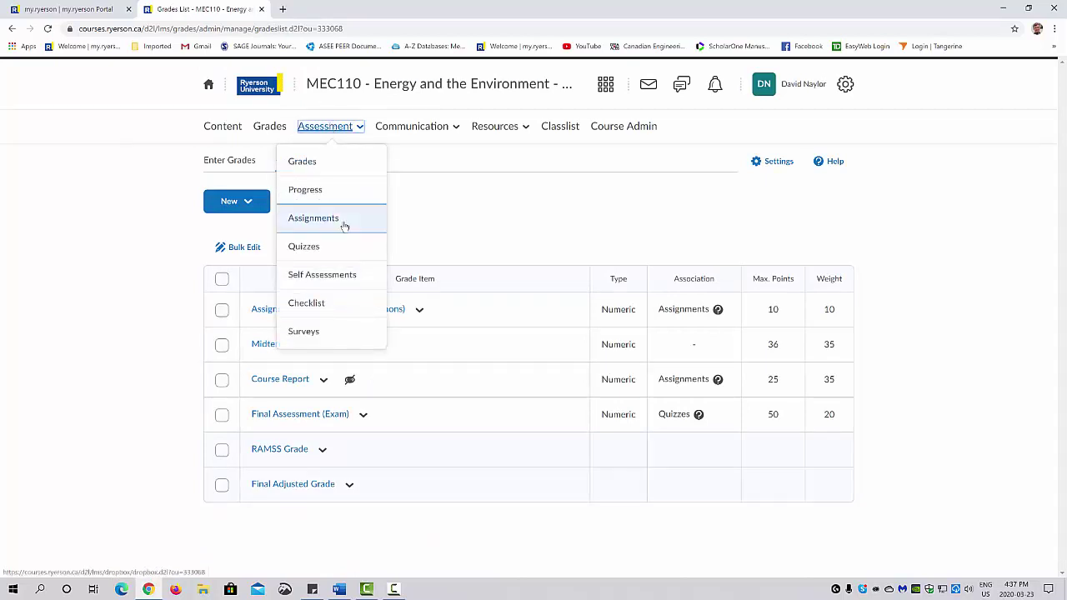
left_click(417, 197)
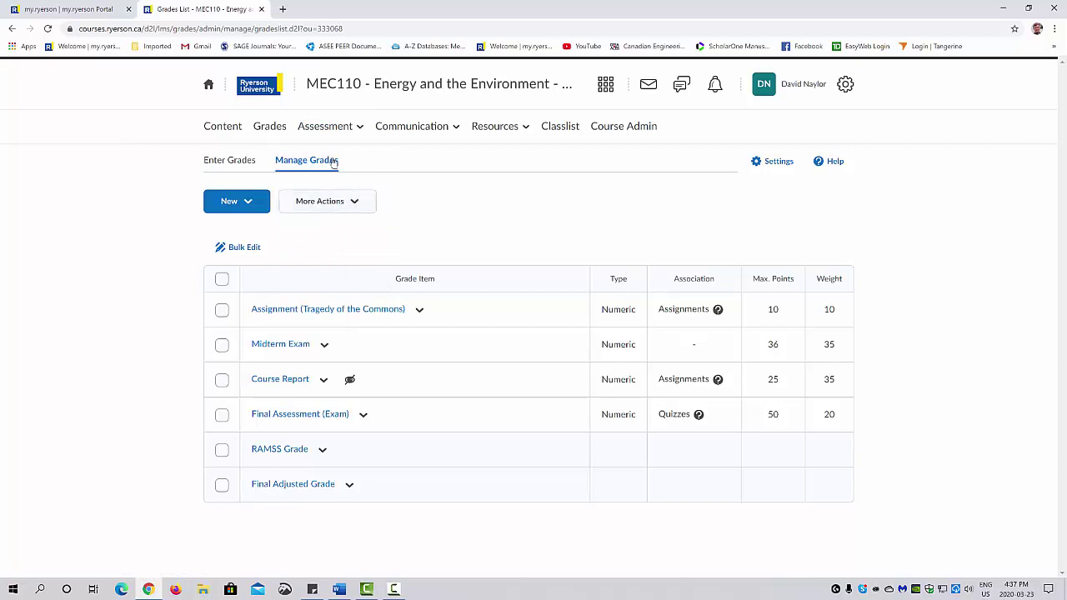
left_click(327, 126)
left_click(326, 241)
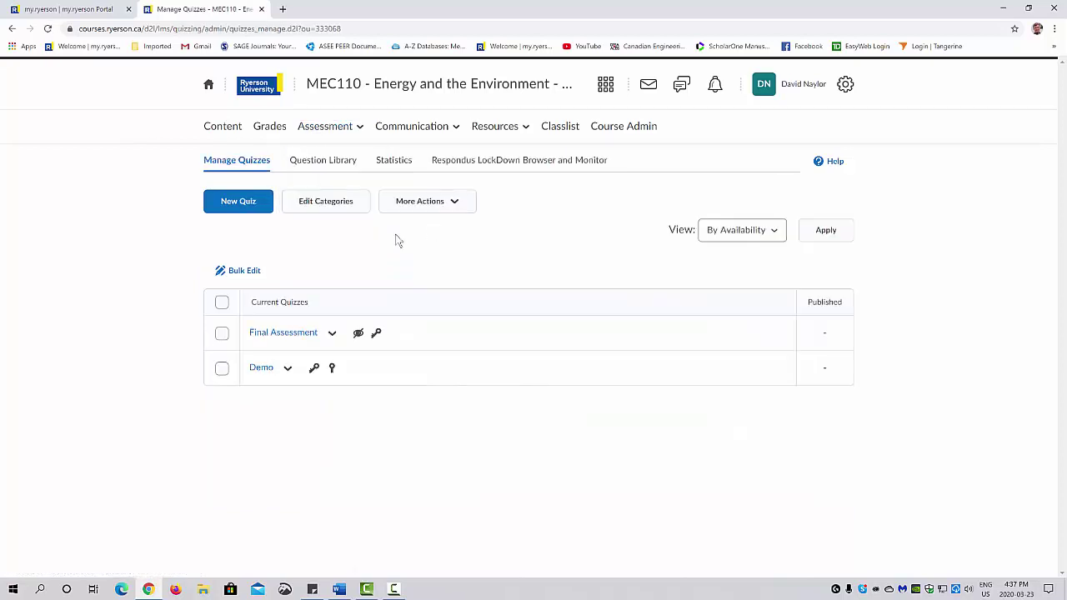